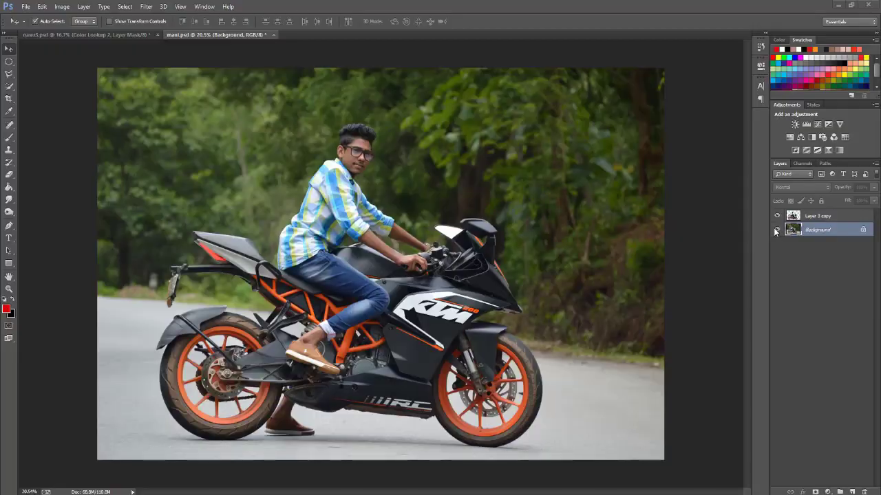
Step: Outline the road with the Polygonal Lasso and copy it onto a new Layer 1
left_click(778, 230)
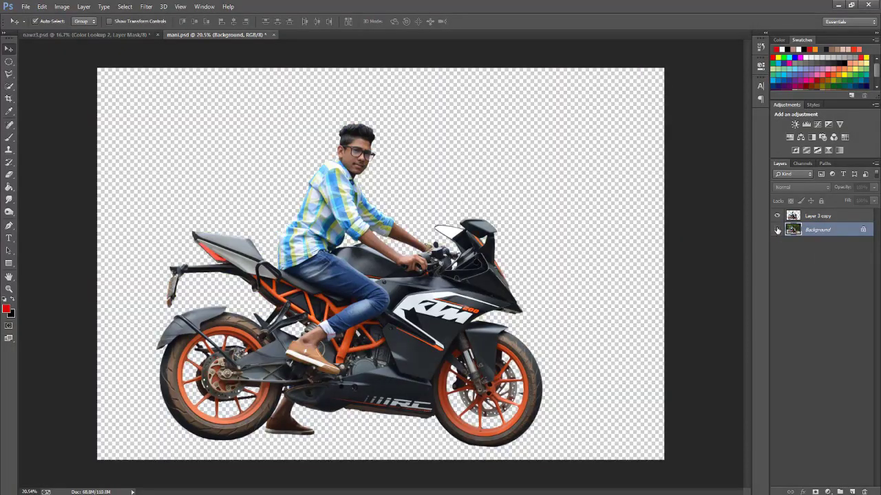
scroll(492, 415, "up", 1)
scroll(492, 415, "down", 2)
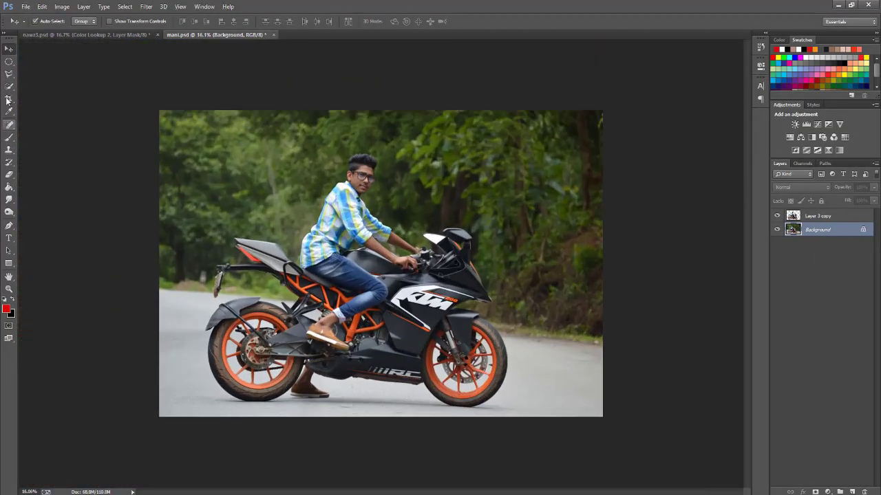
left_click(9, 74)
scroll(386, 289, "up", 3)
left_click(723, 331)
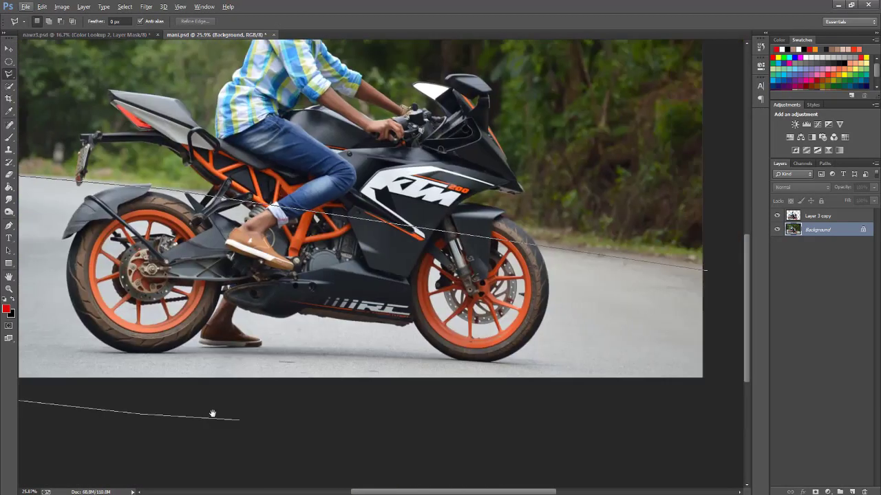
left_click(570, 452)
left_click(727, 410)
left_click(726, 344)
scroll(726, 346, "down", 3)
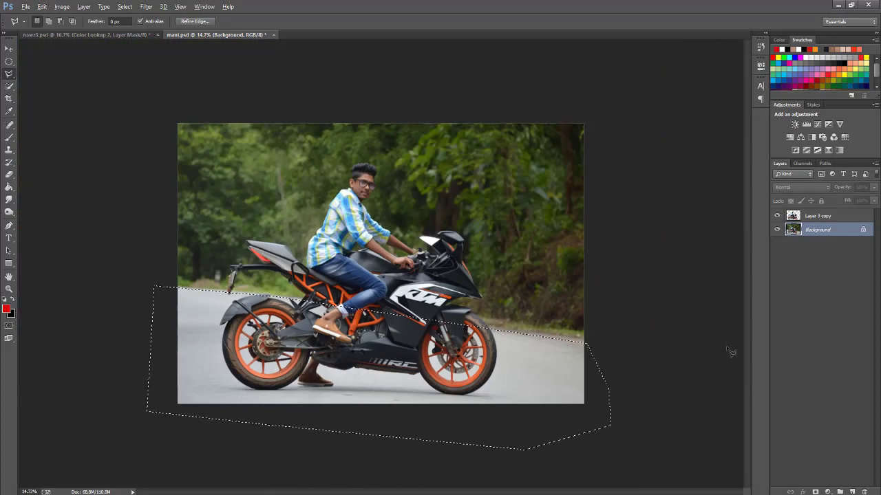
key("Return")
key("ctrl+j")
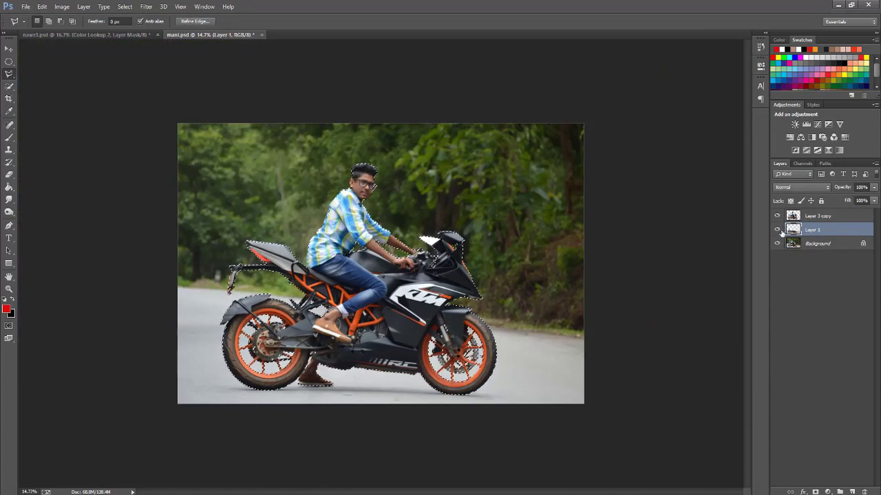
Step: Select the motorcycle and rider, expand the selection, and Content-Aware fill them away
left_click(777, 229, "alt")
left_click(792, 216, "ctrl")
key("w")
left_click(265, 253, "alt")
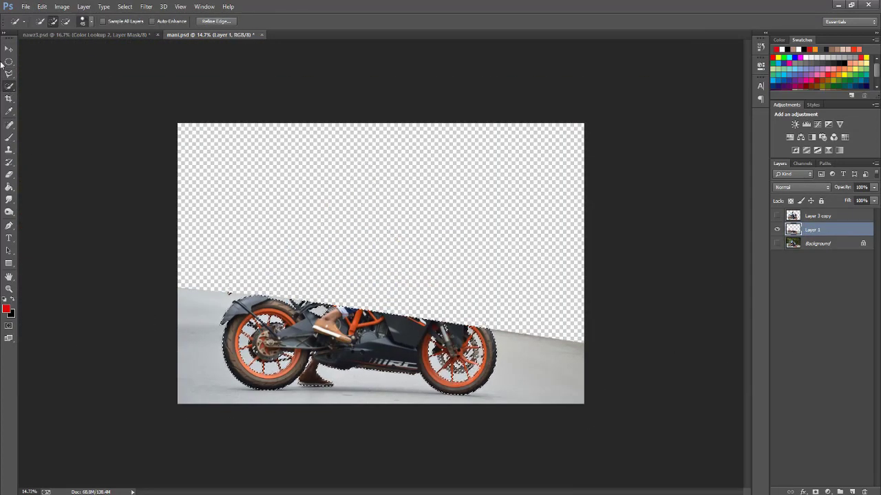
key("v")
left_click(124, 7)
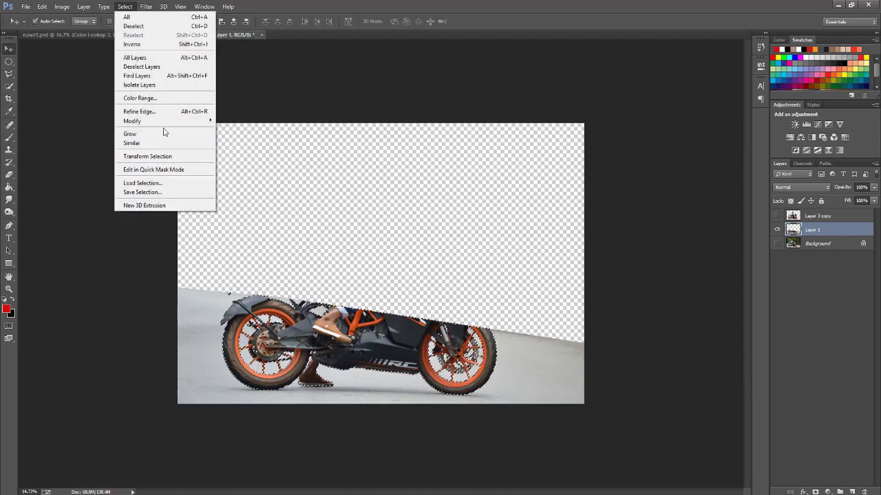
left_click(241, 138)
key("Return")
left_click(42, 6)
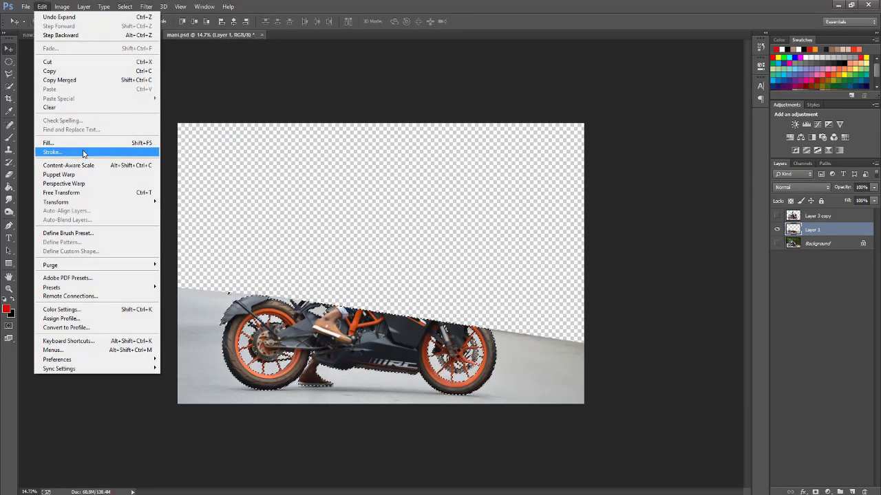
left_click(48, 142)
key("Return")
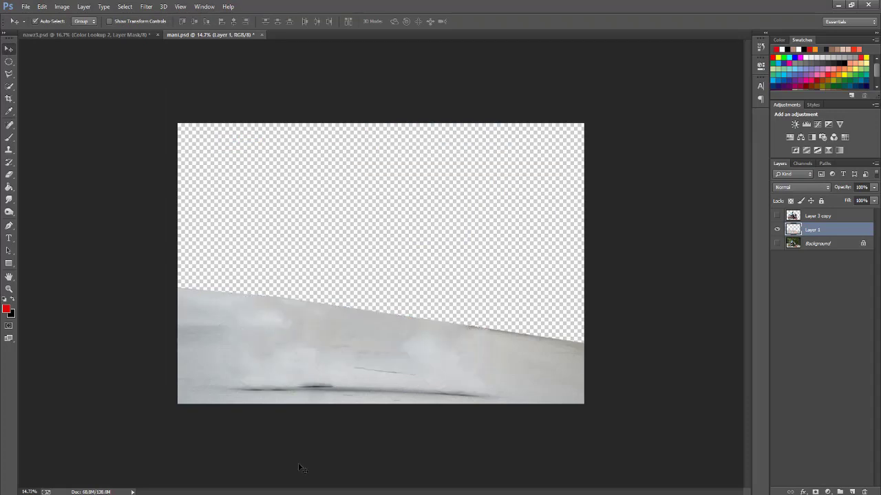
Step: Heal the dark mark along the road with the Spot Healing Brush
key("ctrl+z")
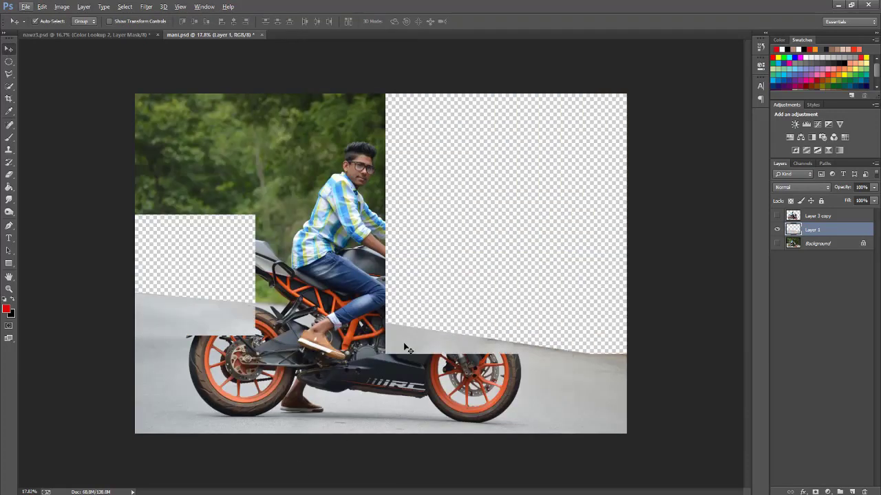
key("ctrl+z")
scroll(351, 423, "up", 2, "alt")
key("j")
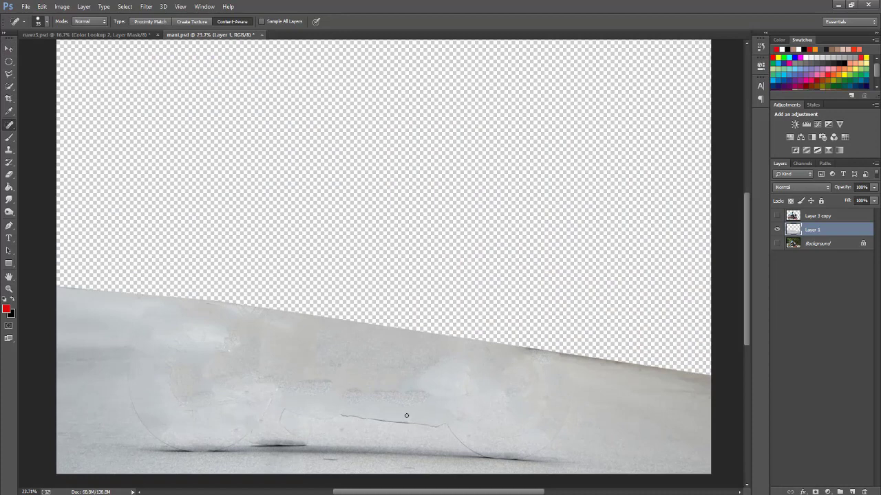
left_click_drag(436, 427, 364, 416)
scroll(364, 416, "down", 2, "alt")
Step: Heal the leftover wheel outlines and show the rider-and-bike cutout layer again
scroll(342, 415, "up", 2, "alt")
scroll(342, 415, "up", 2, "alt")
left_click_drag(374, 378, 350, 375)
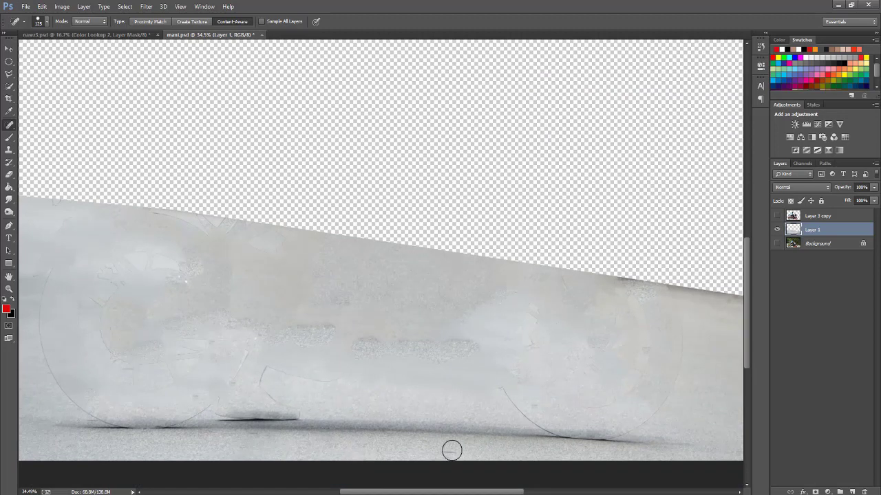
left_click_drag(500, 392, 511, 401)
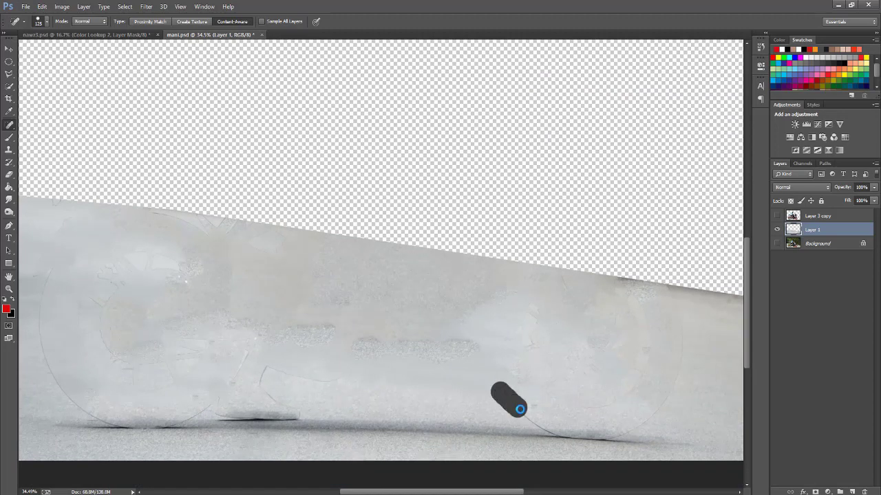
scroll(377, 403, "down", 3)
key("v")
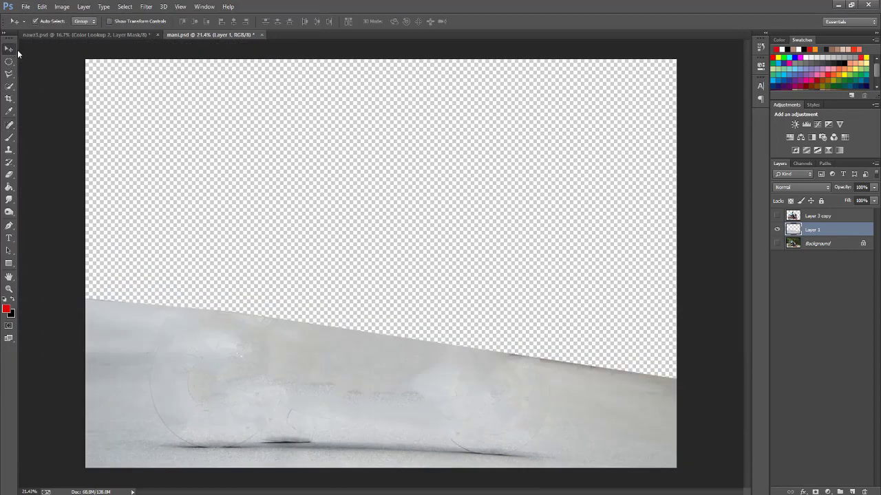
left_click(778, 216)
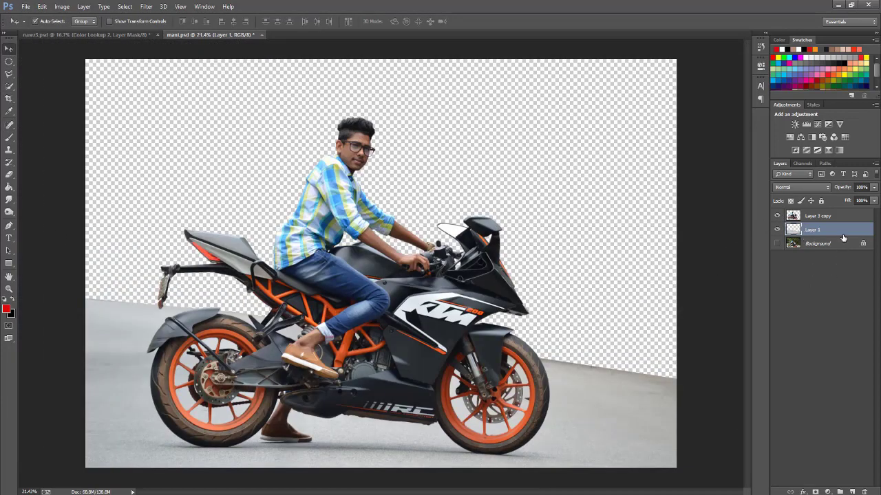
Step: Duplicate the rider and road layers and place the 321927 sky photo behind the rider
left_click(837, 218, "shift")
key("ctrl+j")
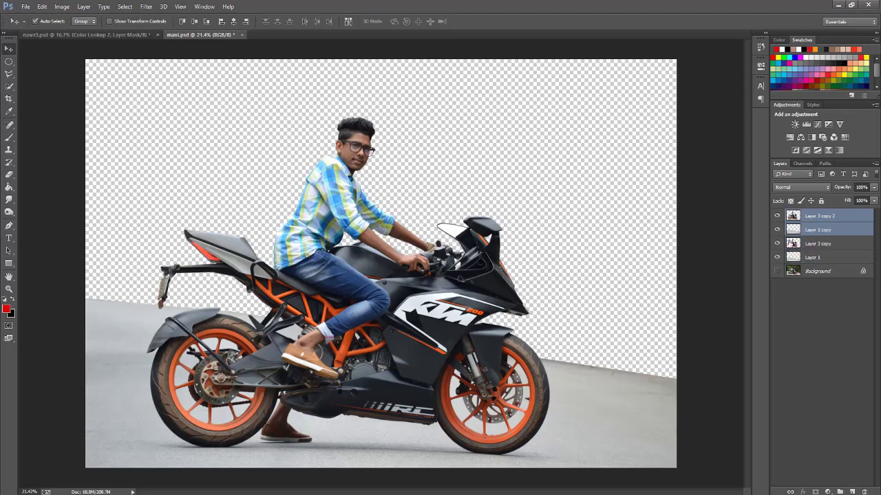
left_click(826, 243)
key("alt+Tab")
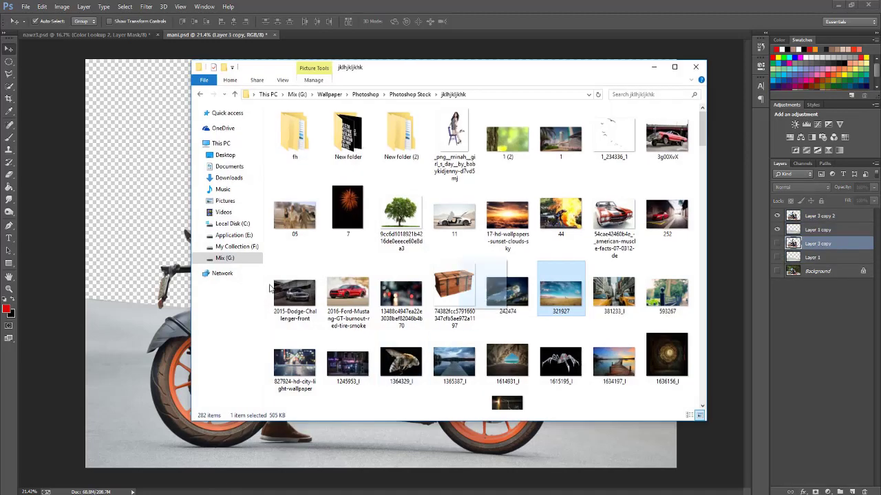
left_click_drag(571, 361, 168, 262)
key("Return")
Step: Rotate, stretch and shift the sky to fill the top, then rasterize it
key("ctrl+t")
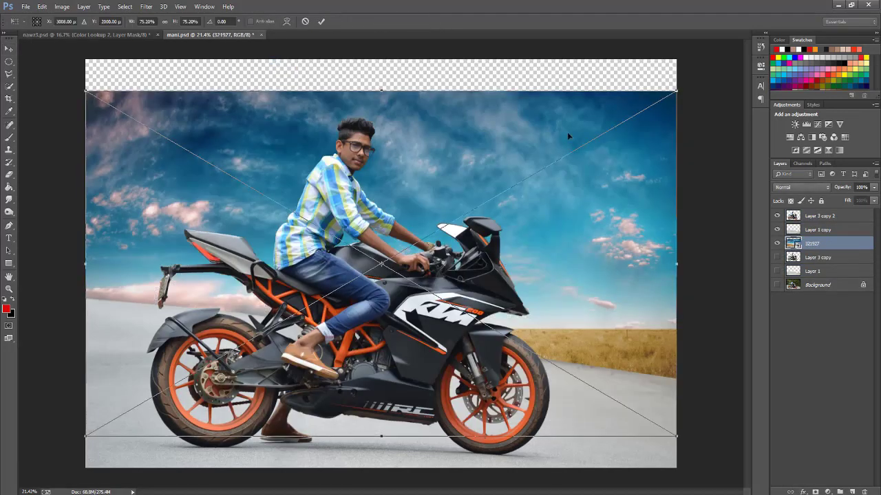
left_click_drag(686, 90, 741, 105)
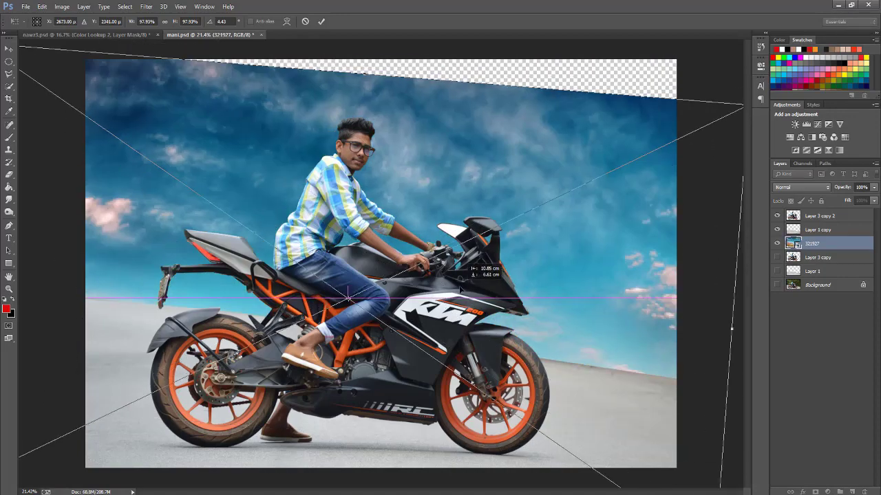
left_click_drag(285, 71, 335, 27)
left_click_drag(441, 213, 448, 224)
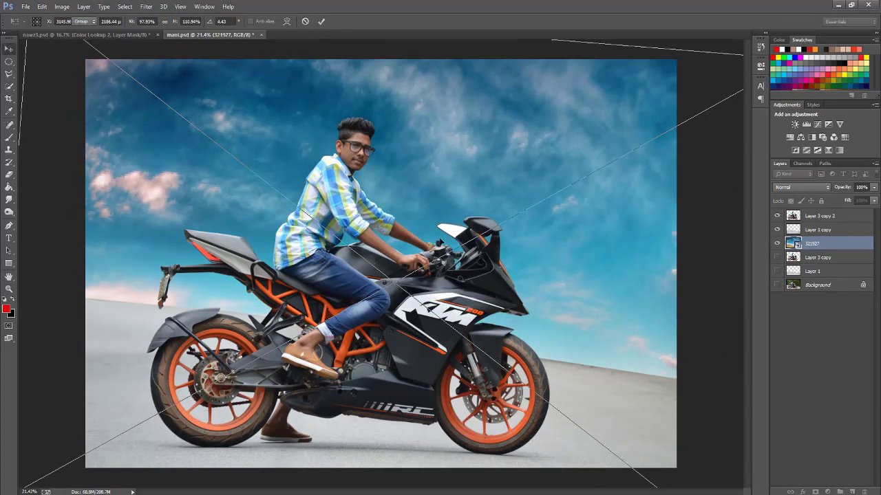
key("Return")
right_click(822, 245)
left_click(730, 213)
left_click(817, 230)
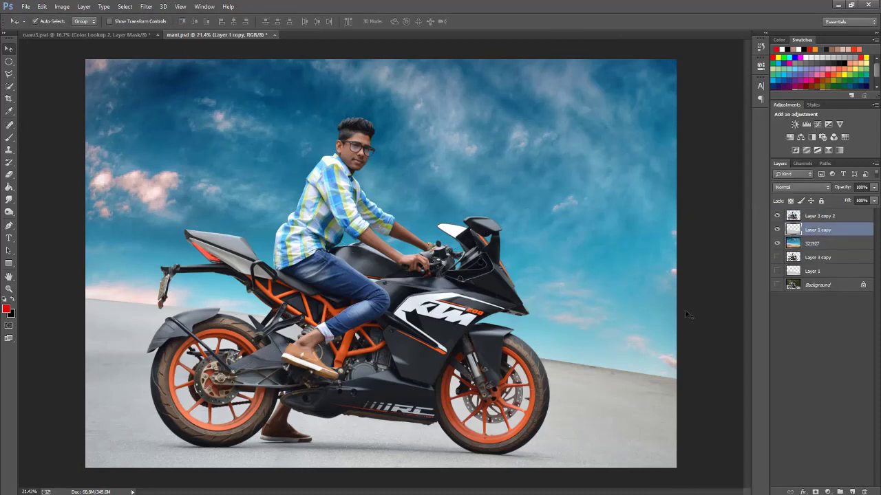
scroll(684, 310, "up", 2)
Step: Softly erase Layer 1 copy's hard horizon edge on the right and left sides
key("e")
key("alt+e")
key("Escape")
key("v")
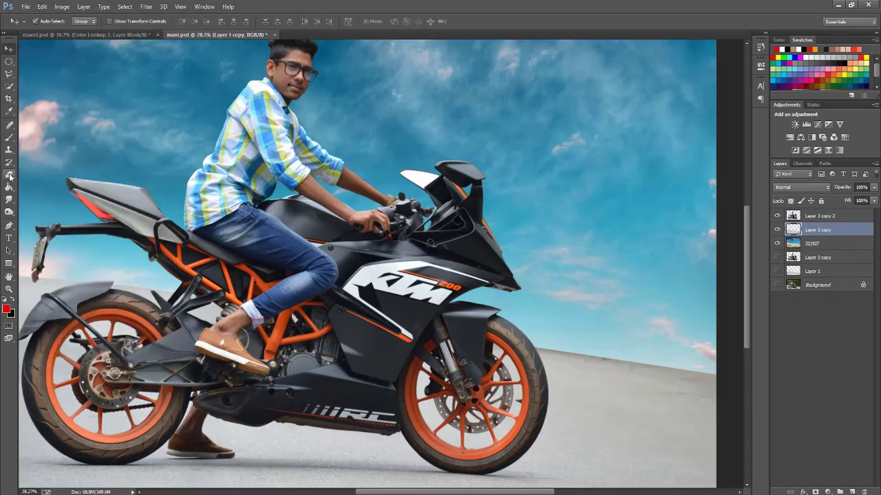
left_click(9, 176)
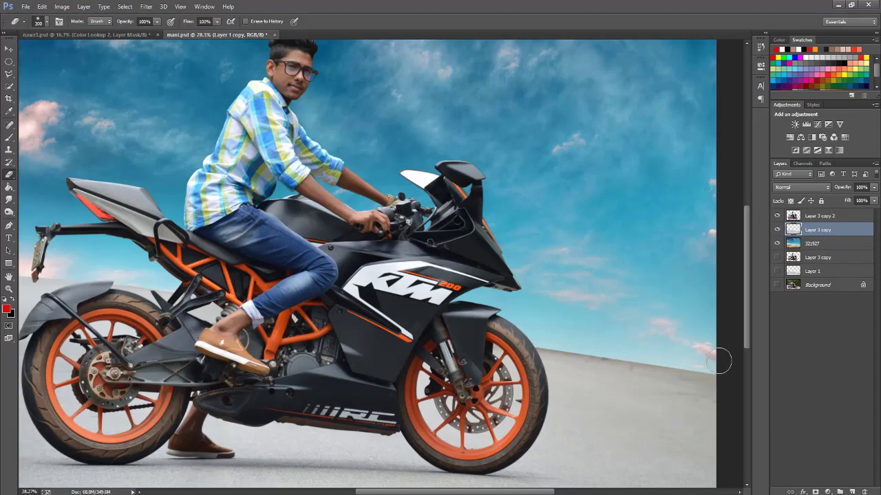
left_click_drag(725, 363, 586, 342)
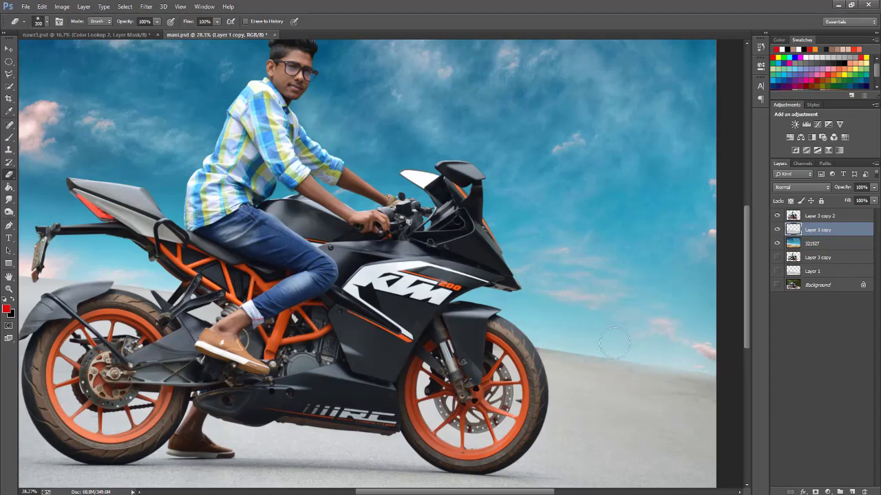
scroll(230, 272, "left", 5)
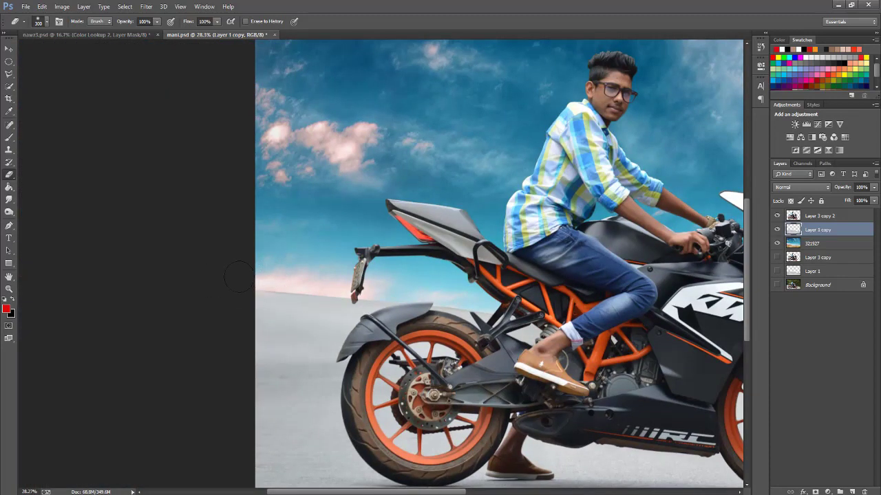
left_click_drag(451, 301, 243, 289)
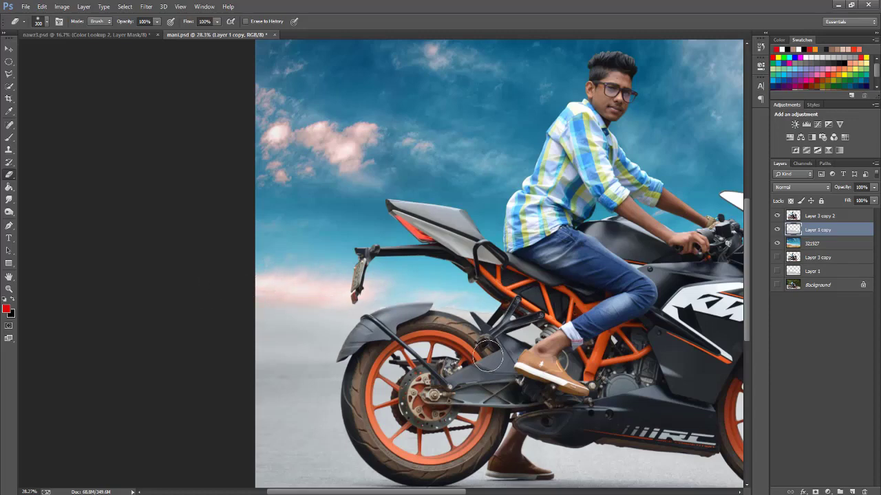
key("ctrl+0")
key("v")
left_click(817, 245, "ctrl")
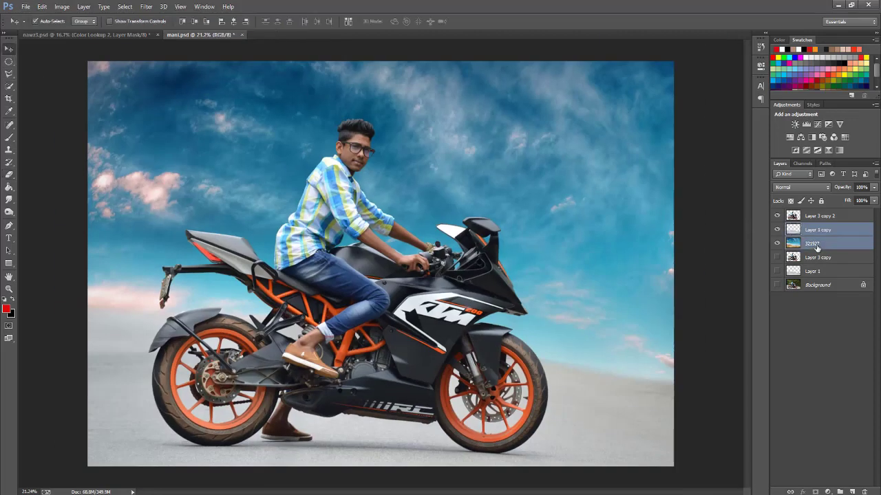
left_click(830, 239)
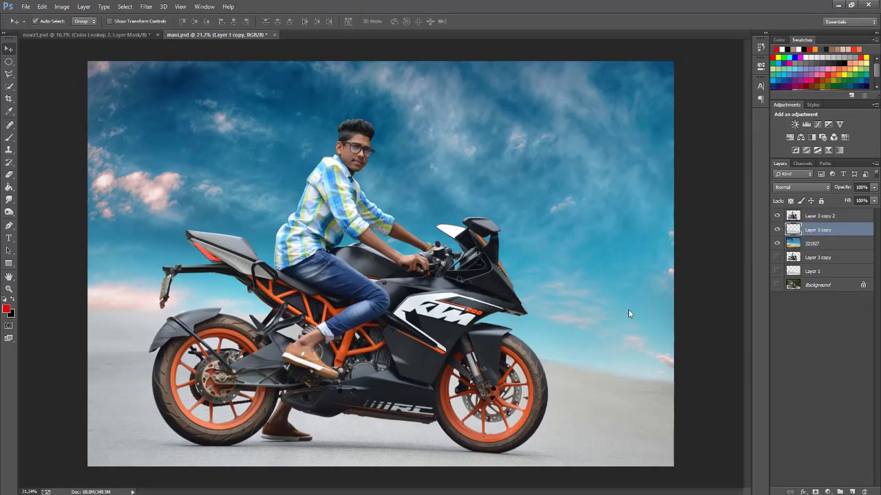
Step: Apply Camera Raw Shadows -23 and Clarity +25, then merge 321927 into Layer 1 copy
key("ctrl+shift+a")
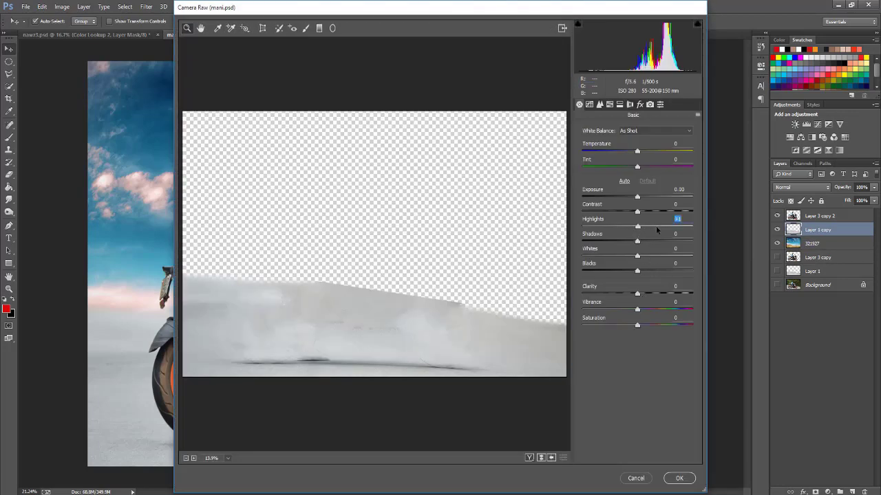
left_click_drag(627, 241, 624, 241)
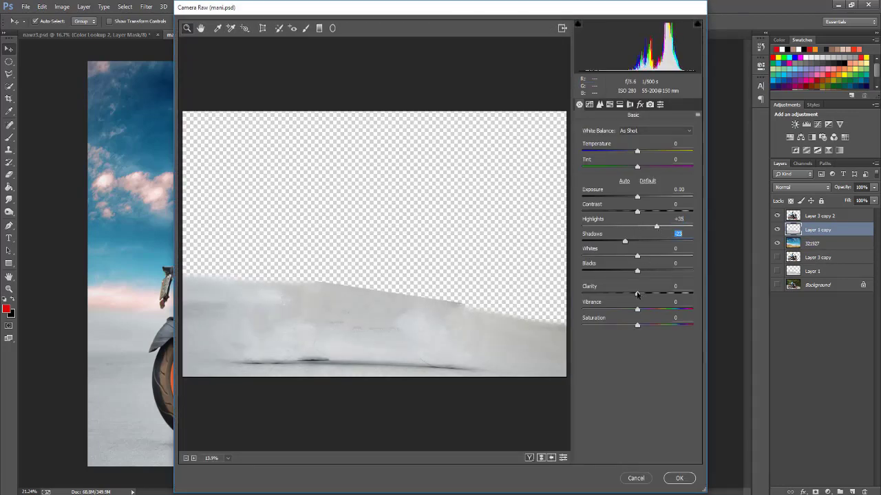
left_click_drag(637, 295, 650, 295)
left_click(679, 478)
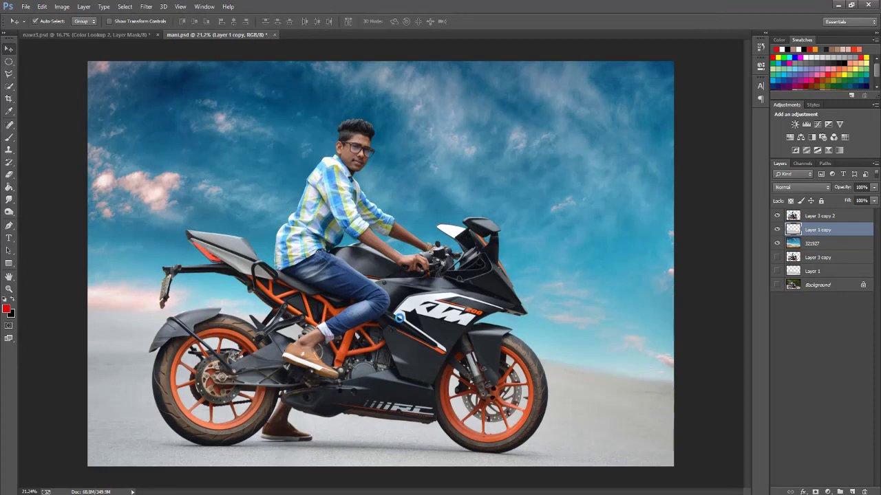
left_click(821, 244, "ctrl")
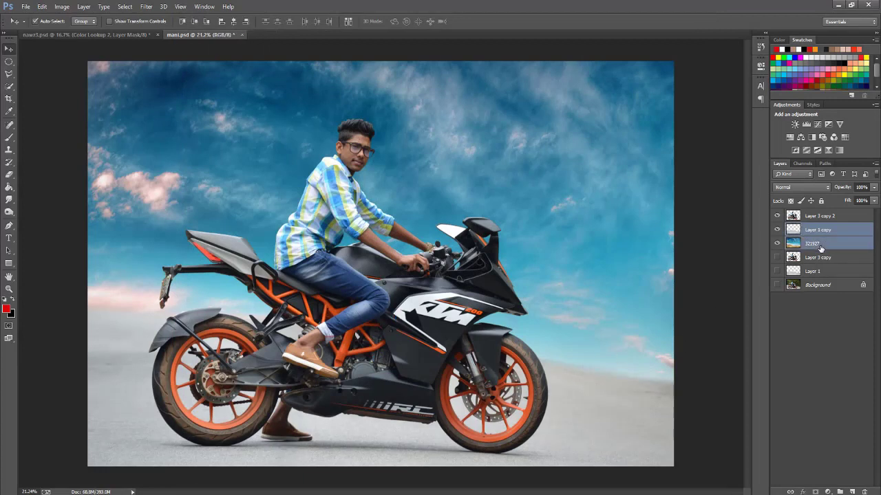
key("ctrl+e")
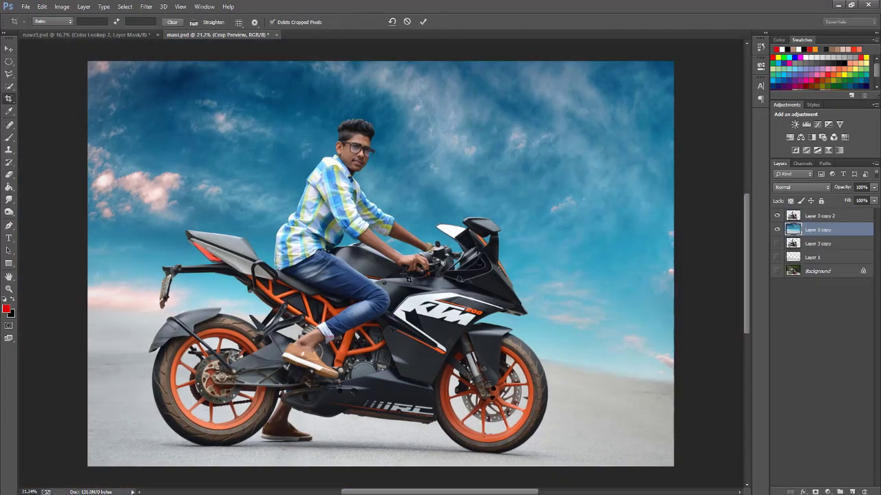
Step: Add a Tilt-Shift blur with the focus band lowered and tilted toward the wheels
left_click(144, 7)
mouse_move(151, 112)
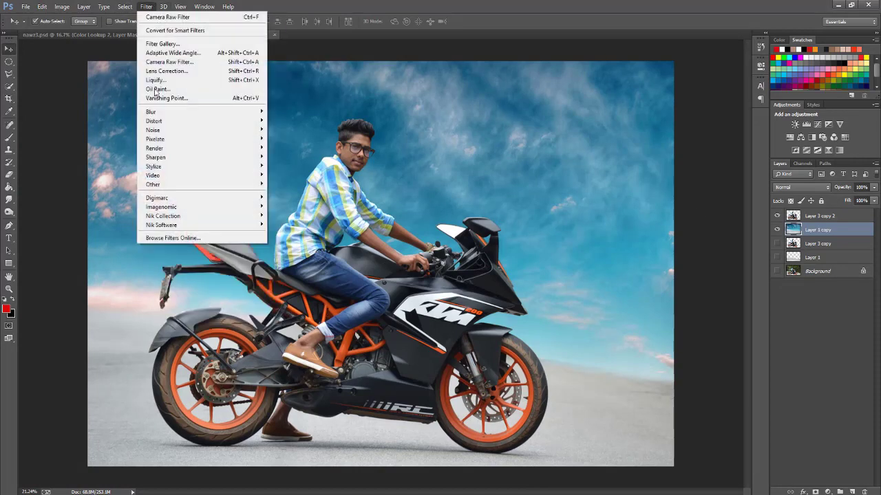
left_click(289, 130)
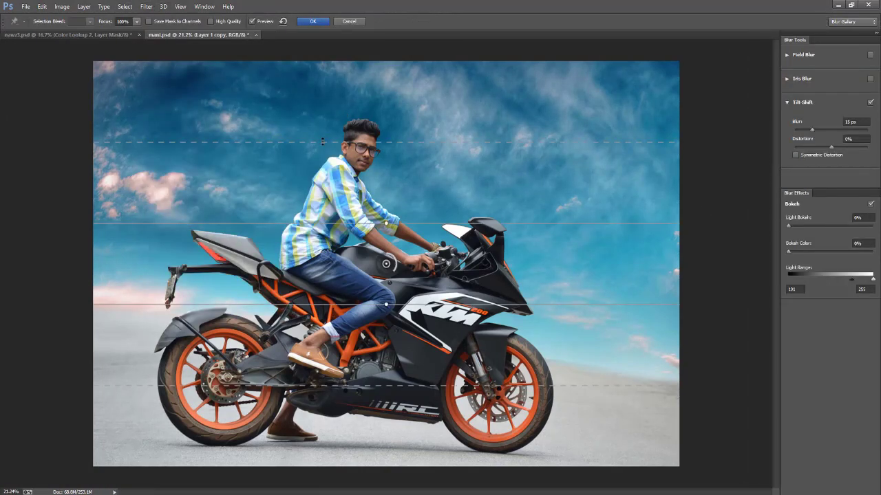
left_click_drag(390, 260, 386, 339)
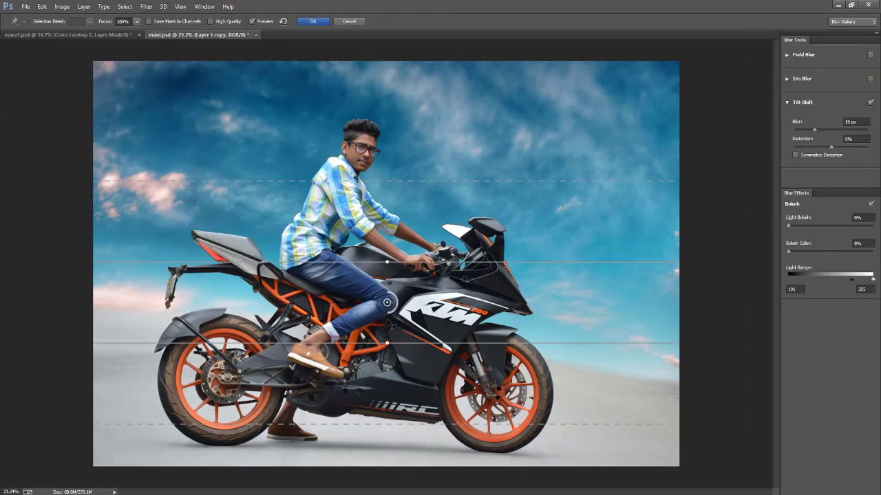
left_click_drag(385, 299, 394, 298)
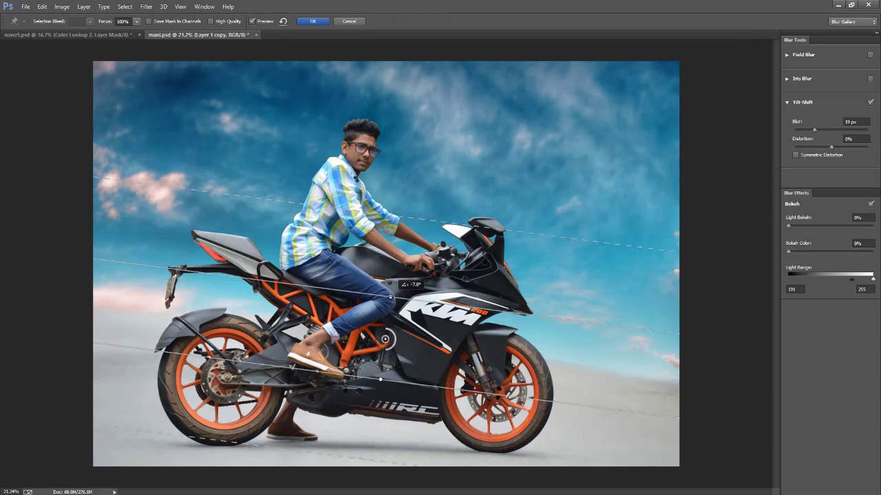
left_click_drag(386, 339, 380, 402)
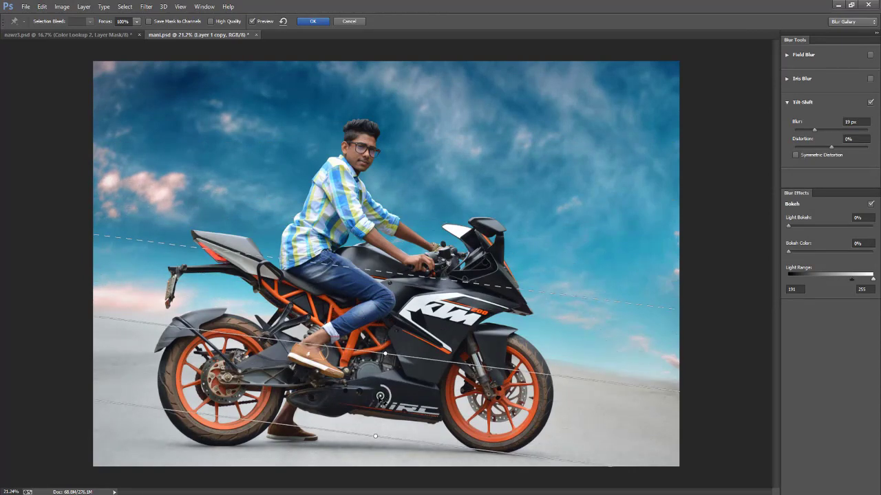
left_click_drag(407, 285, 411, 319)
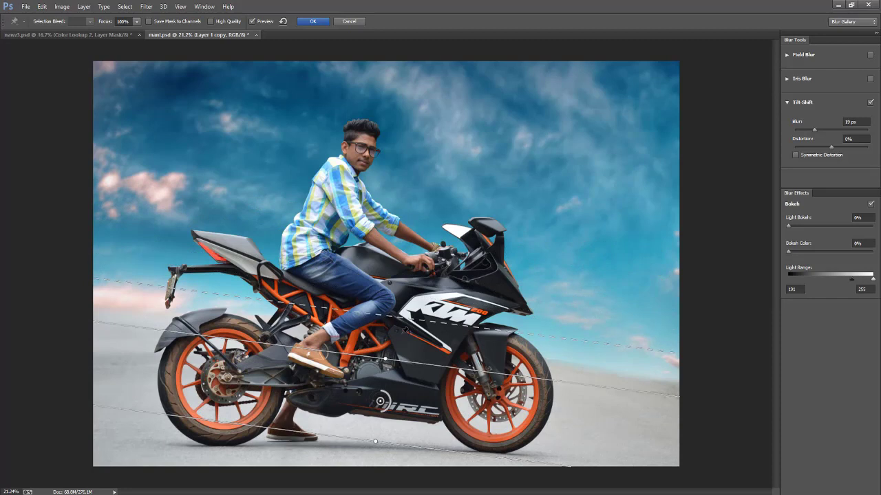
left_click_drag(362, 386, 379, 412)
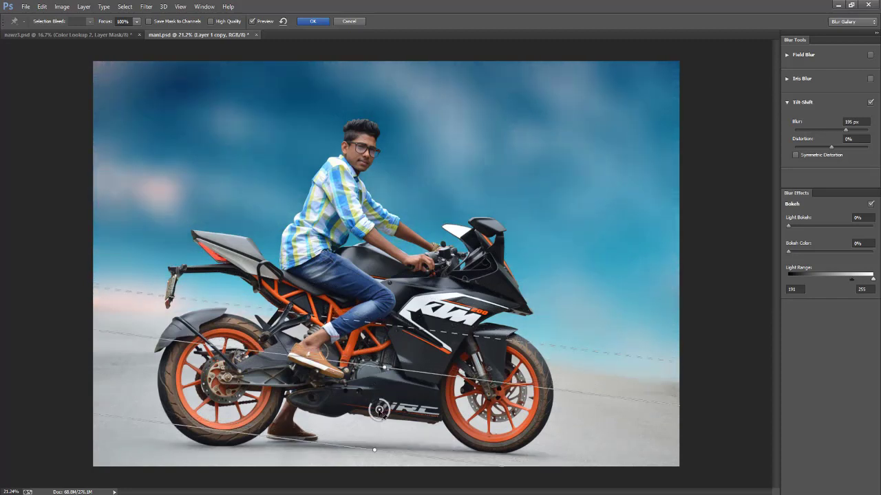
Step: Set Light Bokeh to about 59%, tune Light Range, raise blur to ~248 px and apply
left_click_drag(789, 227, 827, 227)
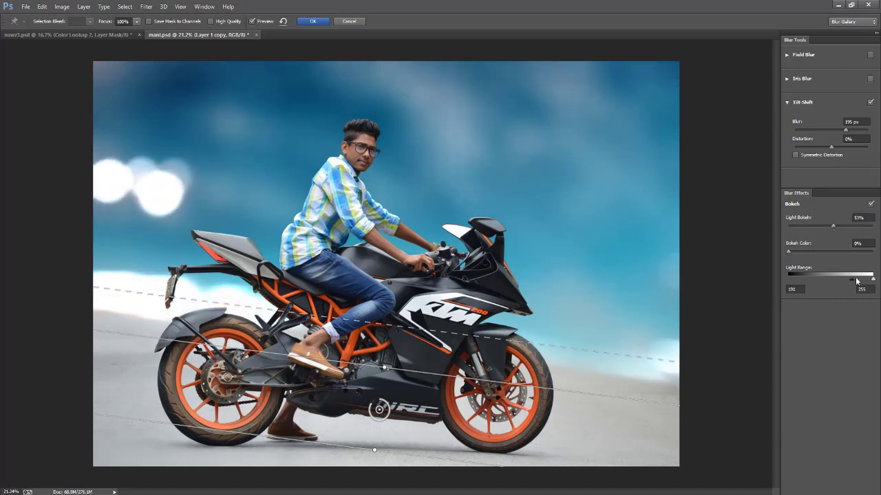
left_click_drag(852, 278, 818, 283)
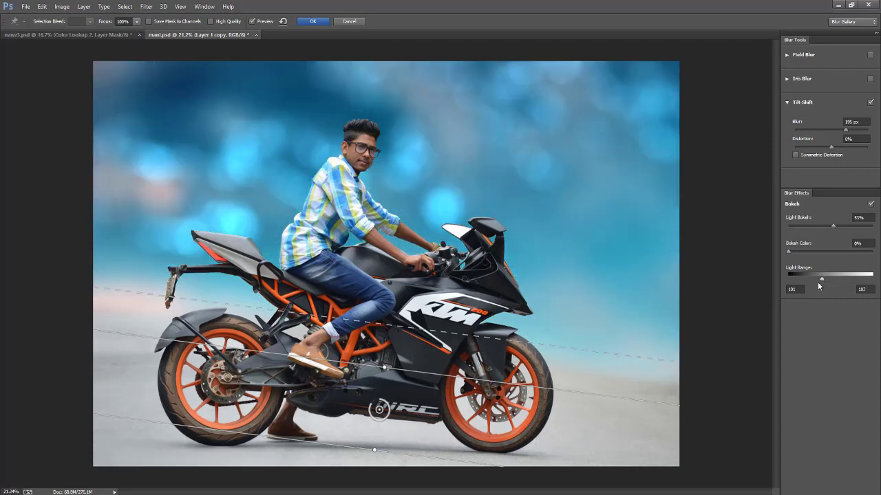
left_click_drag(833, 226, 841, 224)
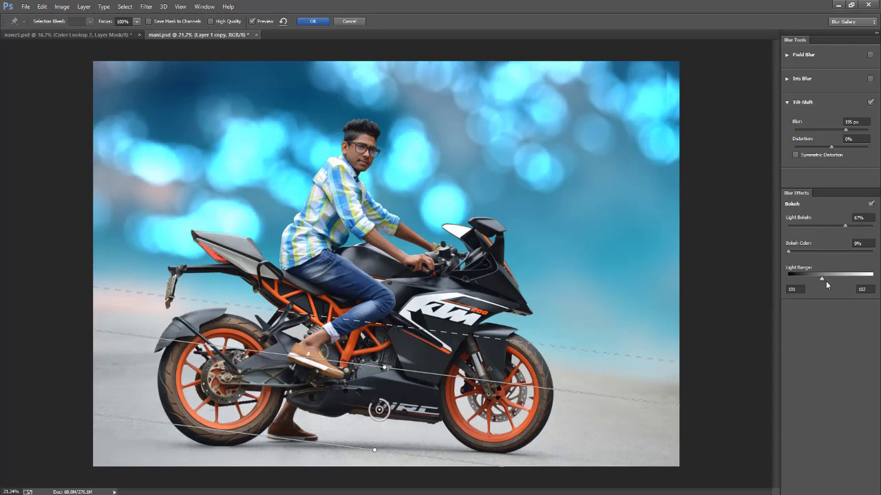
mouse_move(821, 279)
left_mouse_down()
mouse_move(846, 281)
mouse_move(827, 279)
left_mouse_up()
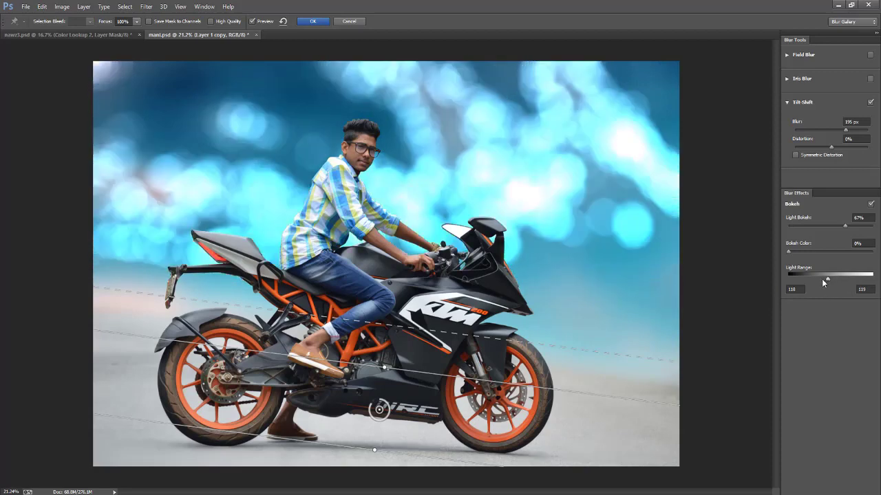
left_click(843, 226)
left_click_drag(841, 225, 831, 229)
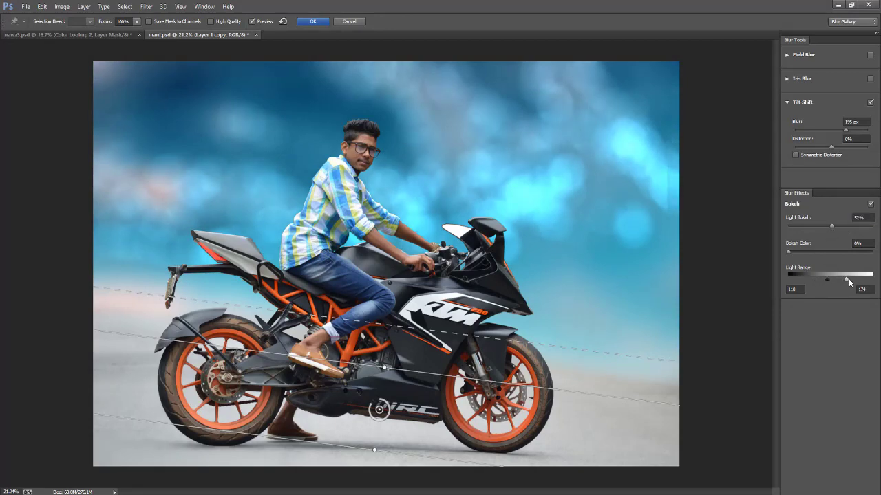
mouse_move(827, 281)
left_mouse_down()
mouse_move(849, 279)
mouse_move(833, 279)
left_mouse_up()
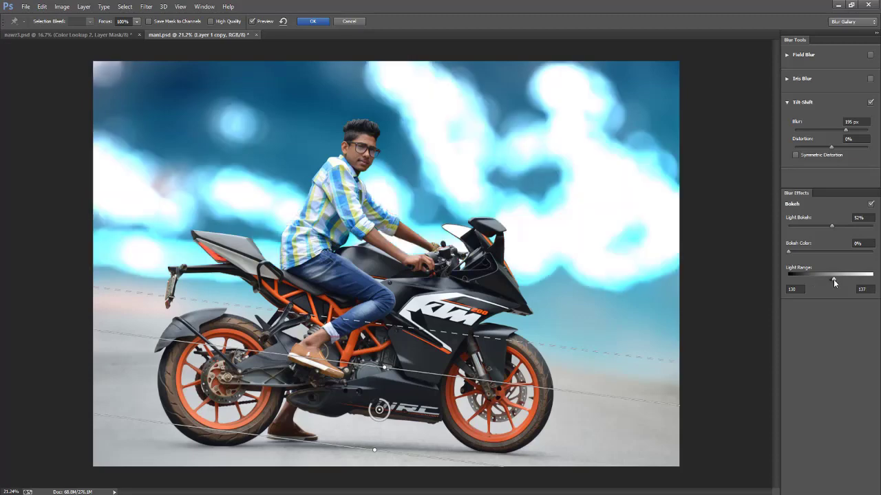
left_click_drag(848, 132, 853, 136)
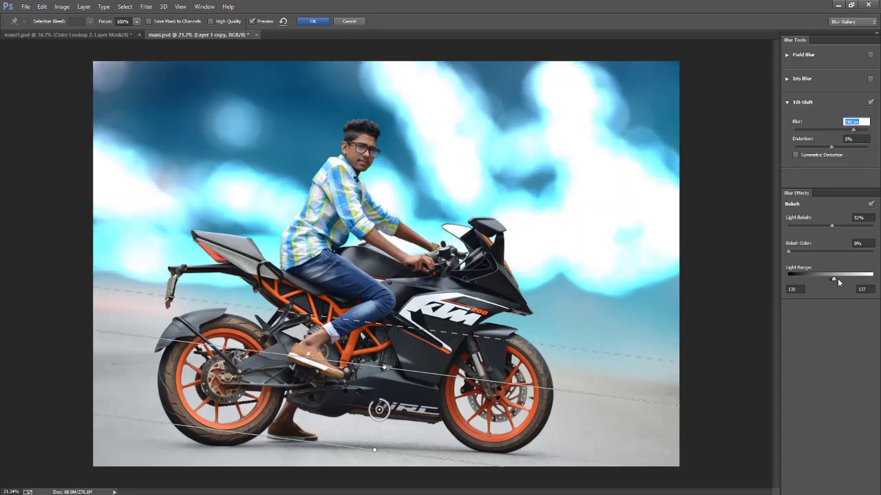
left_click_drag(834, 280, 816, 282)
left_click_drag(832, 226, 839, 227)
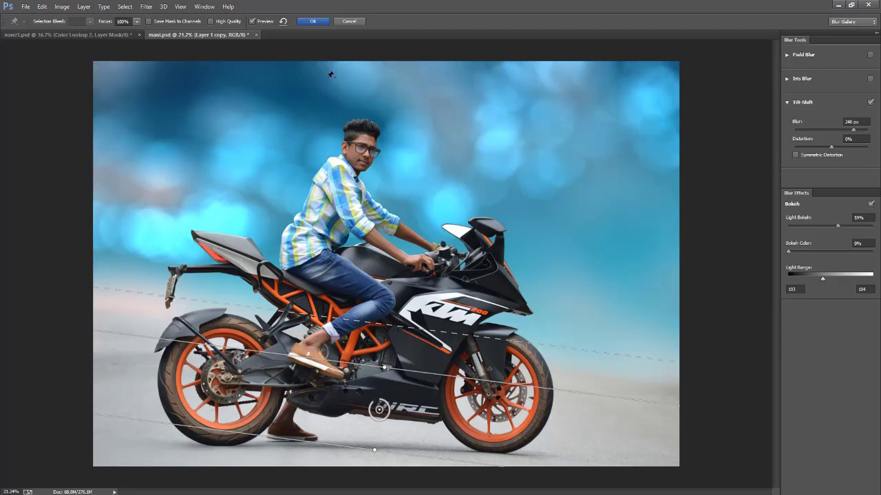
left_click(311, 21)
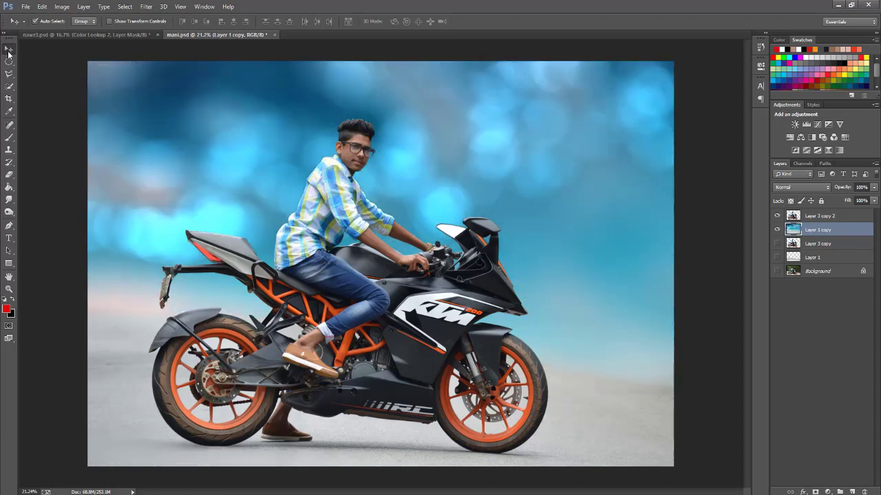
Step: Give Layer 3 copy 2 Camera Raw Highlights -100, Shadows +100 and Clarity +31
left_click(335, 236)
key("ctrl+shift+a")
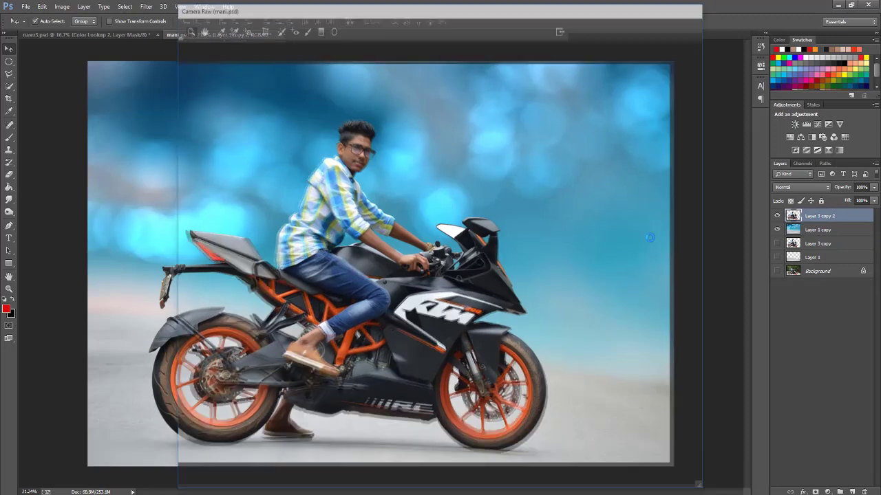
type("-100")
key("Tab")
type("100")
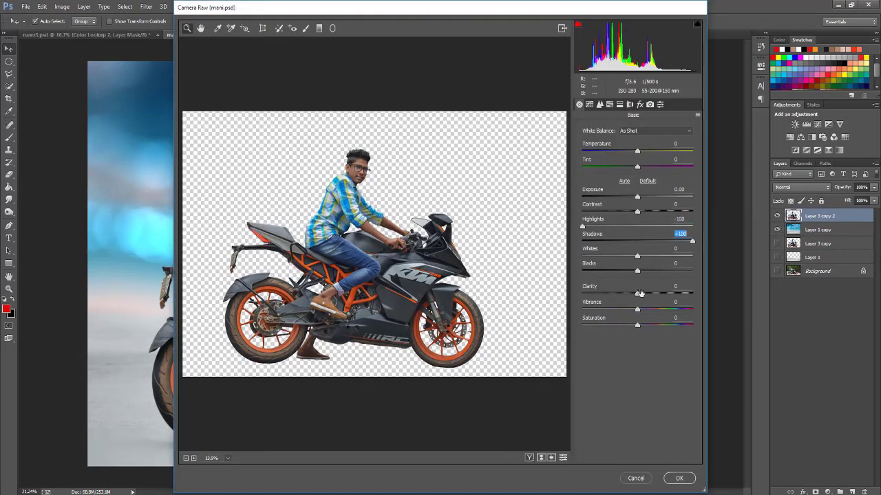
left_click_drag(640, 293, 655, 294)
Step: Raise HSL Orange luminance to +29 and apply the Camera Raw filter
left_click(590, 104)
left_click(610, 104)
left_click(636, 141)
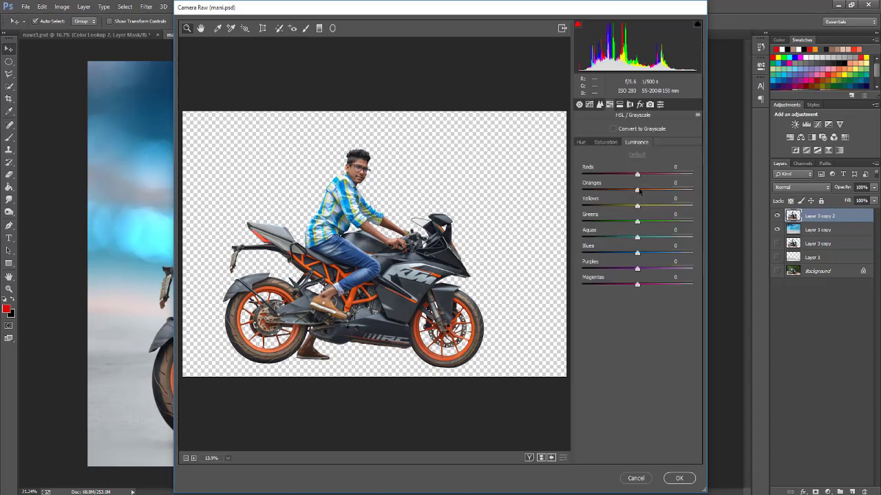
left_click_drag(637, 190, 654, 188)
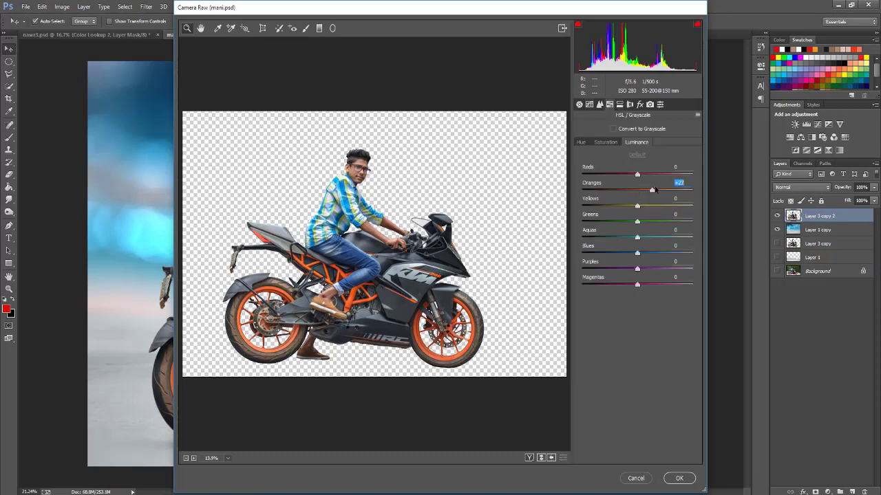
left_click(673, 475)
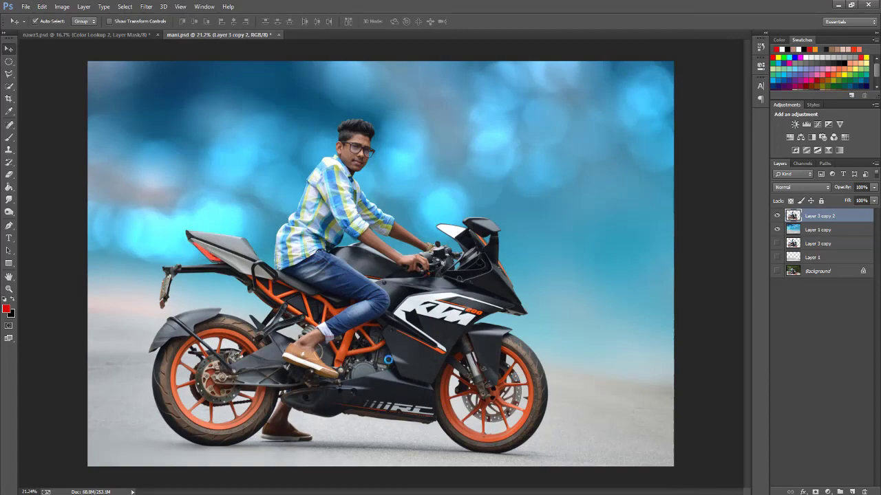
Step: Load the rider's outline as a selection and ready the Mixer Brush for smoothing his skin and shirt
scroll(365, 154, "up", 2)
scroll(366, 154, "up", 3)
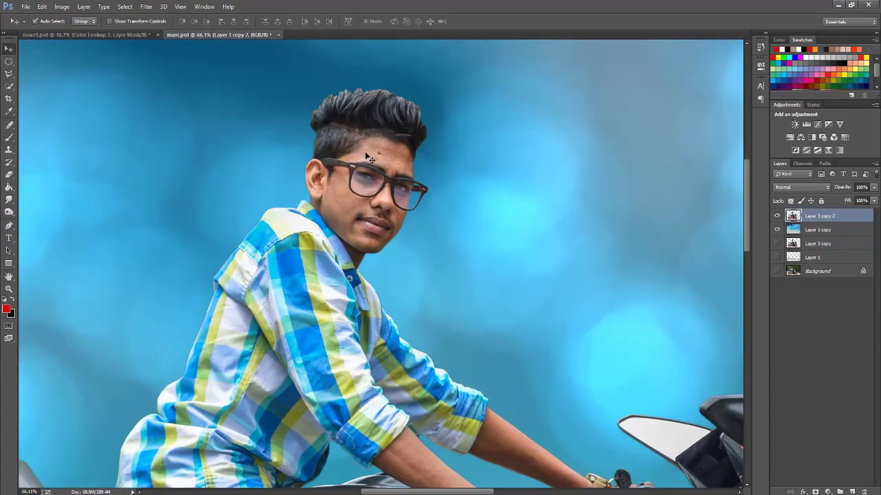
left_click(793, 216, "ctrl")
scroll(385, 179, "up", 2)
scroll(385, 179, "up", 2)
key("j")
scroll(456, 90, "up", 1)
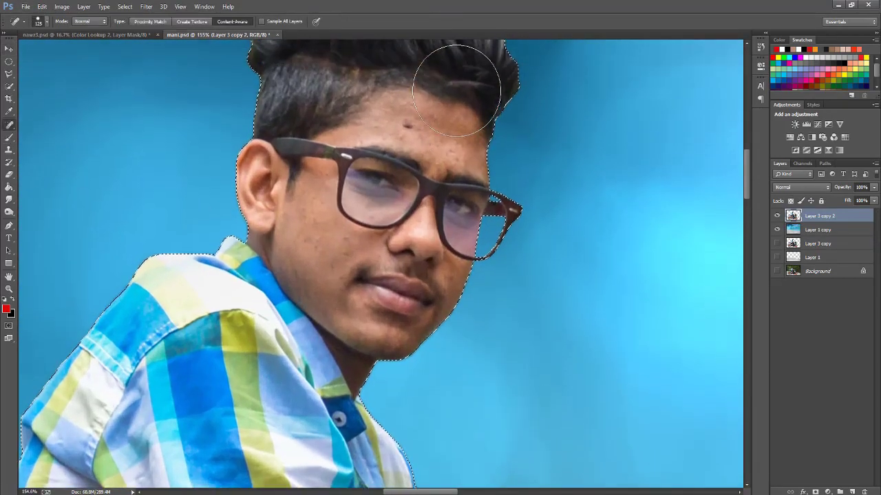
key("bracketleft")
key("bracketleft")
key("bracketleft")
key("bracketleft")
key("bracketleft")
key("bracketleft")
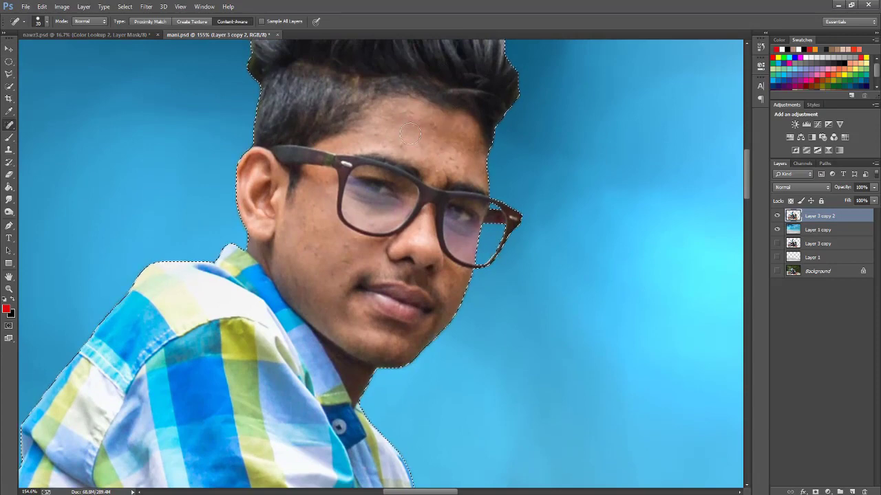
left_click_drag(9, 137, 31, 163)
key("bracketleft")
key("bracketleft")
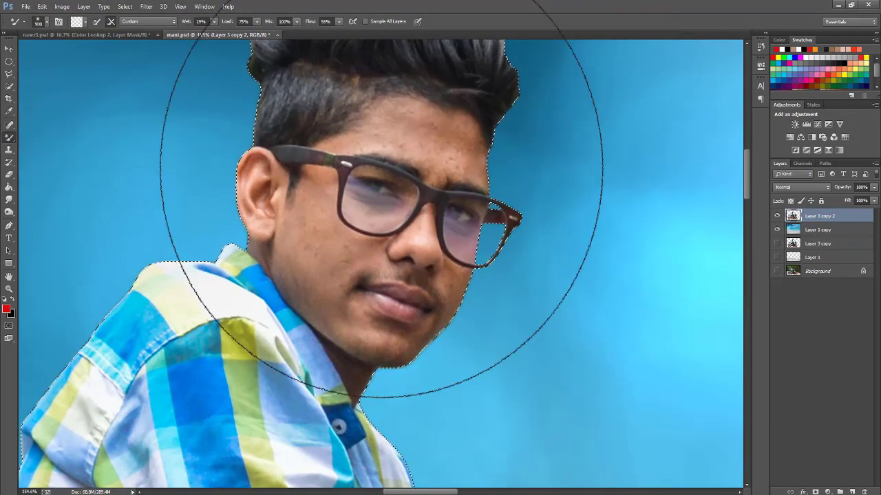
key("bracketleft")
key("bracketleft")
key("bracketleft")
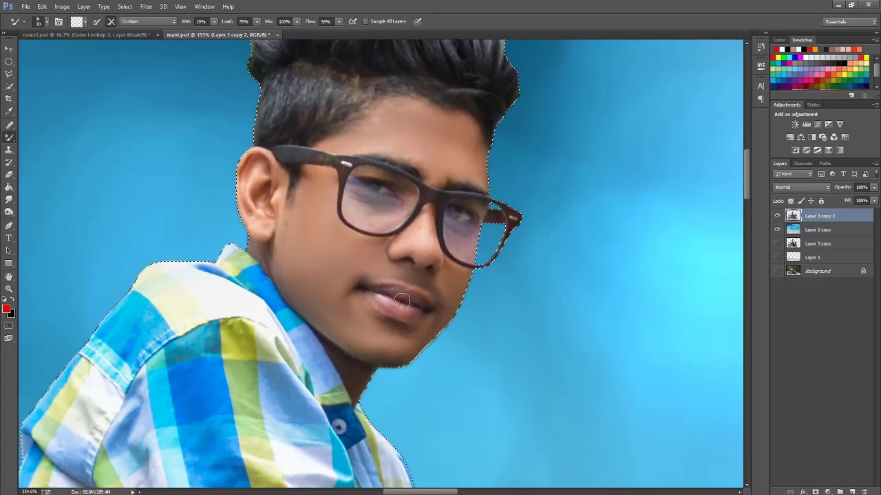
Step: Zoom out to view the whole smoothed photo
scroll(288, 227, "down", 1)
scroll(331, 289, "down", 2)
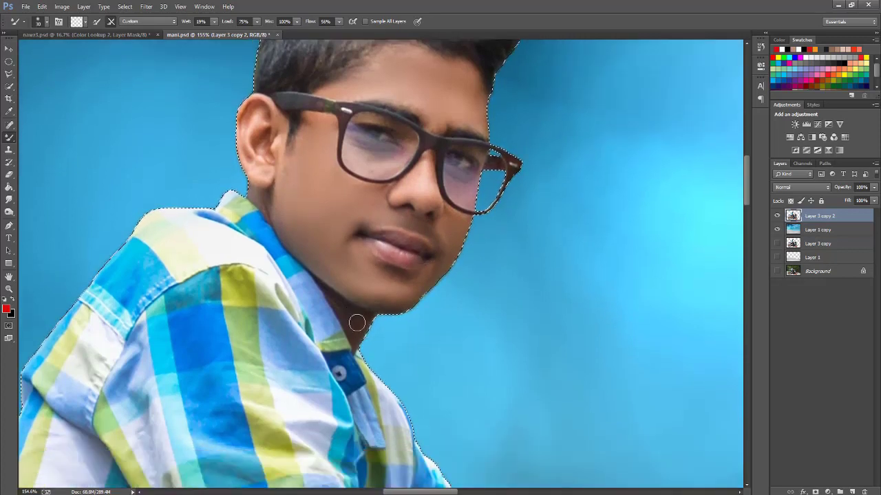
scroll(416, 331, "down", 3)
scroll(418, 335, "up", 5)
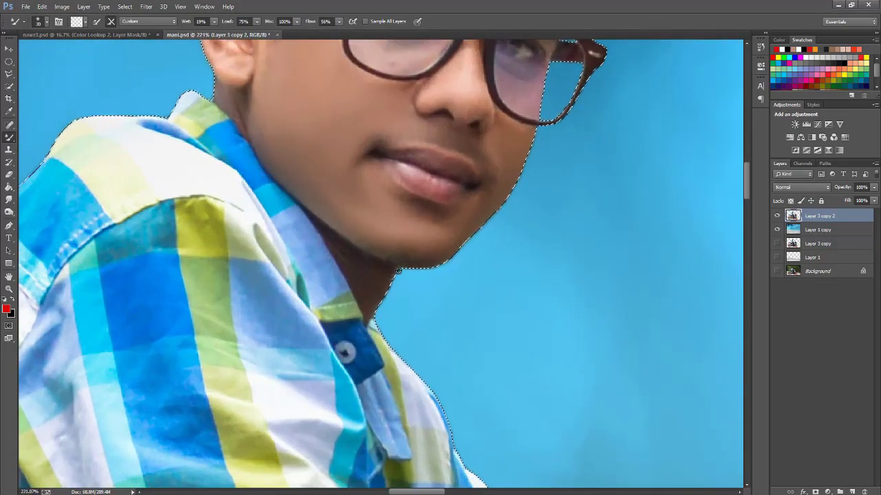
scroll(392, 255, "down", 3)
scroll(440, 267, "down", 2)
scroll(426, 282, "down", 1)
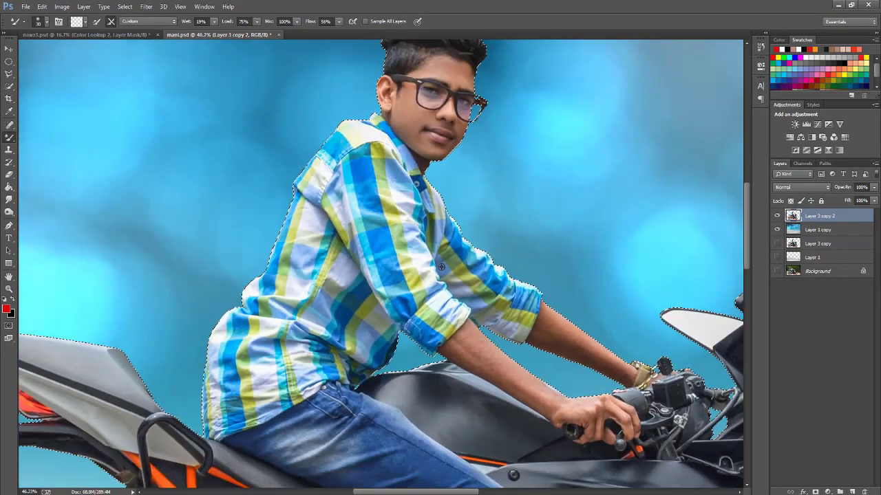
scroll(406, 303, "down", 2)
scroll(381, 323, "down", 2)
scroll(213, 307, "up", 1)
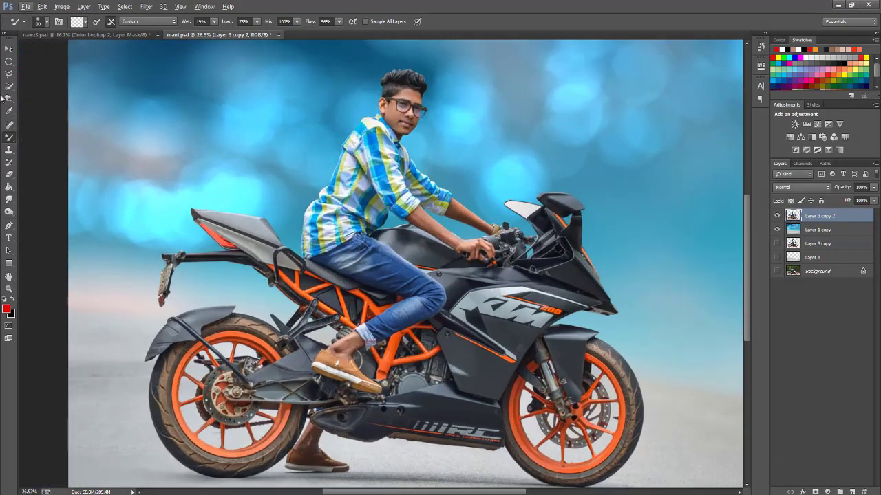
Step: Draw an elliptical marquee around the rear wheel and reposition it over the tyre
left_click(9, 61)
scroll(206, 192, "up", 1)
scroll(209, 187, "up", 1)
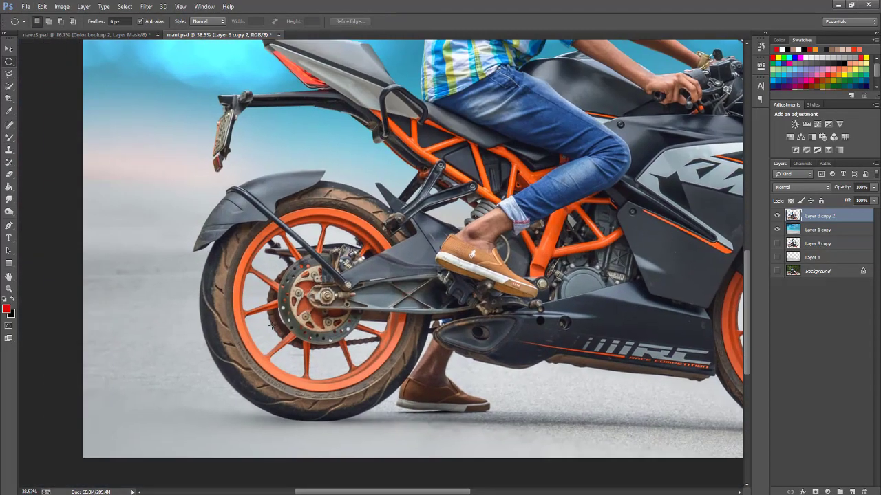
left_click_drag(348, 291, 534, 476)
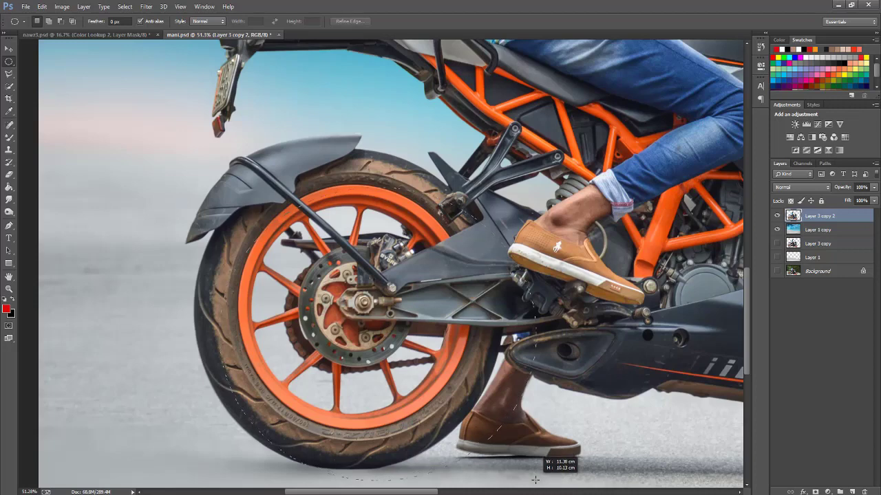
left_click_drag(501, 412, 470, 401)
Step: Try Quick Selection, then start a Polygonal Lasso outline at the tyre edge
left_click(10, 84)
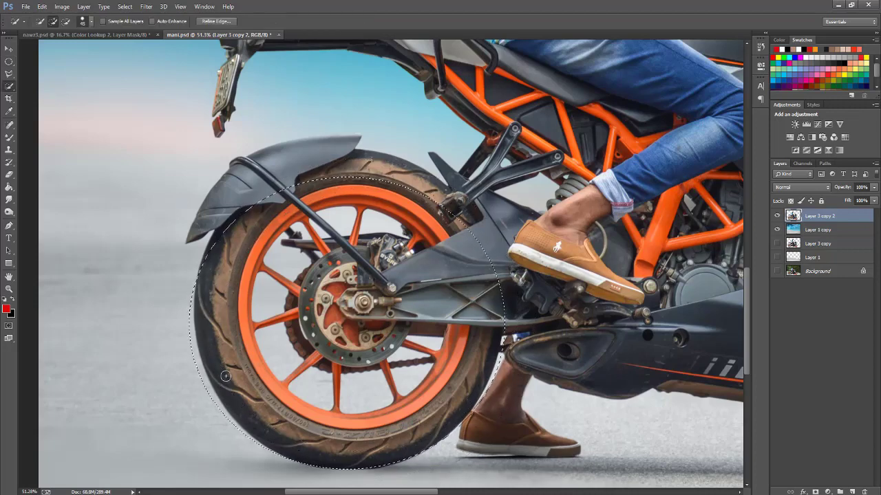
left_click(9, 73)
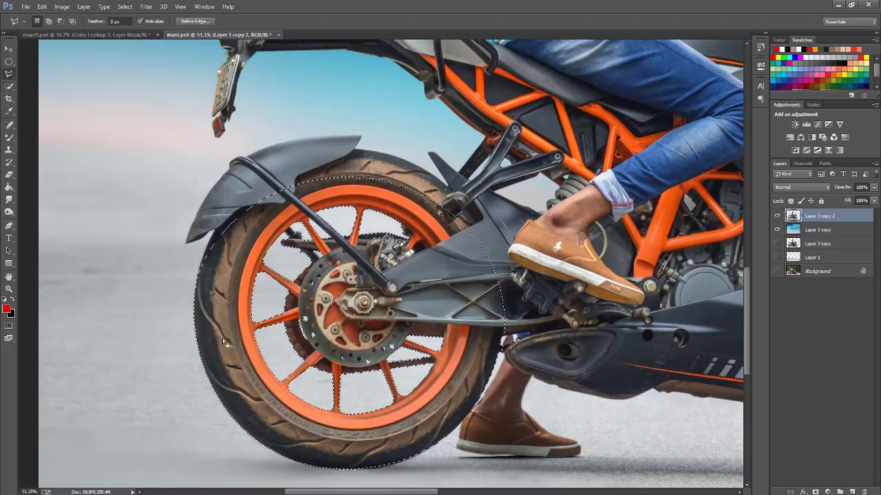
scroll(483, 335, "up", 2)
scroll(483, 334, "up", 1)
left_click(523, 344)
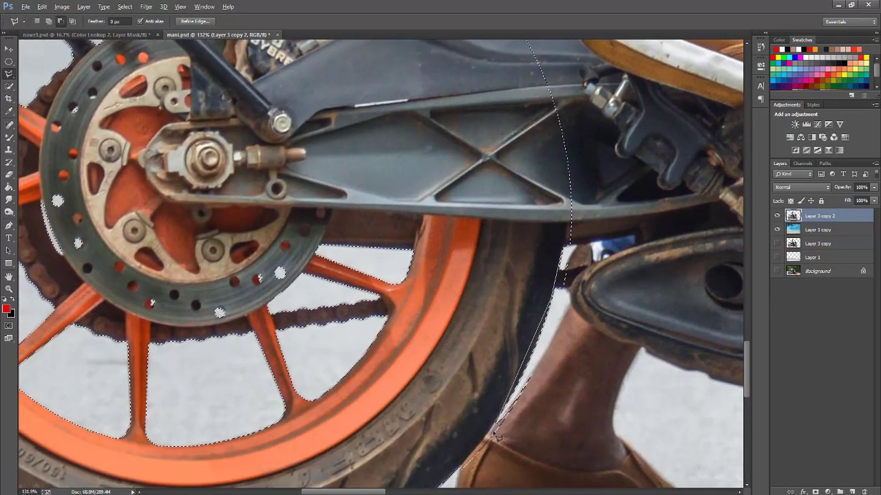
left_click_drag(496, 437, 538, 338)
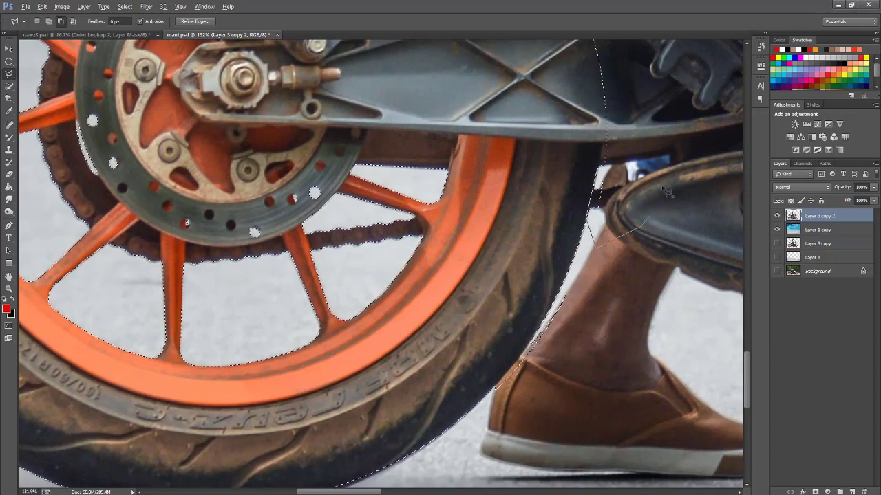
scroll(606, 138, "down", 3)
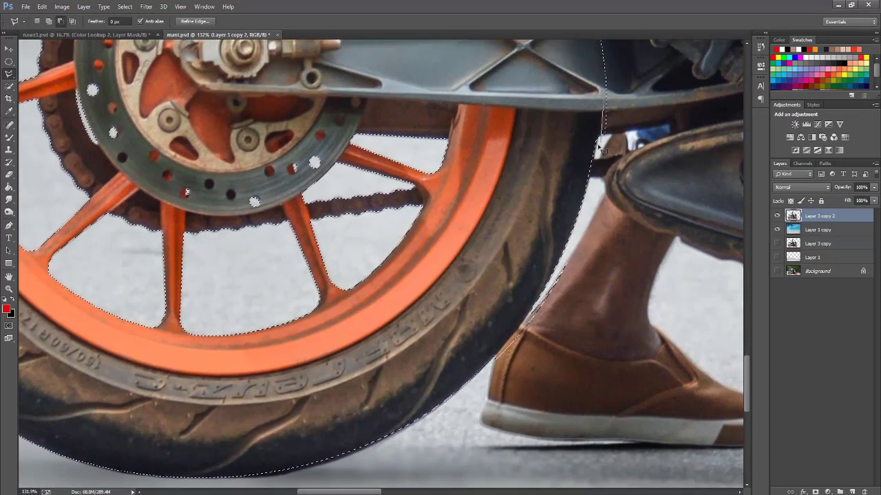
scroll(643, 152, "down", 5)
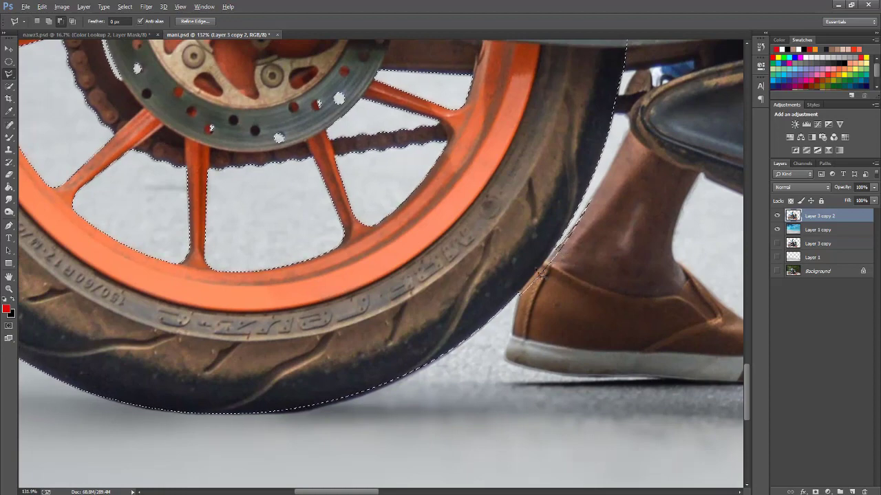
Step: Add an outline point where tyre meets shoe, then abandon the unfinished outline
left_click(503, 318)
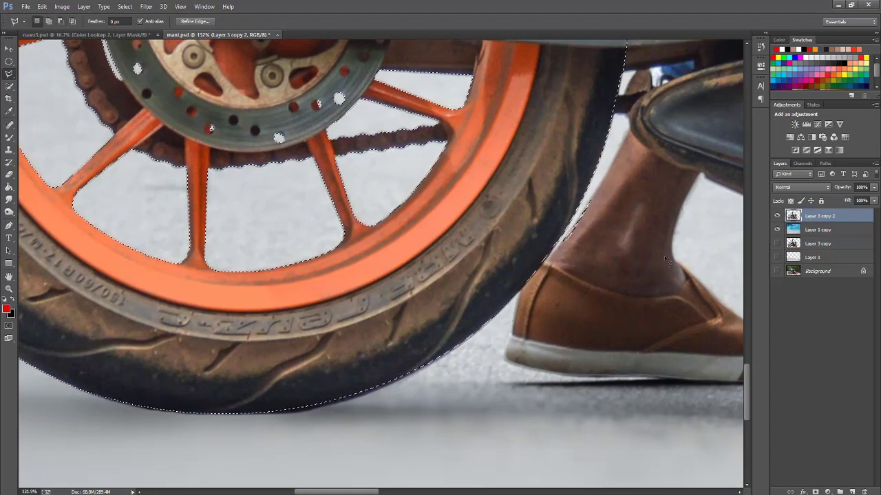
scroll(563, 234, "up", 3)
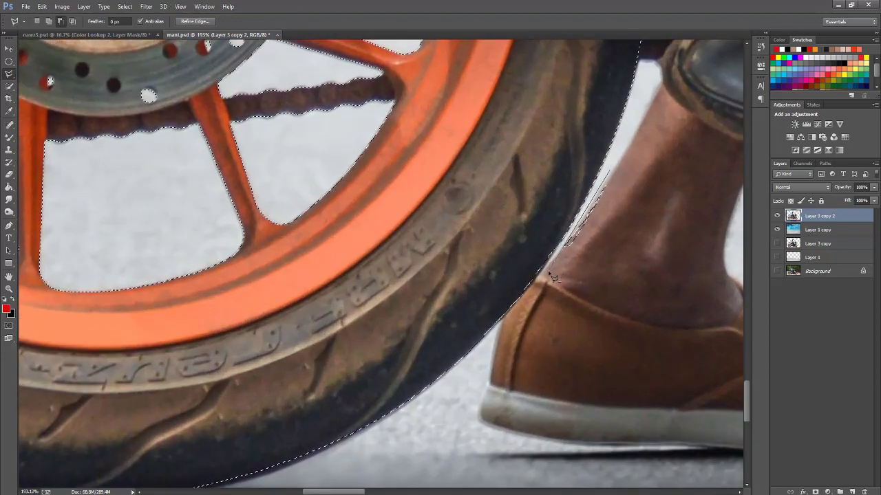
scroll(690, 211, "down", 3)
scroll(668, 255, "left", 2)
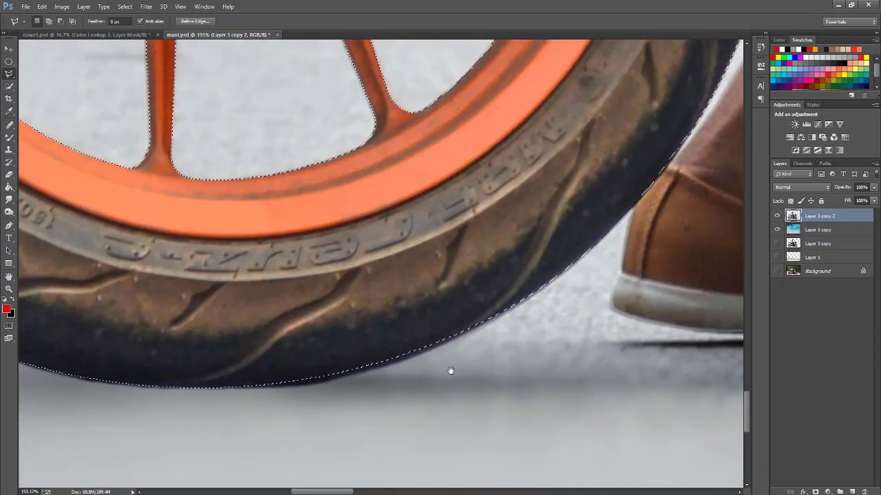
left_click_drag(261, 460, 547, 416)
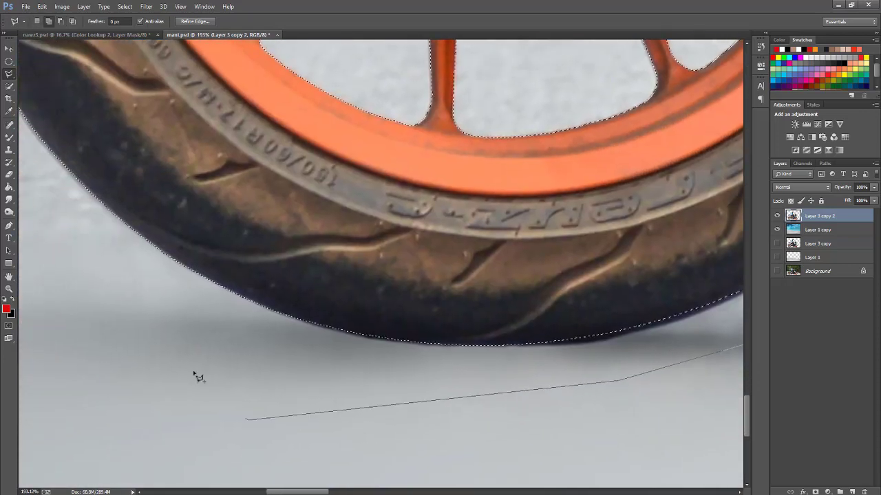
scroll(467, 256, "down", 5)
key("w")
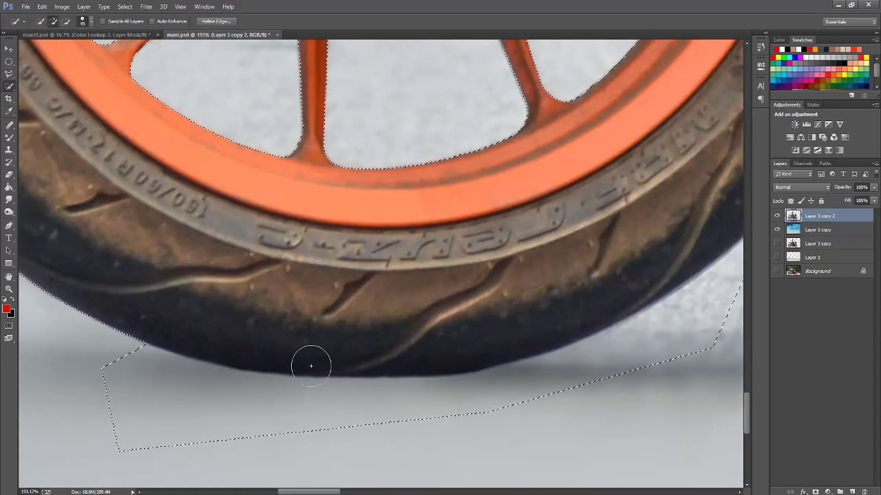
scroll(363, 400, "down", 1)
scroll(409, 261, "up", 2)
scroll(408, 262, "up", 3)
Step: Trace a freehand Lasso outline along the fender and down the wheel, closing it
scroll(408, 261, "down", 1)
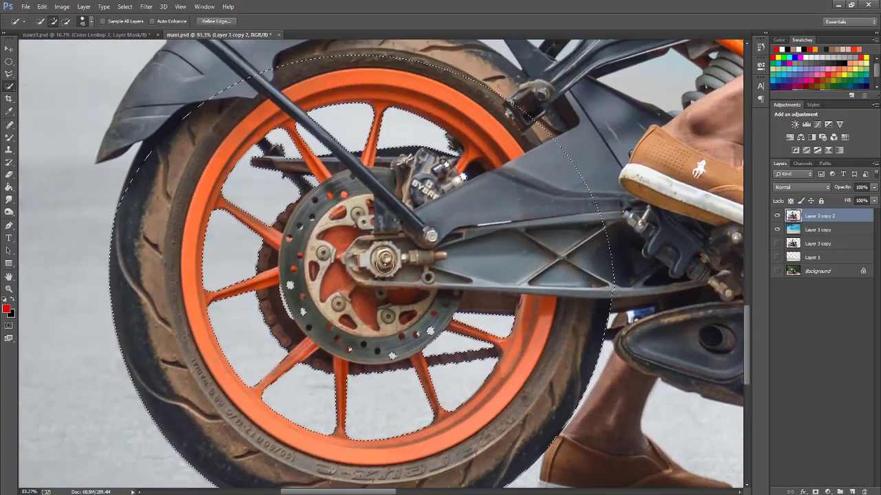
left_click(6, 73)
scroll(360, 218, "up", 2)
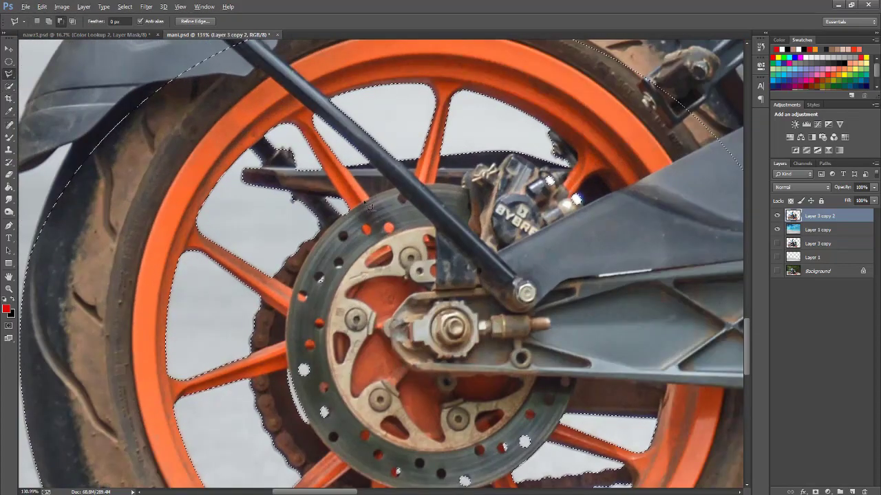
scroll(359, 217, "down", 1)
scroll(103, 294, "up", 4)
scroll(103, 295, "up", 2)
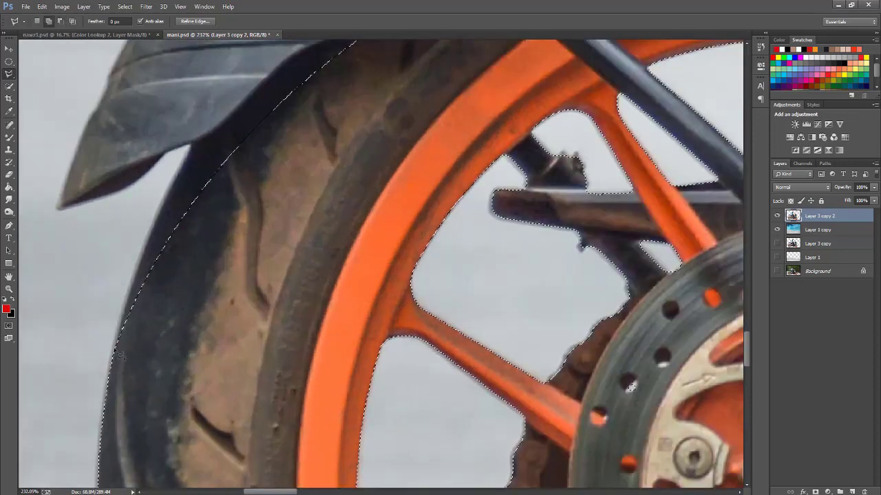
left_click_drag(216, 128, 182, 203)
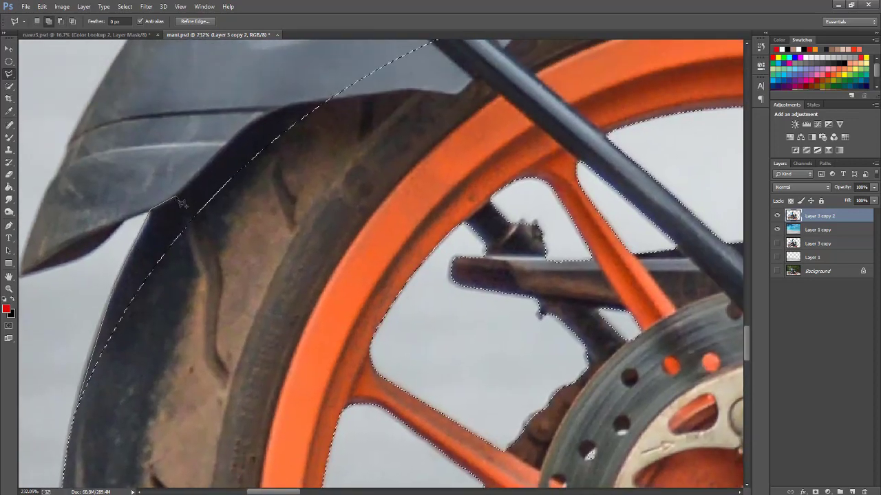
left_click_drag(215, 167, 331, 106)
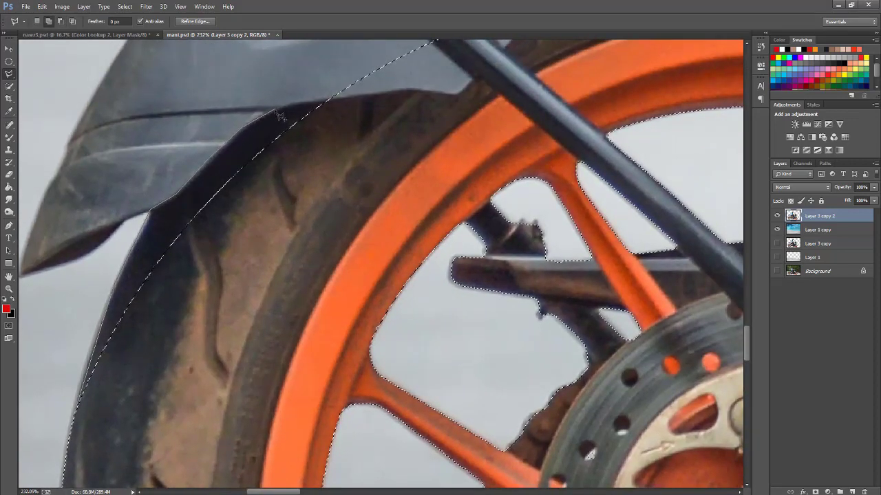
left_click_drag(370, 98, 457, 98)
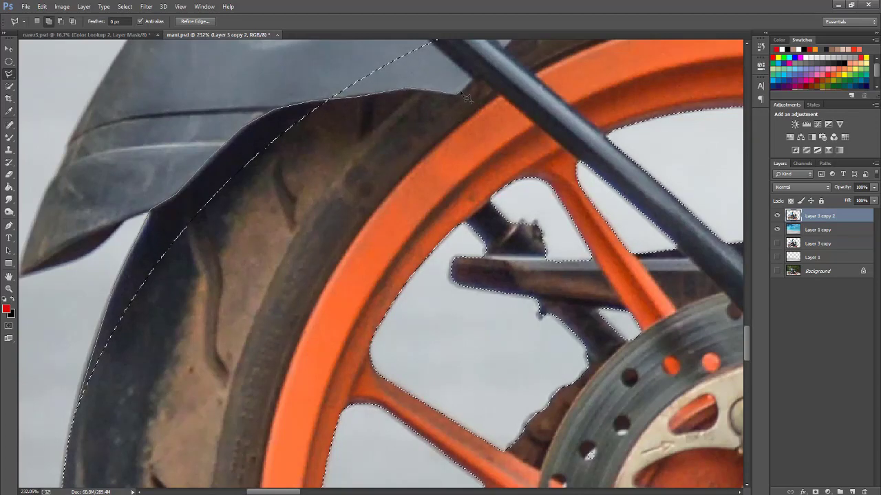
left_click(521, 109)
left_click(564, 256)
left_click(491, 371)
mouse_move(439, 278)
left_mouse_down()
mouse_move(599, 171)
mouse_move(318, 287)
left_mouse_up()
key("Return")
Step: Deselect and trace the fender and tyre top with an edge-following lasso
left_click(12, 82)
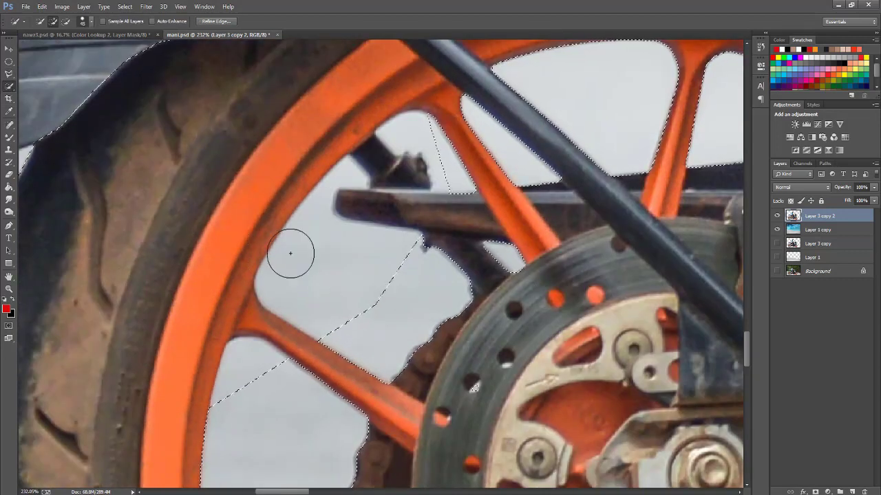
scroll(344, 305, "down", 3)
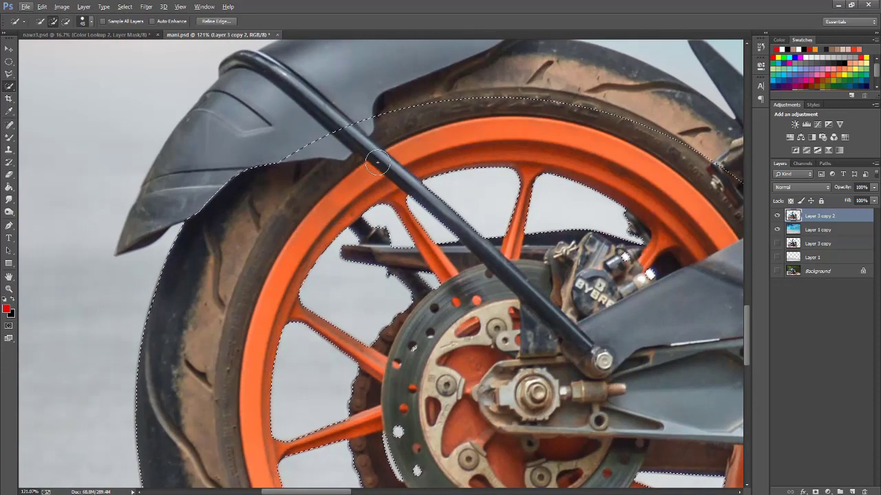
key("ctrl+d")
key("l")
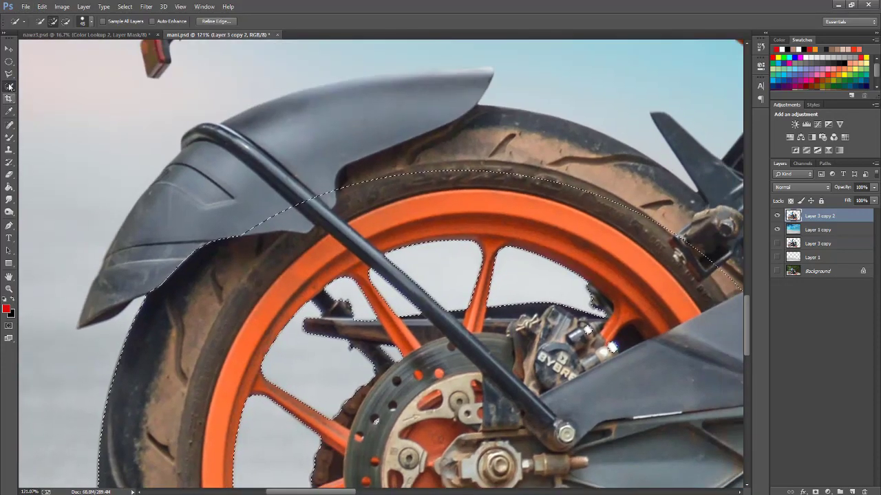
scroll(253, 254, "up", 5)
left_click(251, 249)
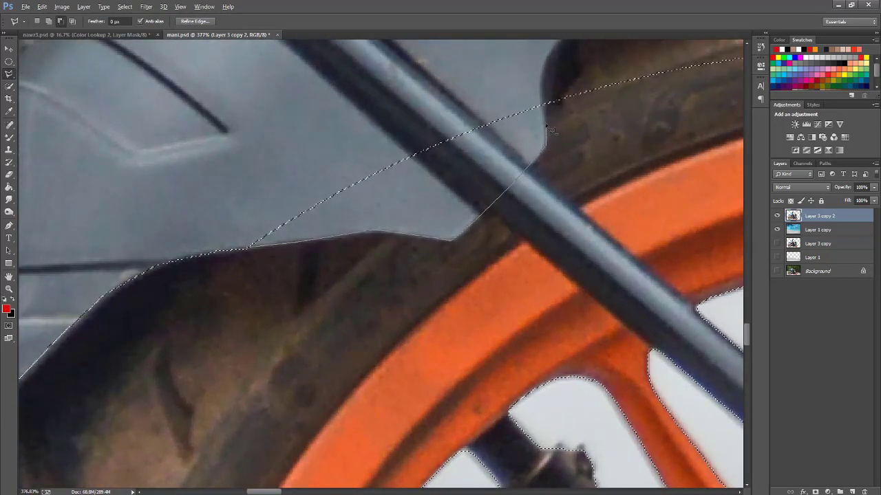
mouse_move(197, 114)
left_mouse_down()
mouse_move(214, 253)
mouse_move(183, 249)
left_mouse_up()
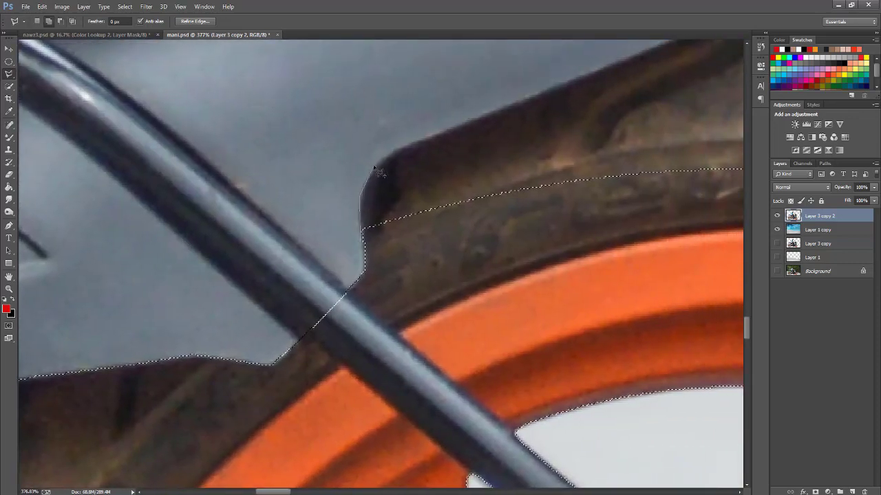
left_click_drag(378, 172, 126, 267)
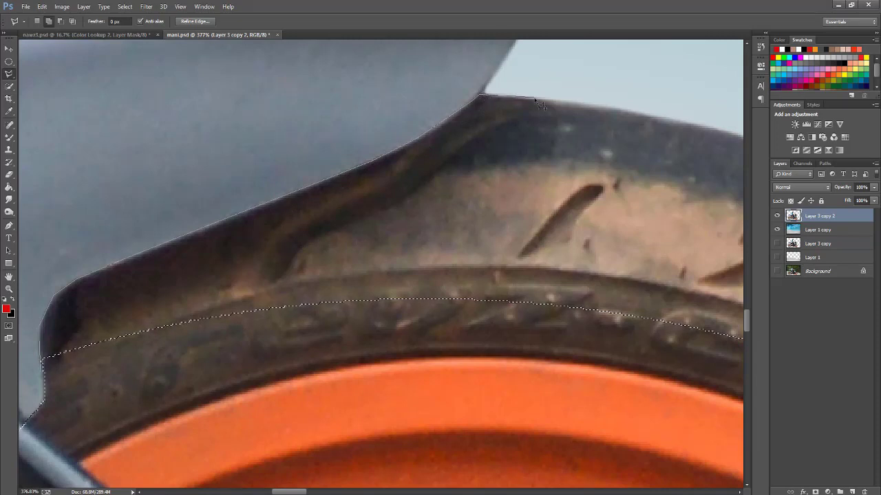
left_click_drag(541, 105, 338, 117)
left_click_drag(456, 89, 247, 159)
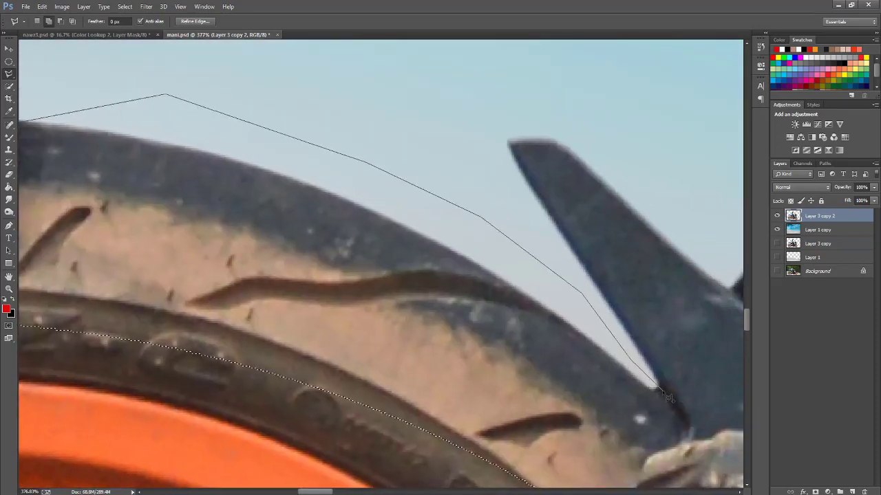
left_click_drag(659, 394, 560, 325)
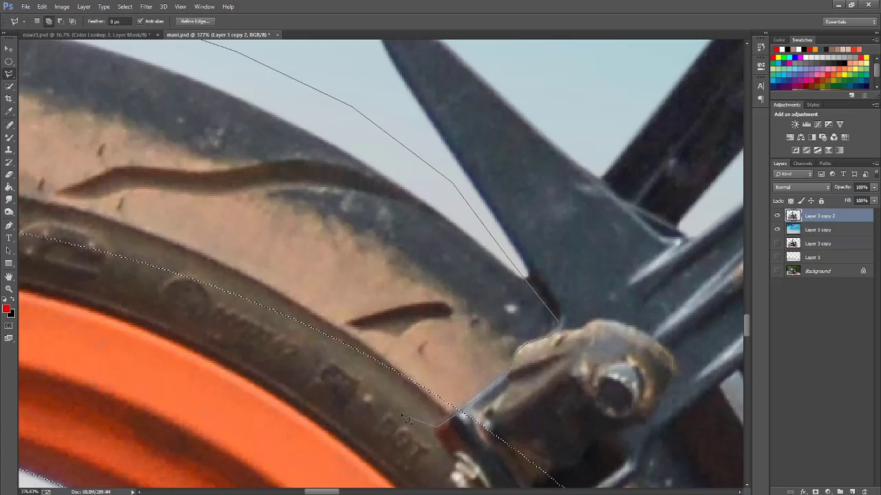
scroll(122, 295, "down", 2)
scroll(419, 310, "down", 1)
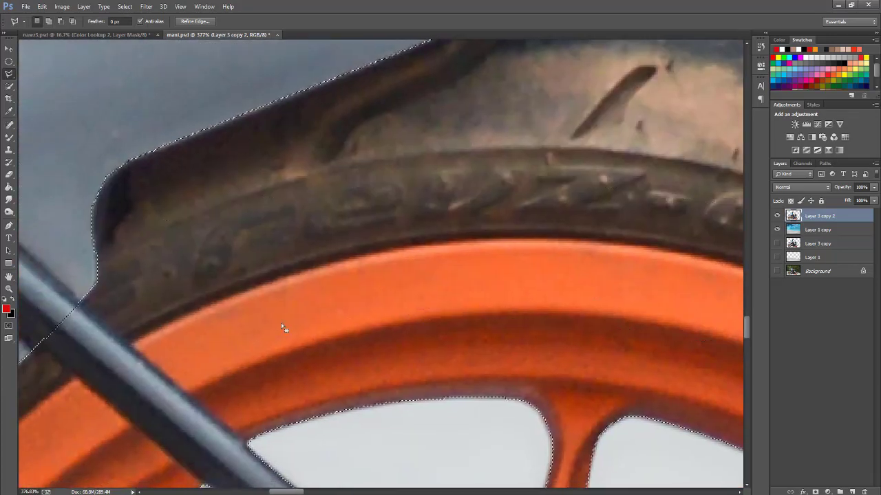
scroll(284, 324, "down", 2)
scroll(593, 364, "up", 3)
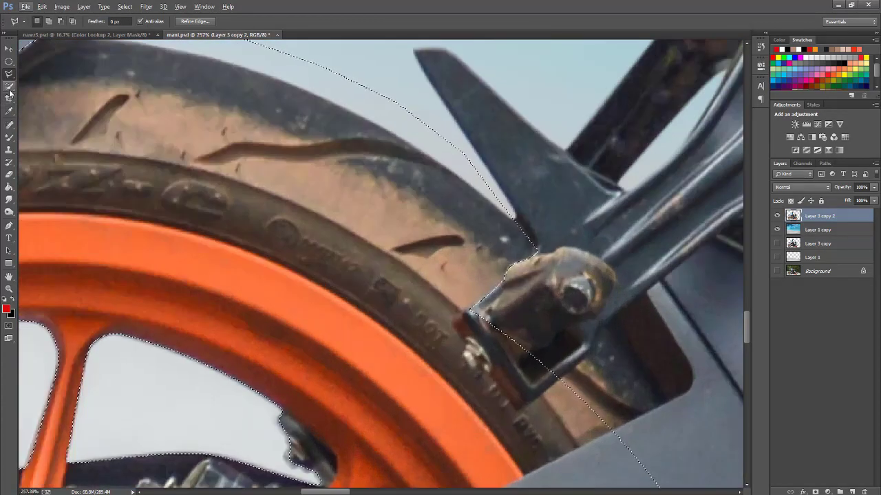
Step: Outline the bracket edge with the Polygonal Lasso and close it to add the bracket
key("w")
key("l")
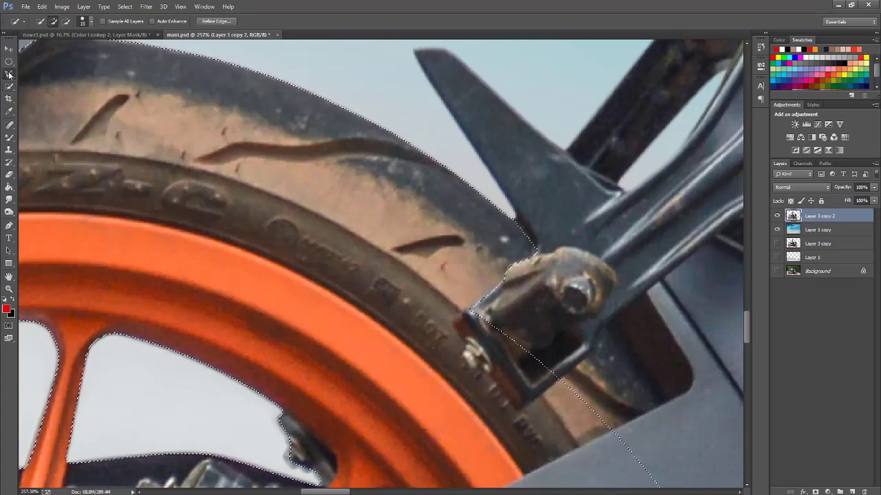
scroll(486, 309, "up", 1)
scroll(485, 310, "up", 1)
left_click(529, 264)
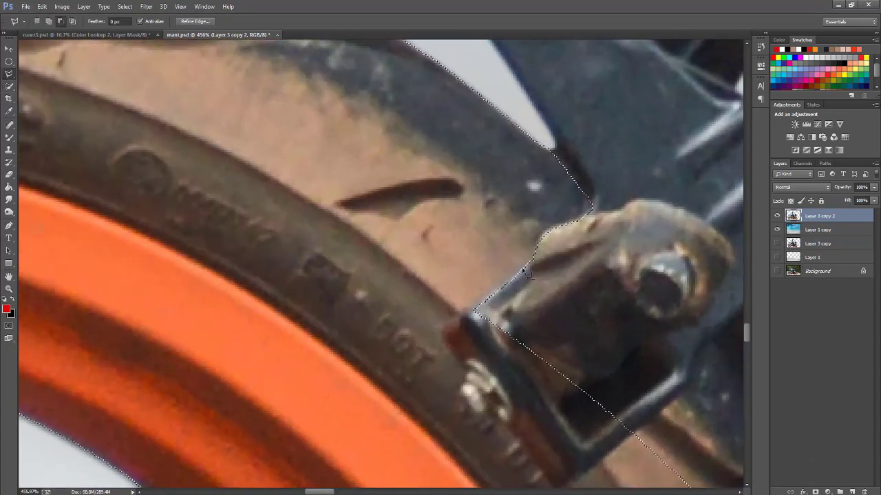
left_click(467, 369)
left_click(461, 393)
left_click(476, 413)
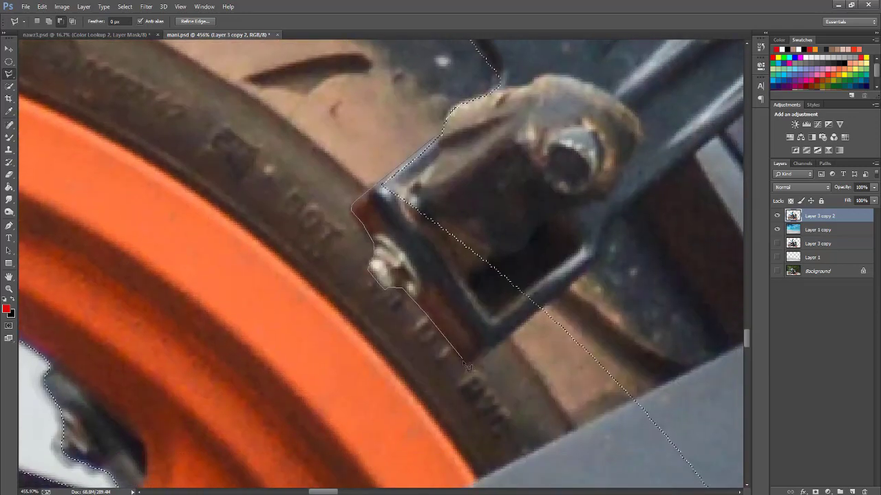
left_click(468, 361)
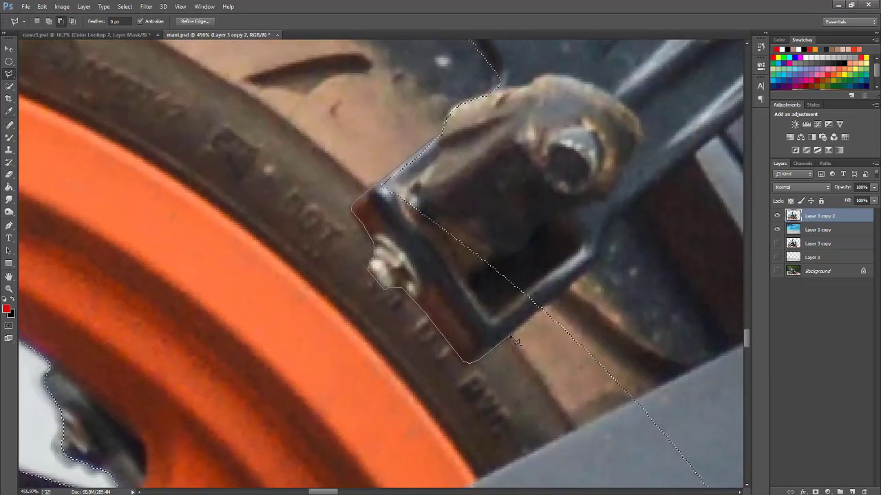
left_click(539, 307)
Step: Start a new Polygonal Lasso outline at the bracket corner along its lower edge
left_click_drag(559, 204, 427, 206)
scroll(426, 234, "down", 2)
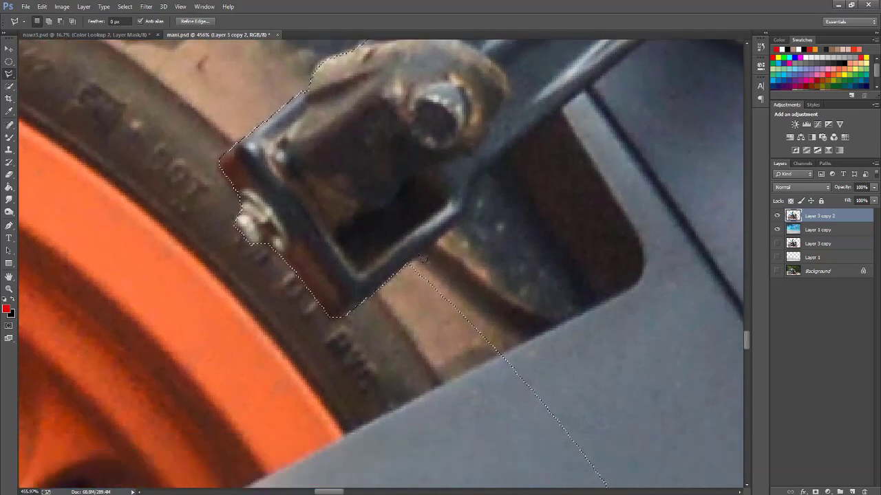
left_click(407, 264)
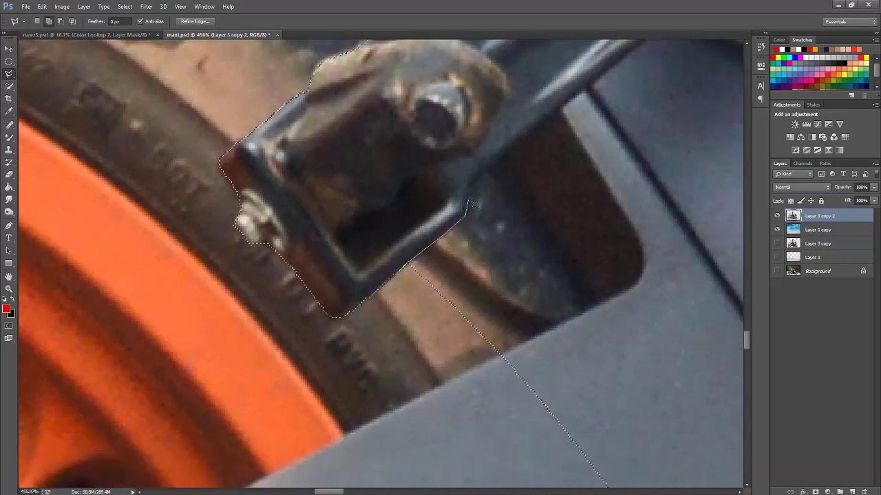
left_click(602, 305)
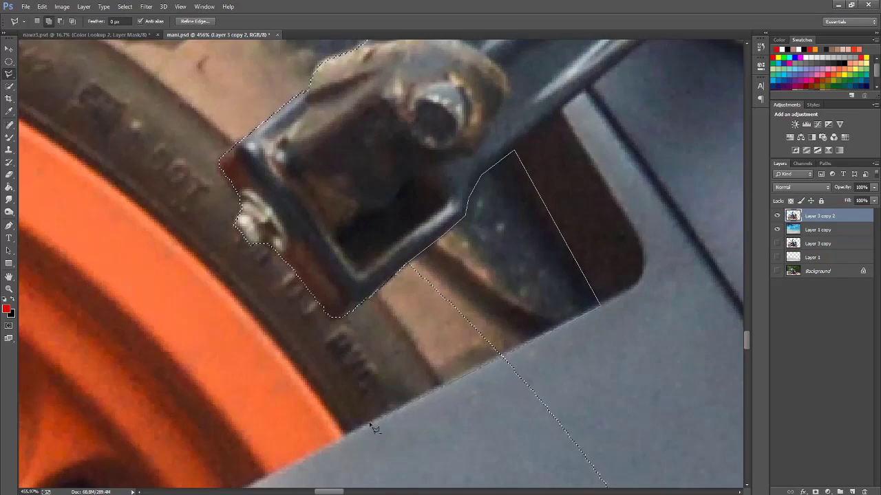
scroll(366, 393, "down", 5)
scroll(385, 357, "down", 2)
Step: Trace the top and left edges of the brake caliper with outline points
scroll(440, 296, "up", 1)
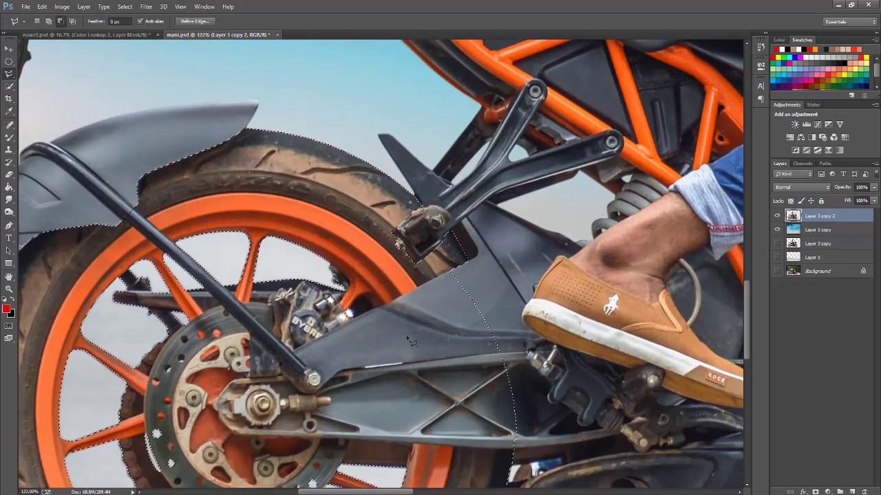
scroll(472, 262, "up", 4)
left_click_drag(472, 263, 634, 231)
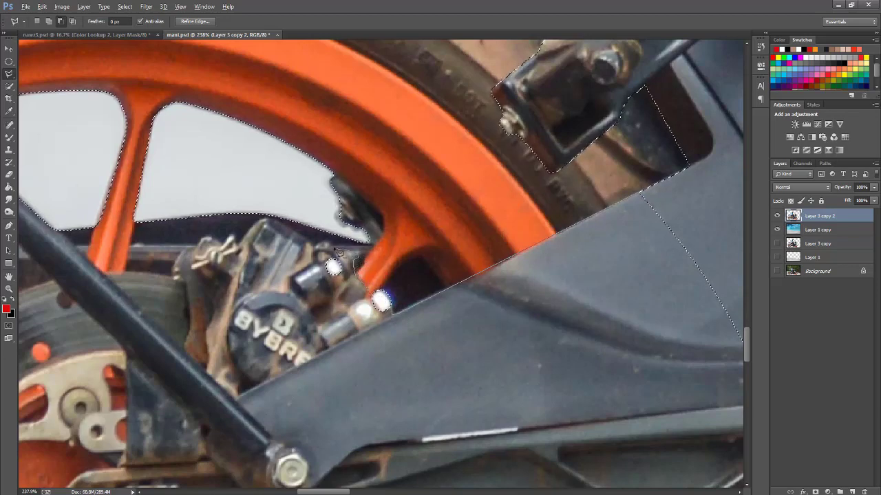
left_click(352, 252)
left_click(300, 235)
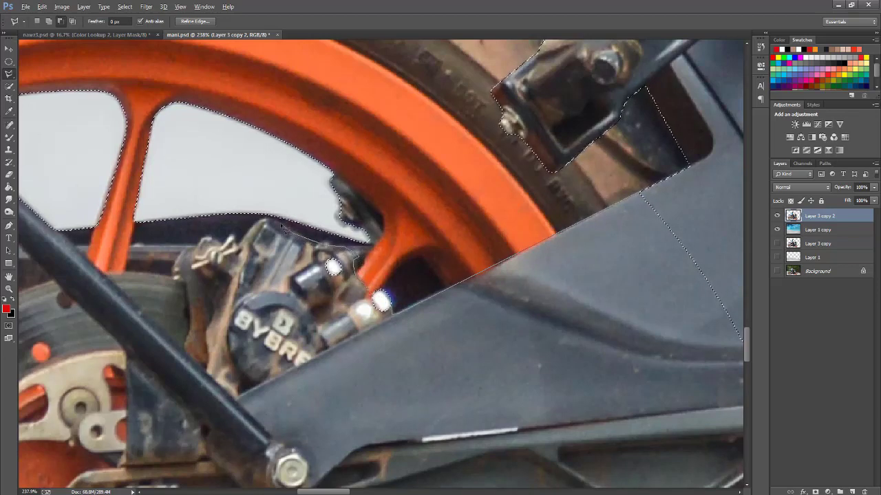
left_click(267, 220)
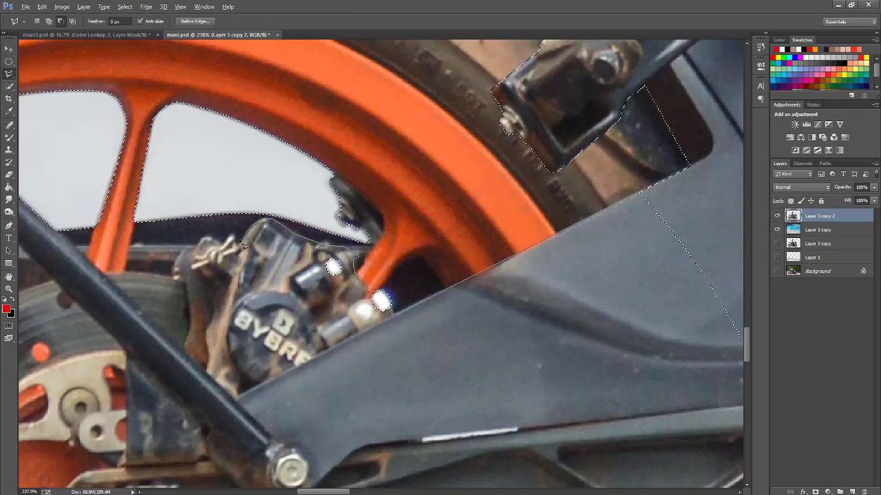
left_click(205, 240)
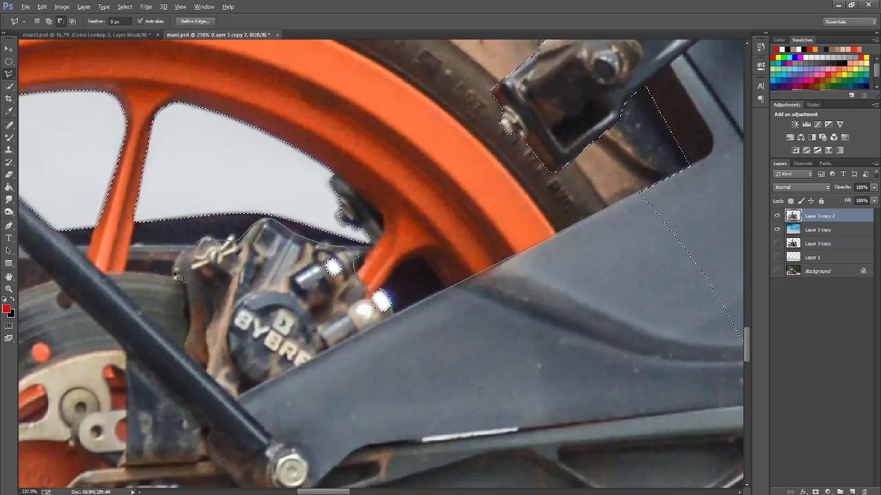
left_click(175, 276)
Step: Continue the outline below the caliper around the bolt bracket
left_click_drag(191, 336, 230, 290)
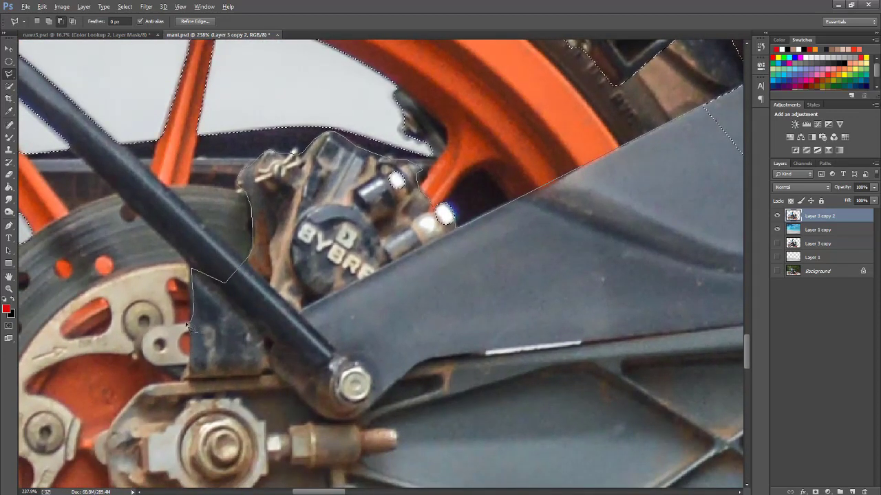
left_click(193, 322)
left_click(147, 341)
left_click(145, 358)
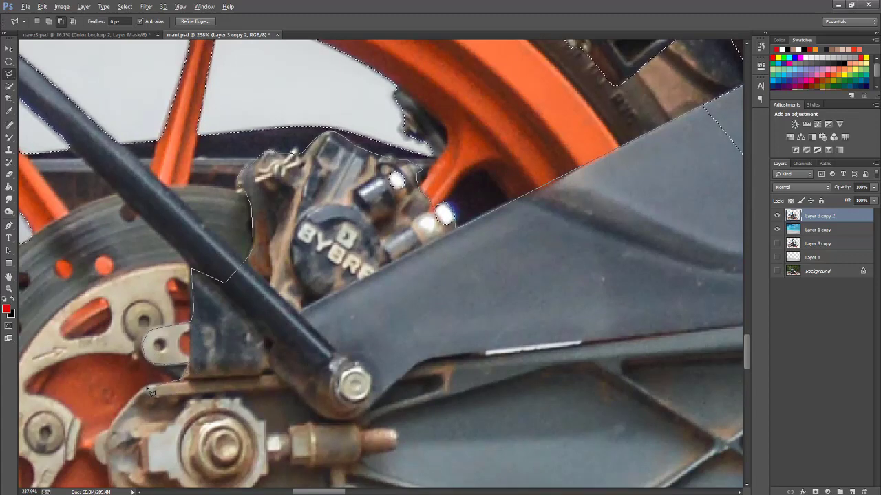
left_click_drag(158, 390, 244, 174)
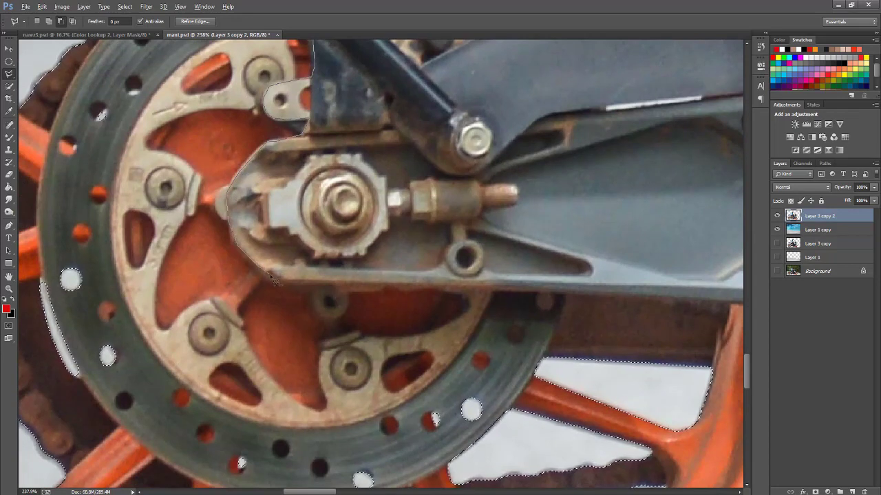
Step: Extend the outline along the swingarm's lower edge toward the brake rod
left_click_drag(569, 289, 329, 276)
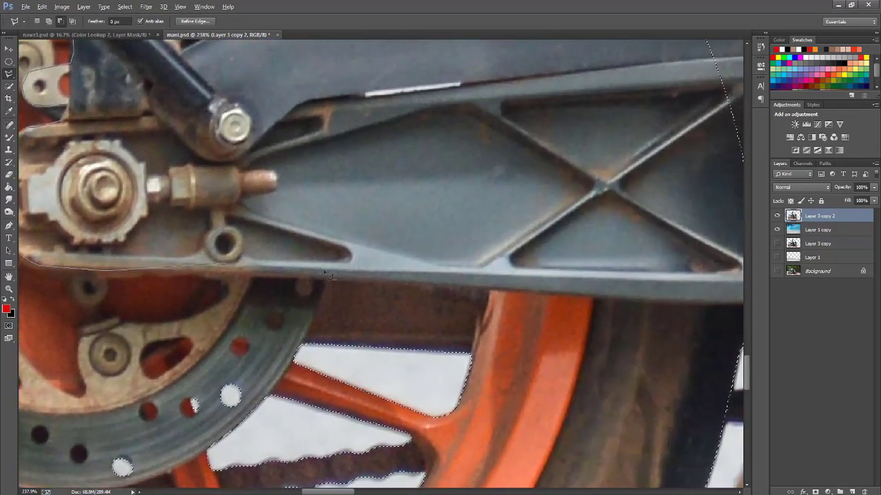
left_click(395, 280)
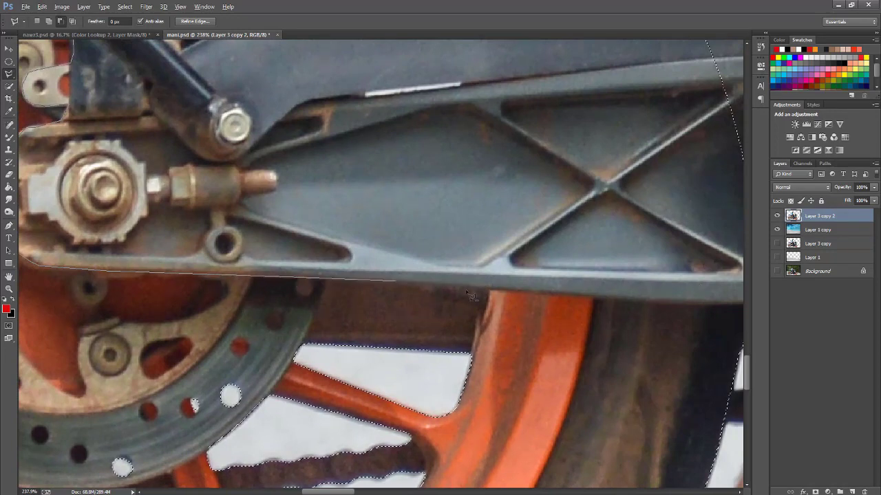
left_click(610, 292)
left_click_drag(634, 298, 297, 248)
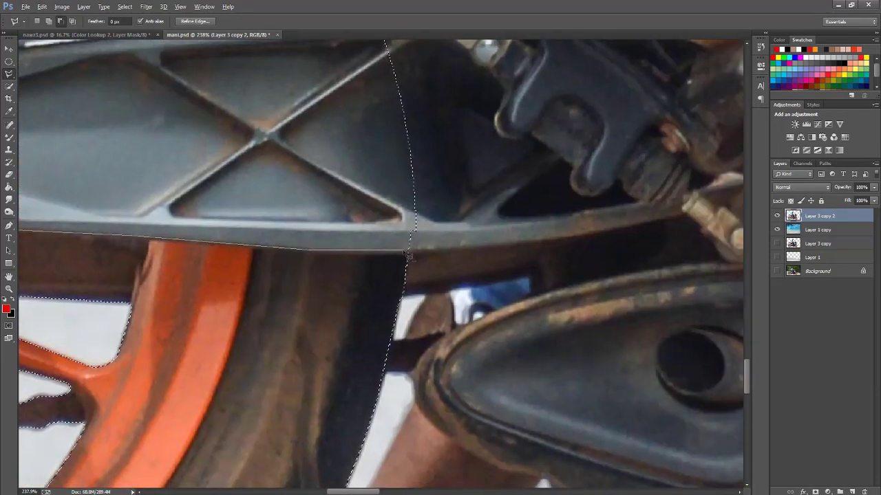
scroll(514, 198, "up", 1)
scroll(541, 198, "up", 3)
scroll(530, 172, "up", 2)
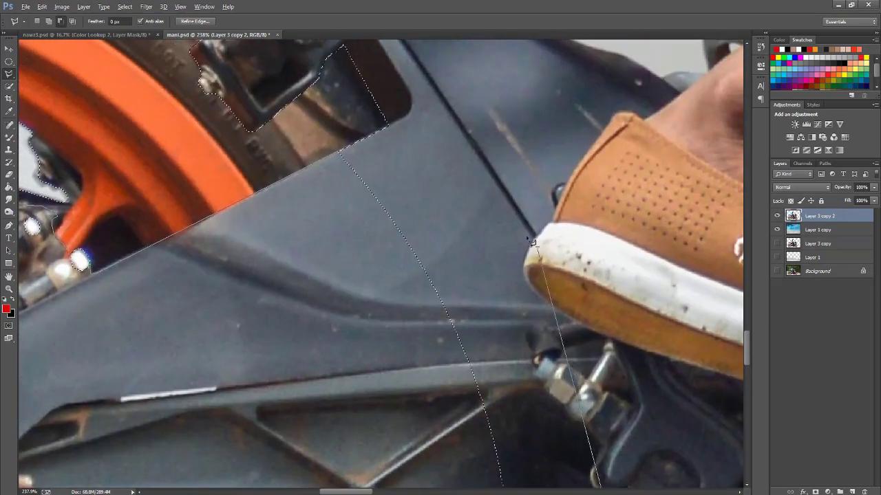
scroll(513, 148, "down", 5)
scroll(219, 215, "up", 2)
scroll(219, 215, "up", 2)
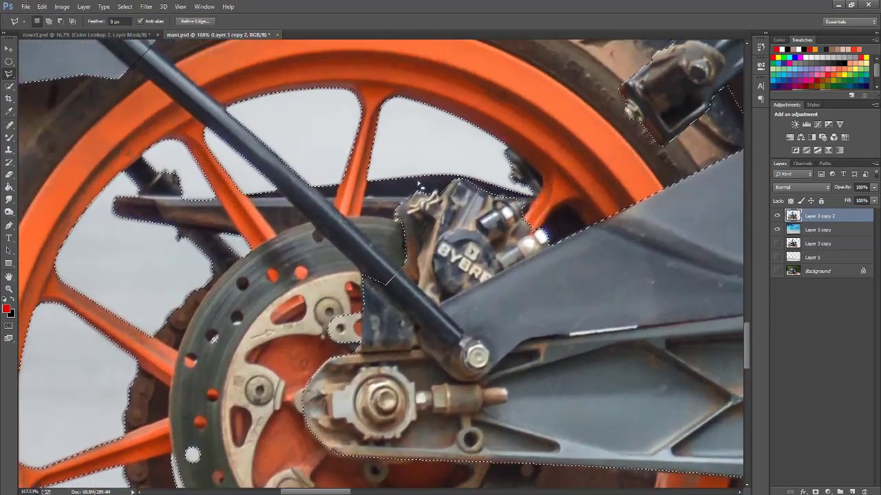
scroll(219, 215, "down", 4)
scroll(320, 206, "down", 1)
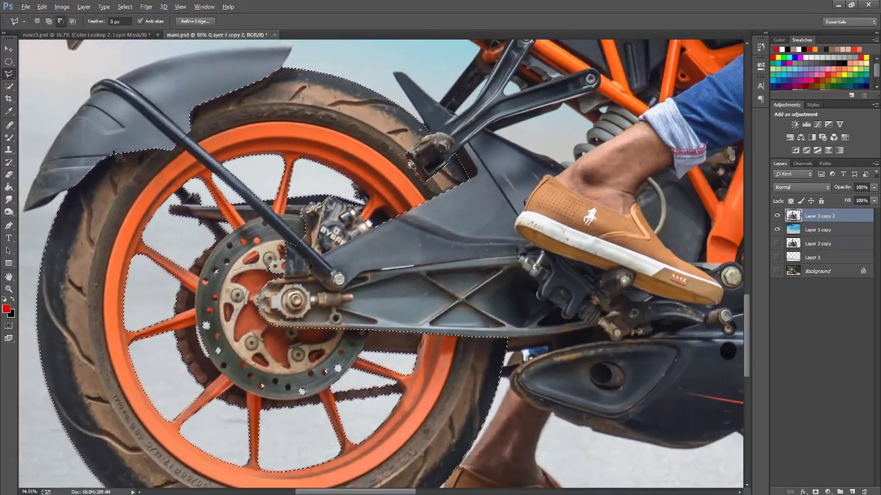
scroll(320, 207, "up", 5)
scroll(210, 132, "up", 1)
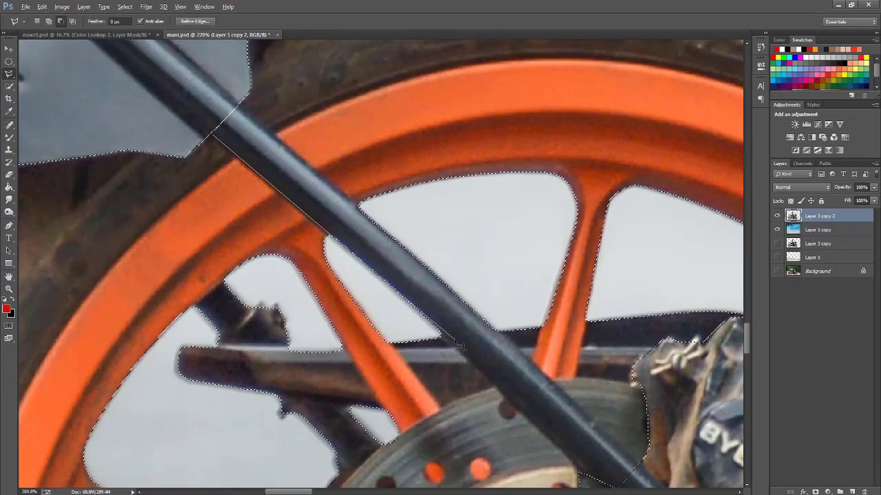
left_click_drag(580, 470, 444, 339)
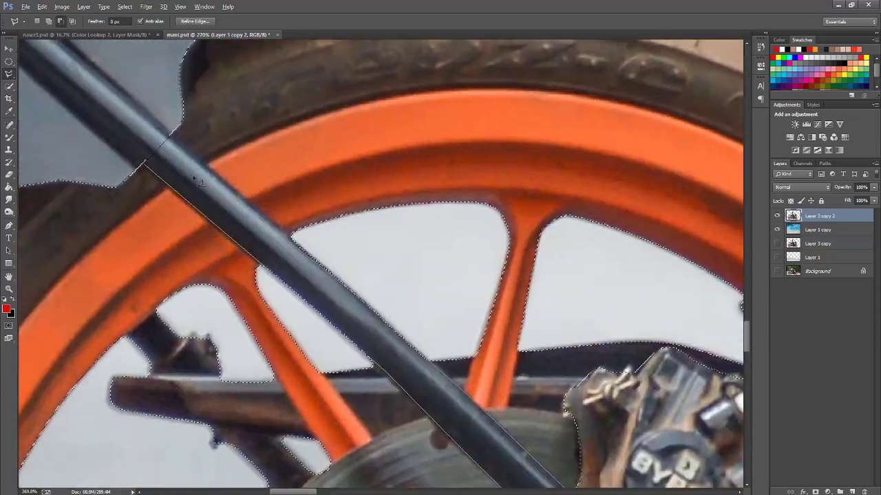
Step: Fit the image on screen and preview the wheel selection in Refine Edge on black
key("ctrl+0")
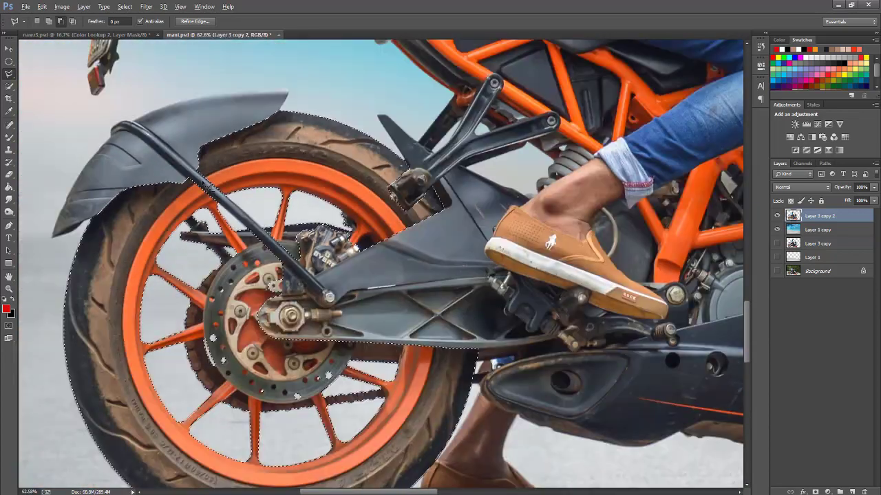
key("ctrl+alt+r")
key("b")
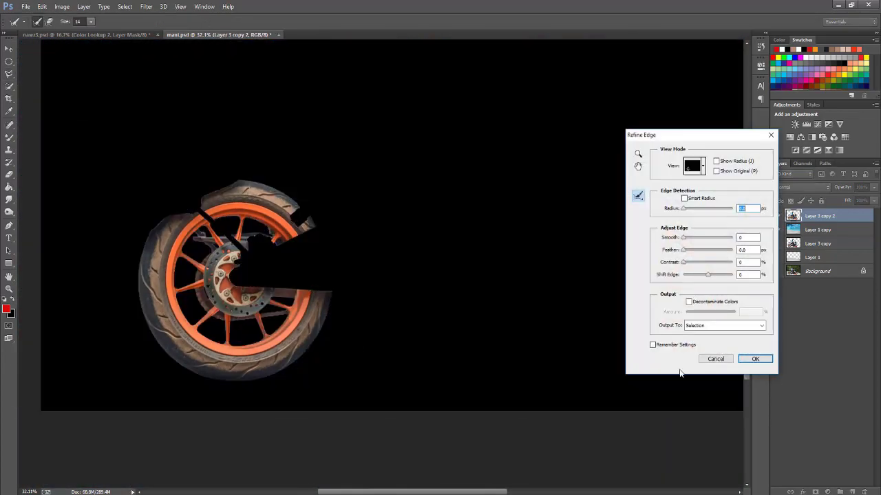
left_click(716, 357)
Step: Apply a Spin Radial Blur to the rear wheel, deselect, and compare with the original
left_click(146, 6)
mouse_move(150, 112)
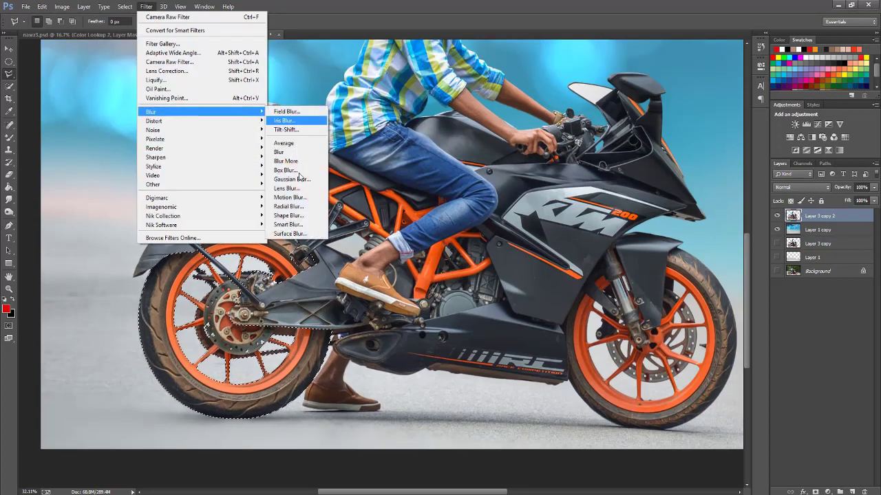
left_click(295, 214)
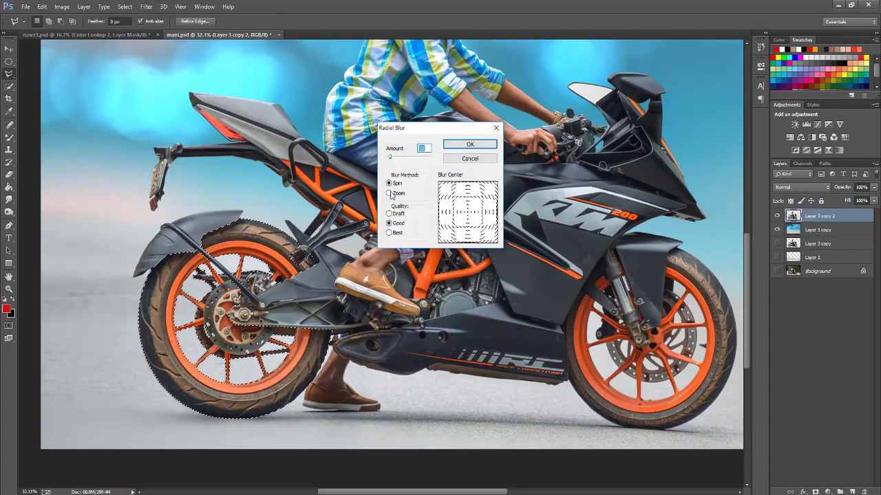
key("Return")
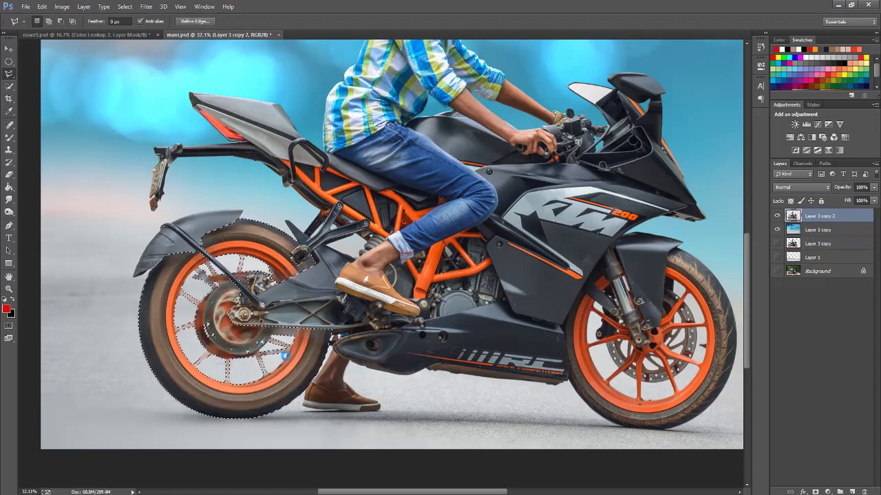
key("ctrl+d")
scroll(285, 355, "down", 1)
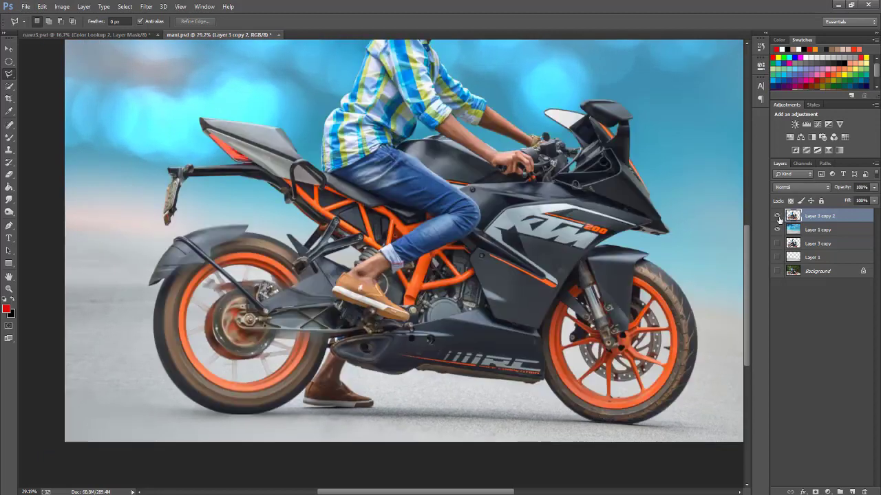
left_click(778, 216)
left_click(778, 216)
scroll(178, 313, "up", 5)
left_click(819, 230)
Step: Reselect the wheel selection and set the Polygonal Lasso to add to it
key("j")
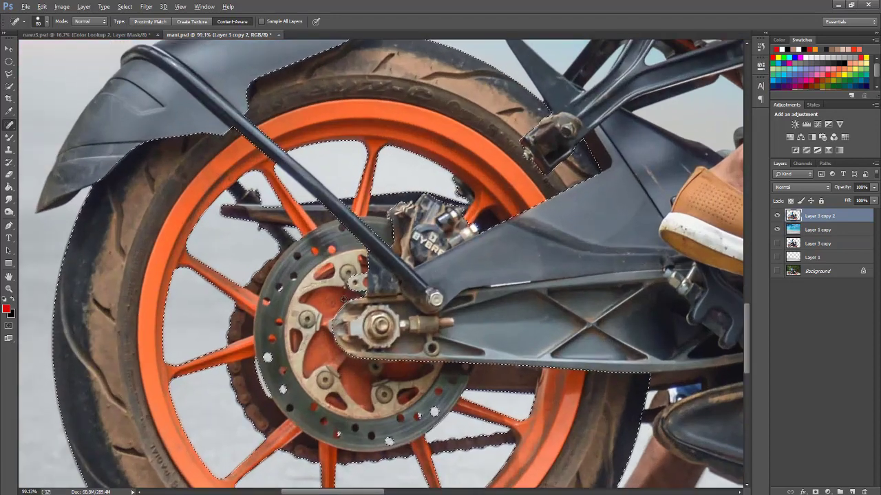
key("l")
key("ctrl+d")
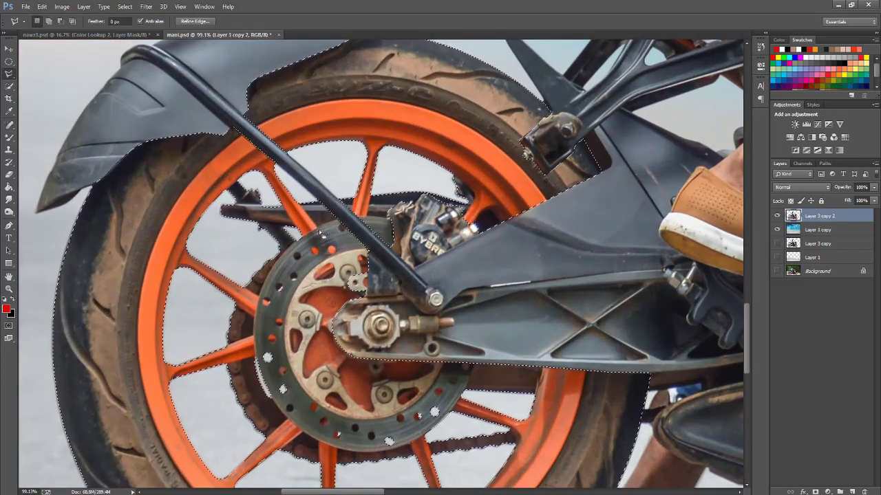
key("ctrl+shift+d")
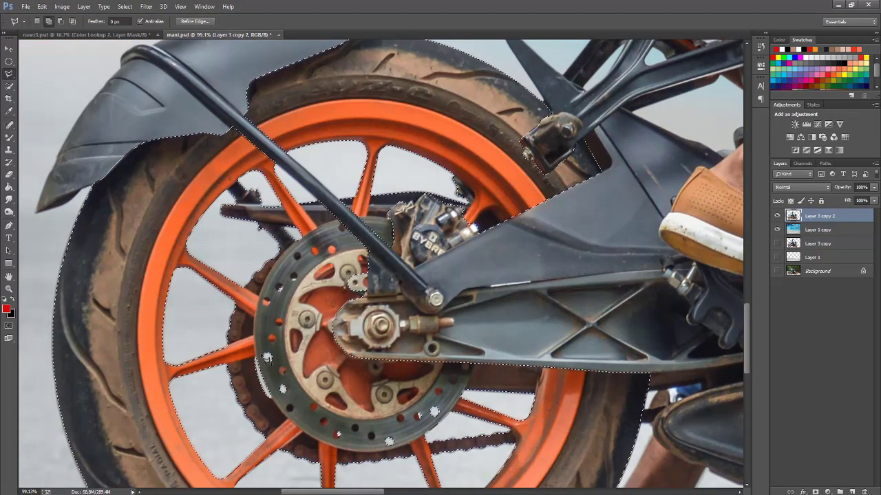
key("shift")
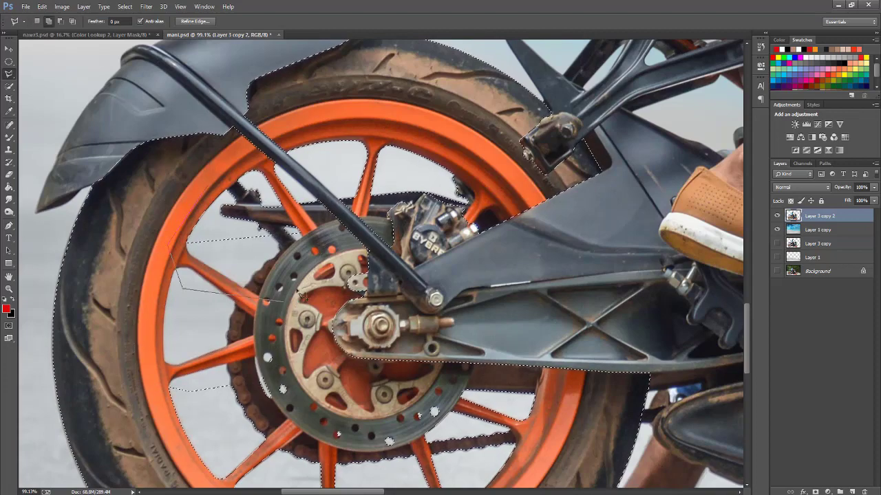
Step: Place a selection corner at the caliper top and survey the swingarm and lower tyre
scroll(256, 198, "up", 5)
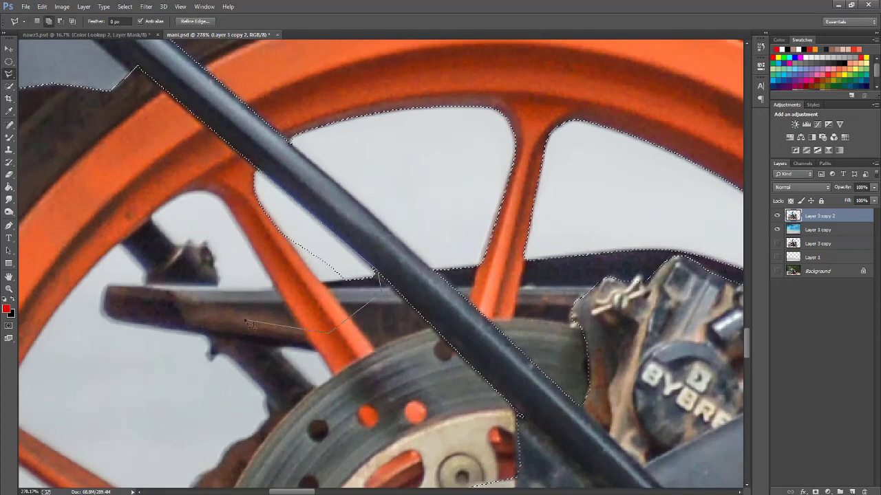
scroll(416, 300, "up", 2)
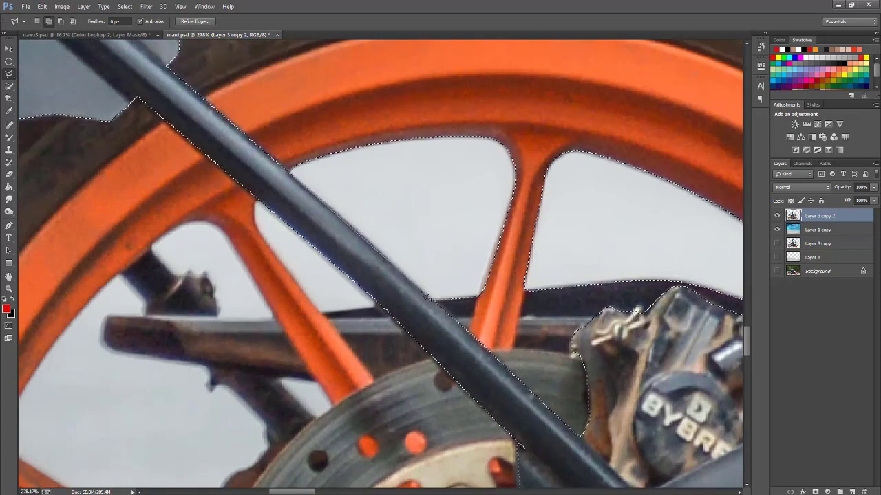
scroll(455, 287, "right", 4)
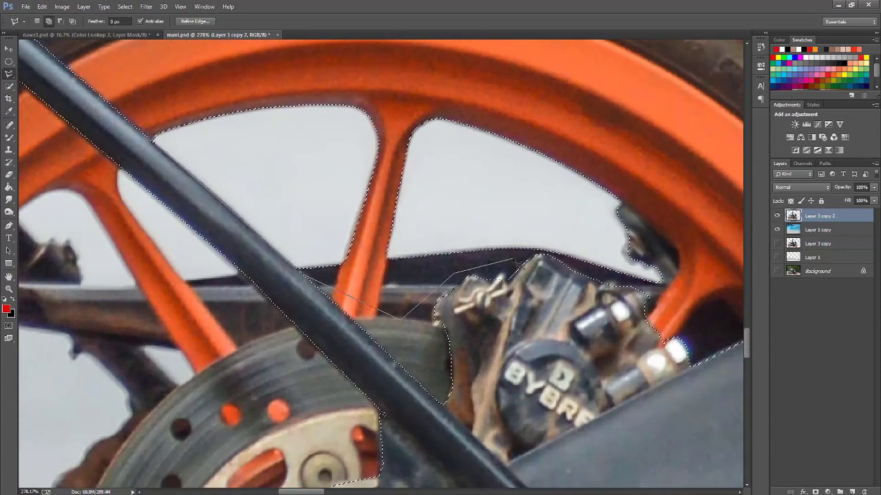
left_click(541, 257)
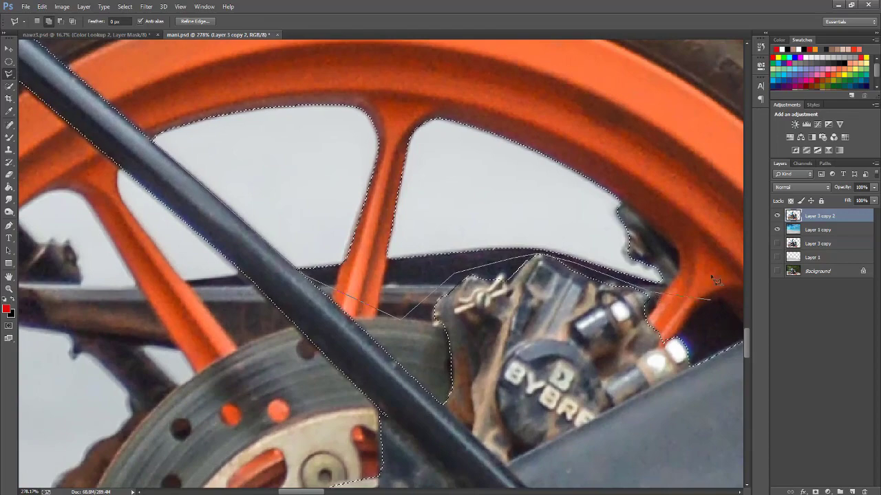
scroll(418, 66, "down", 1)
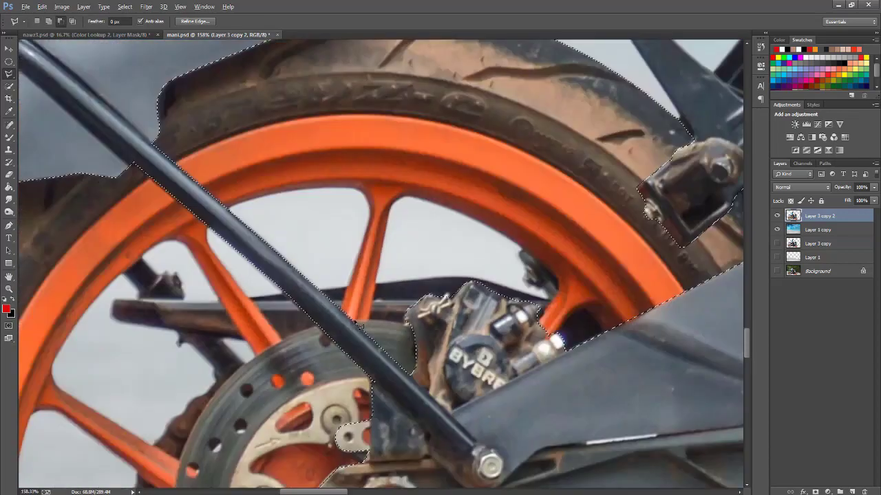
scroll(464, 369, "down", 3)
scroll(464, 370, "down", 2)
scroll(265, 162, "up", 1)
scroll(265, 162, "up", 2)
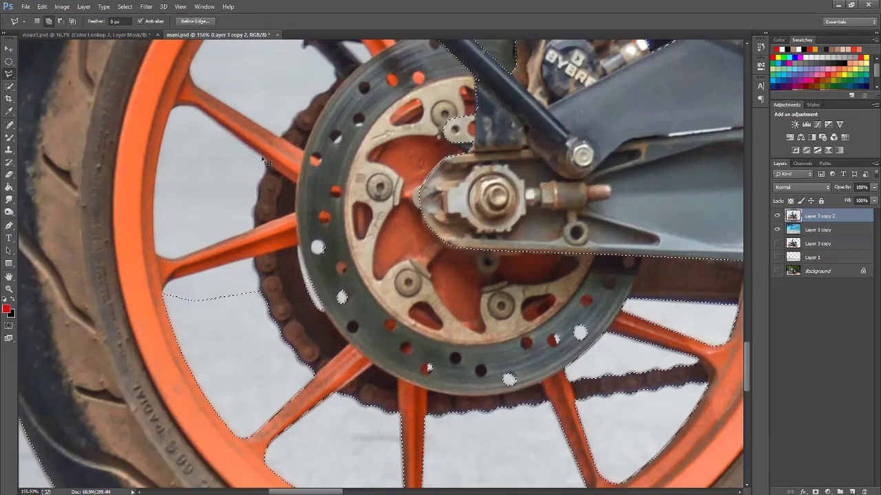
left_click_drag(415, 245, 171, 207)
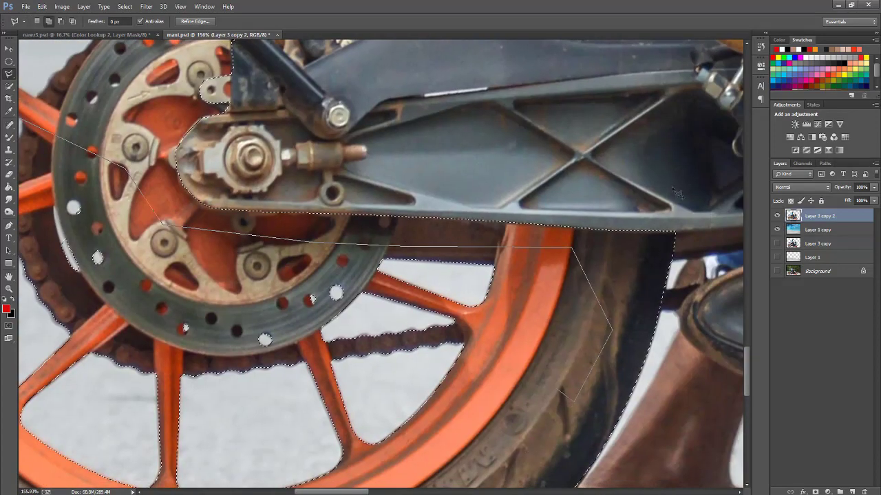
left_click_drag(557, 410, 549, 365)
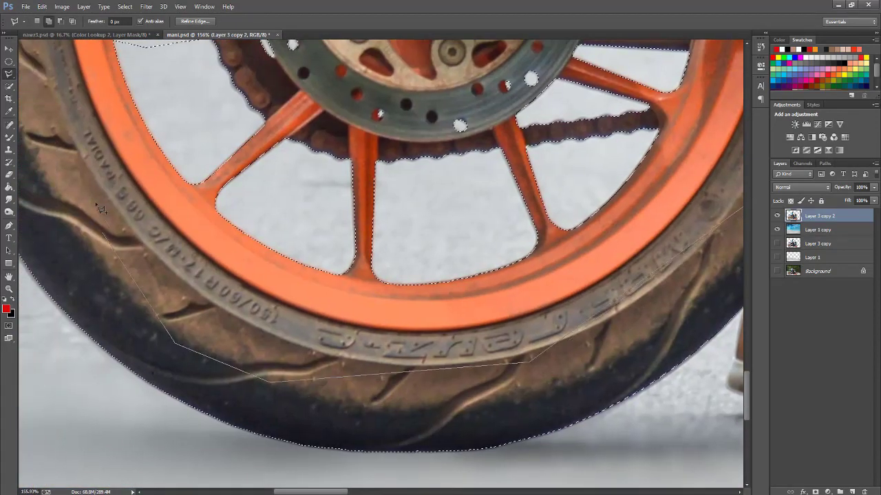
scroll(172, 199, "down", 3)
scroll(241, 186, "down", 3)
scroll(273, 204, "down", 1)
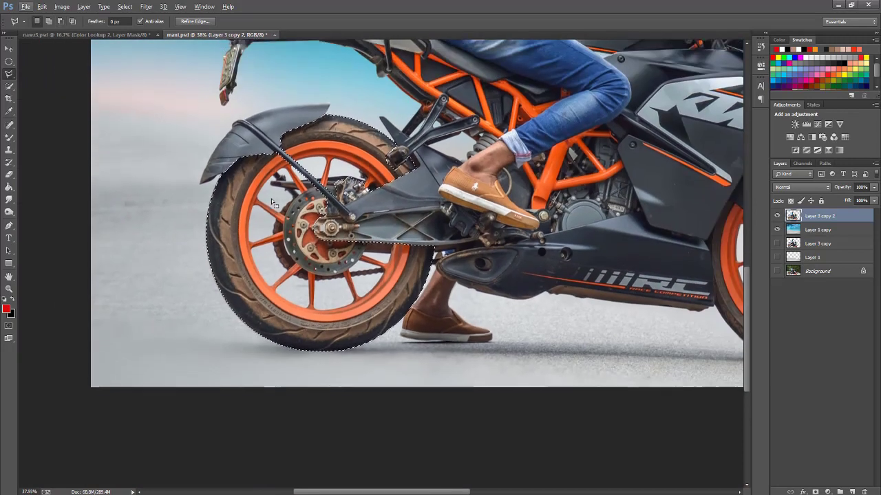
Step: Reapply the last Radial Blur filter to the selected rear wheel
left_click(146, 6)
left_click(184, 16)
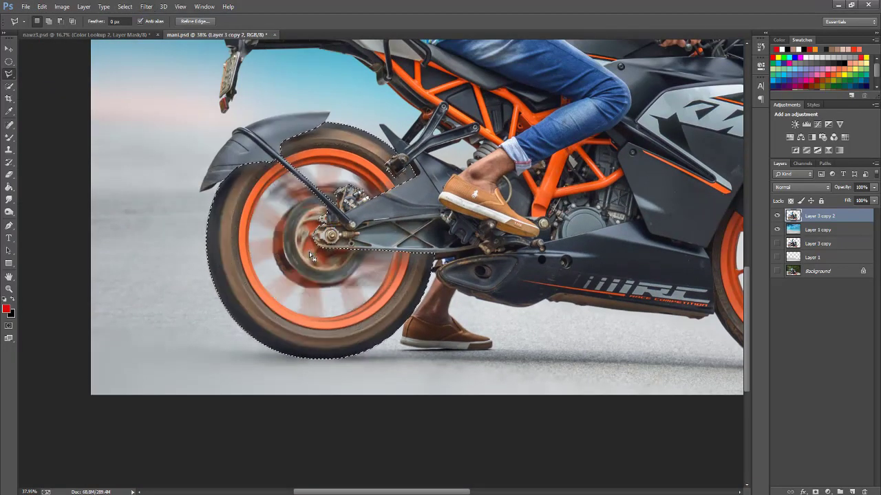
scroll(338, 253, "down", 1)
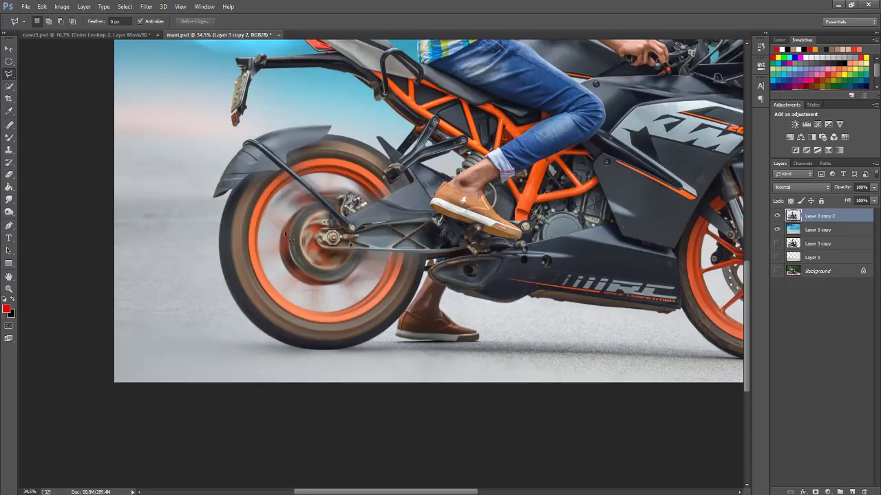
scroll(273, 230, "up", 10)
Step: Heal away streaks on the upper and left side of the blurred wheel with the Spot Healing Brush
key("j")
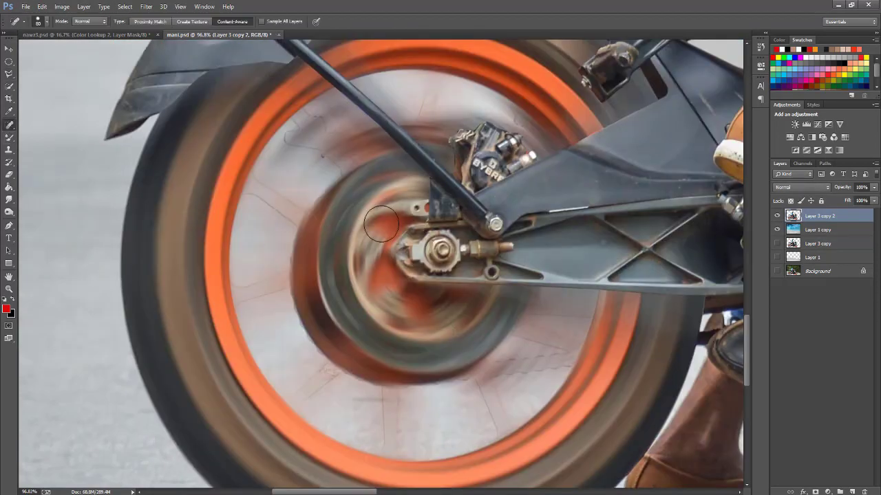
key("alt+bracketleft")
left_click_drag(285, 206, 256, 177)
left_click_drag(339, 152, 296, 124)
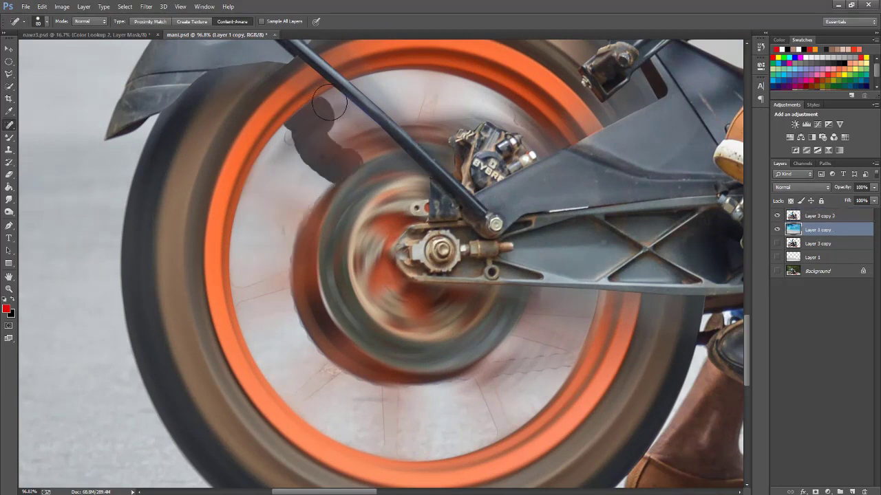
left_click_drag(313, 201, 244, 293)
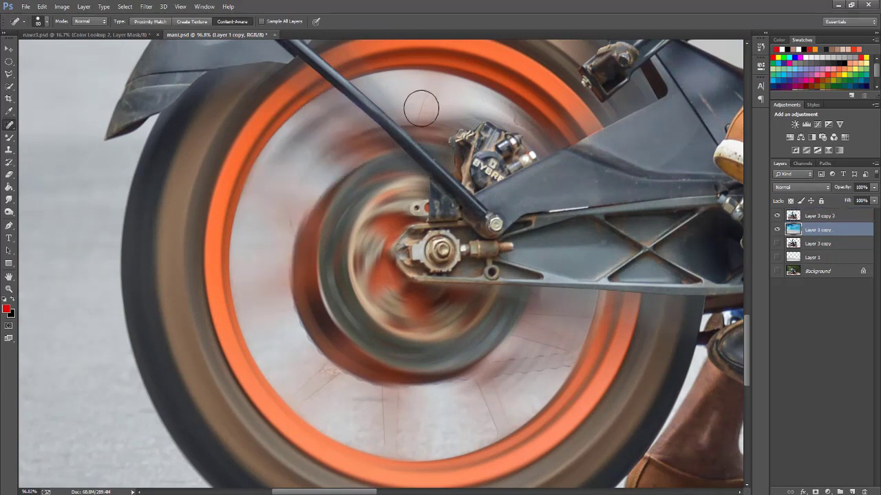
Step: Heal the vertical mark and faint dashes on the lower wheel and disc edge
scroll(279, 229, "down", 3)
left_click_drag(299, 305, 313, 344)
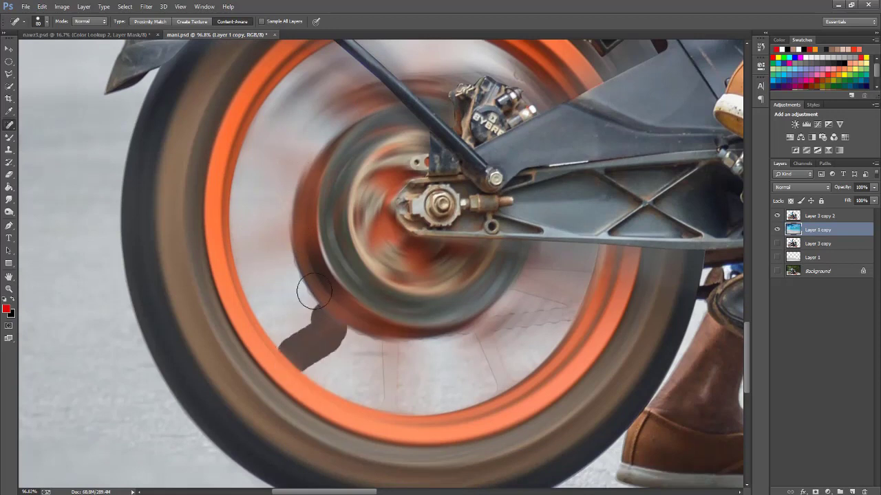
mouse_move(301, 236)
left_mouse_down()
mouse_move(342, 342)
mouse_move(389, 413)
left_mouse_up()
mouse_move(385, 348)
left_mouse_down()
mouse_move(448, 346)
mouse_move(479, 324)
left_mouse_up()
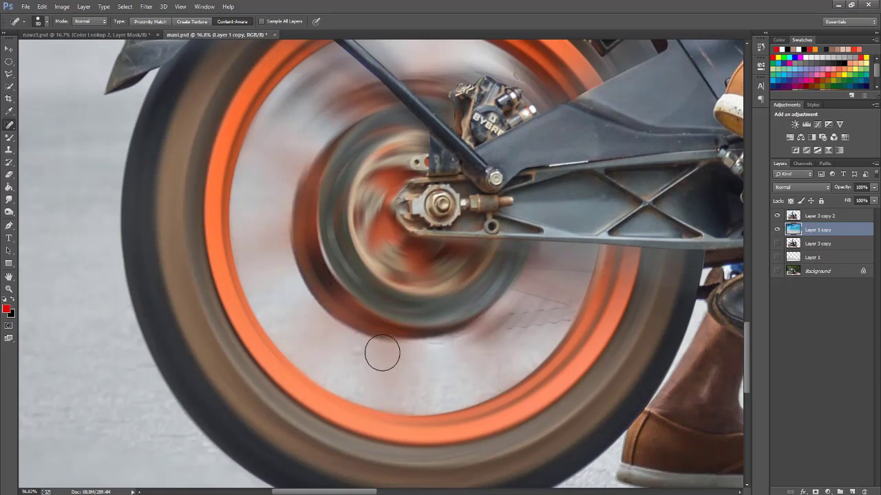
left_click_drag(409, 339, 549, 317)
left_click(540, 317)
Step: Zoom back out, return to the Move tool, and bring up the stock-image folder
scroll(591, 255, "up", 3)
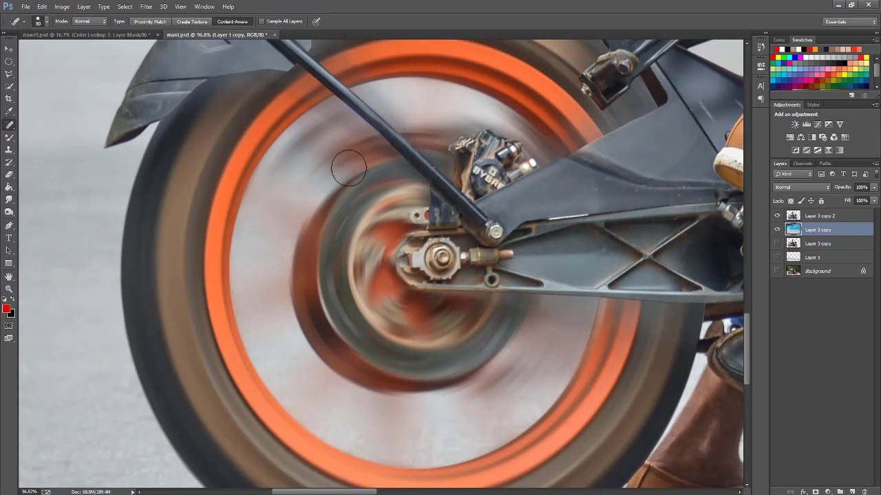
scroll(330, 225, "down", 10)
scroll(319, 234, "up", 10)
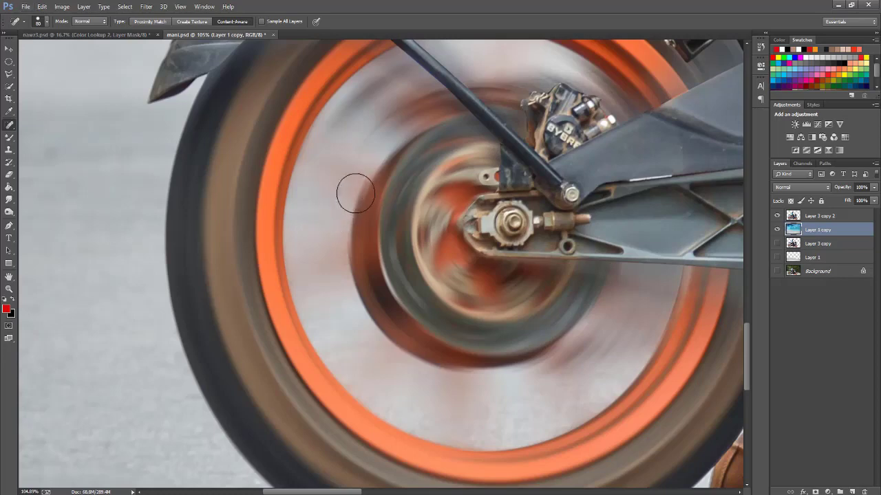
scroll(343, 367, "down", 5)
scroll(343, 367, "down", 3)
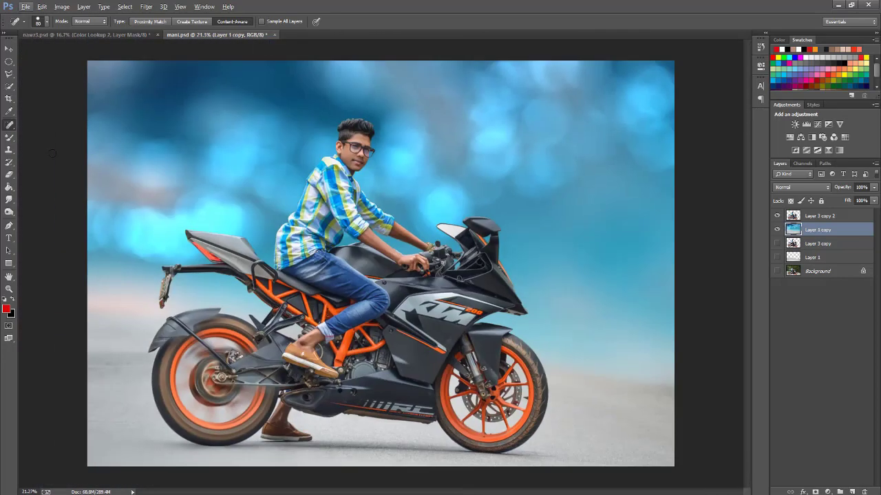
key("v")
key("alt+Tab")
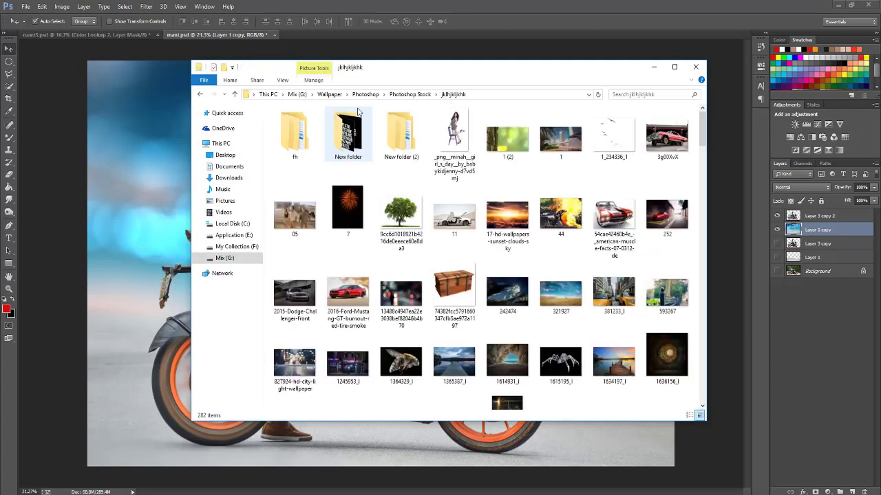
Step: Place a smoke image from the Smoke folder and set its blend mode to Divide
double_click(296, 201)
left_click_drag(403, 198, 551, 276)
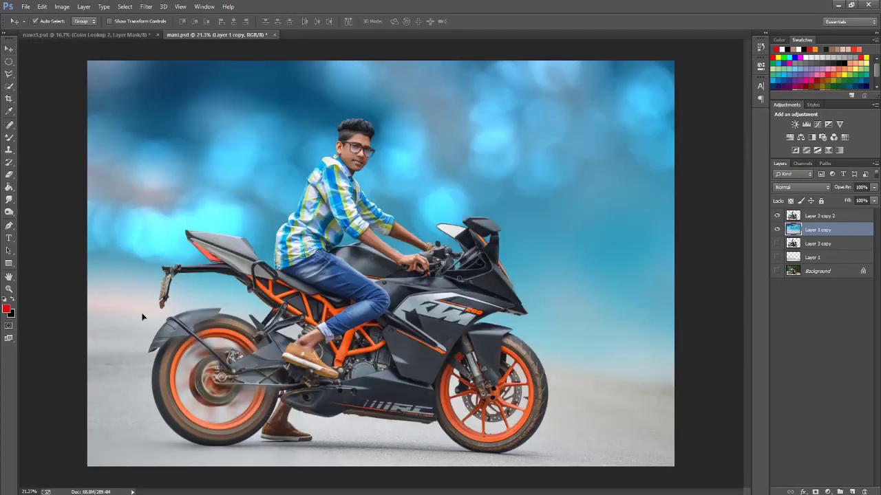
right_click(809, 234)
left_click(727, 213)
left_click(802, 187)
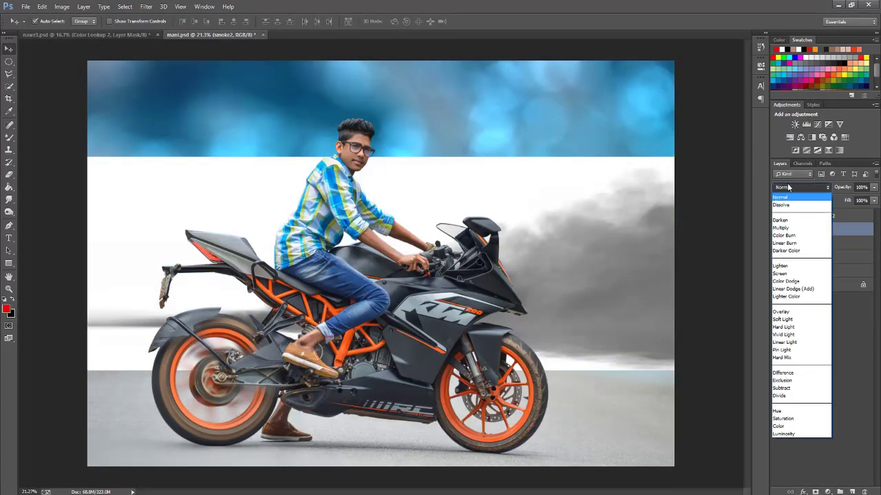
left_click(798, 367)
key("Up")
key("Up")
key("Down")
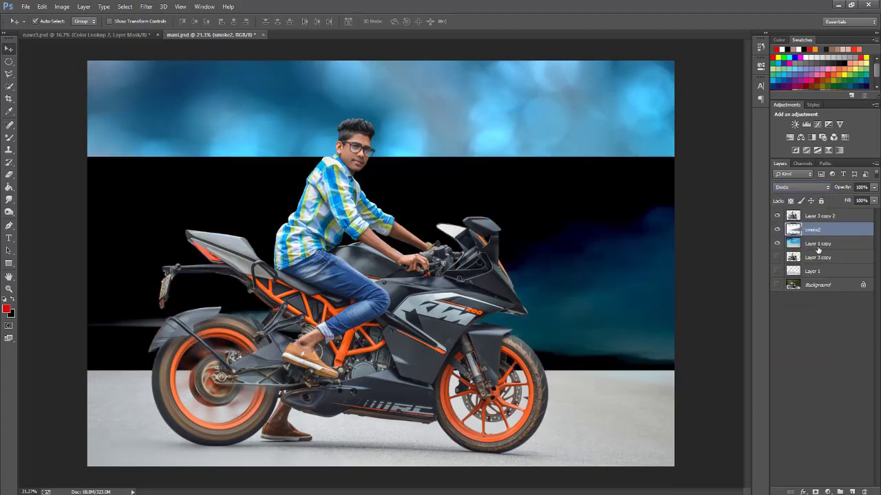
key("Down")
key("Down")
Step: Flip the smoke horizontally, shrink it into the bottom-left corner, and move it above Layer 3 copy 2
key("ctrl+t")
right_click(631, 266)
left_click(654, 407)
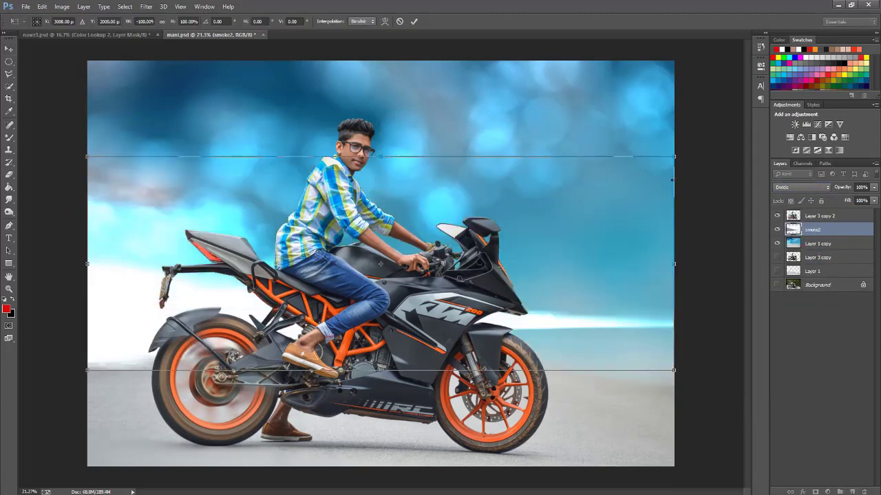
mouse_move(674, 262)
left_mouse_down()
mouse_move(359, 325)
mouse_move(240, 454)
left_mouse_up()
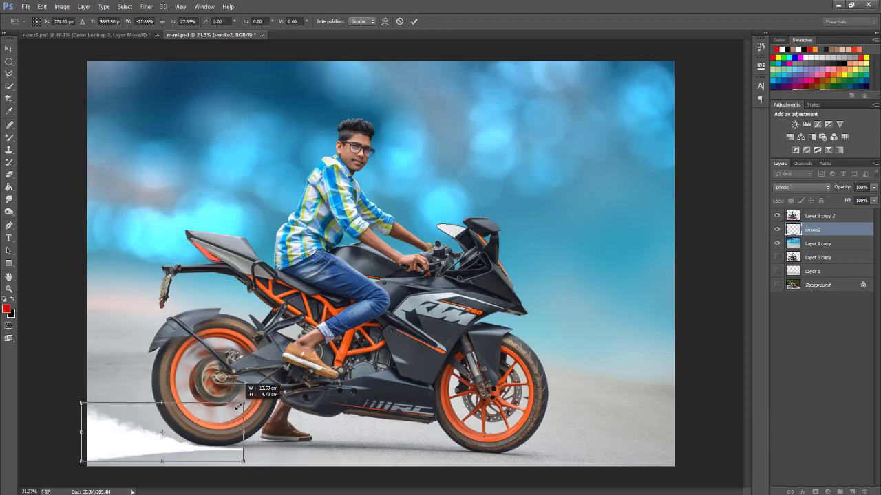
left_click_drag(206, 416, 215, 427)
key("Return")
left_click_drag(819, 216, 819, 216)
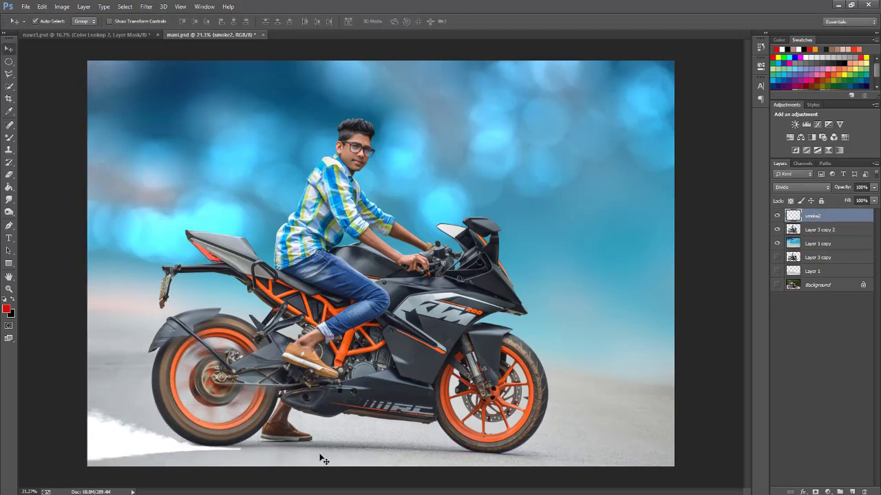
key("ctrl+t")
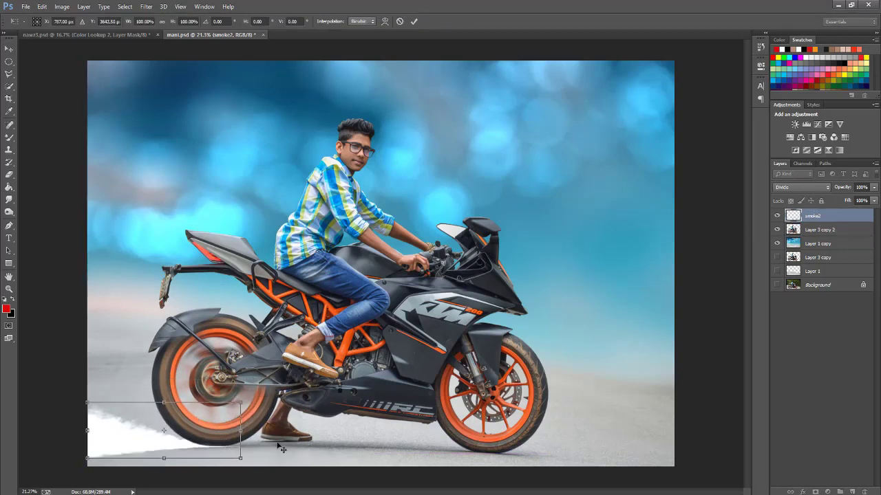
key("Return")
Step: Switch the smoke layer to Multiply blending and adjust its opacity
left_click_drag(841, 187, 823, 200)
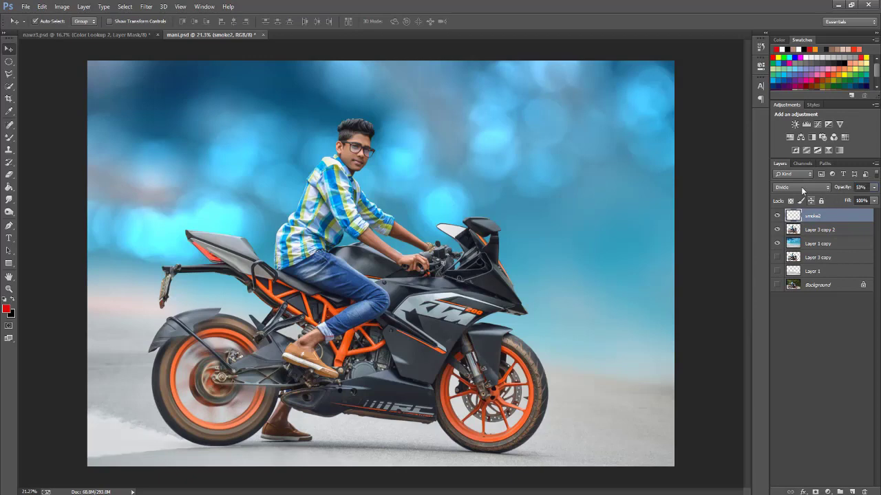
left_click(801, 187)
key("Up")
key("Up")
left_click(797, 183)
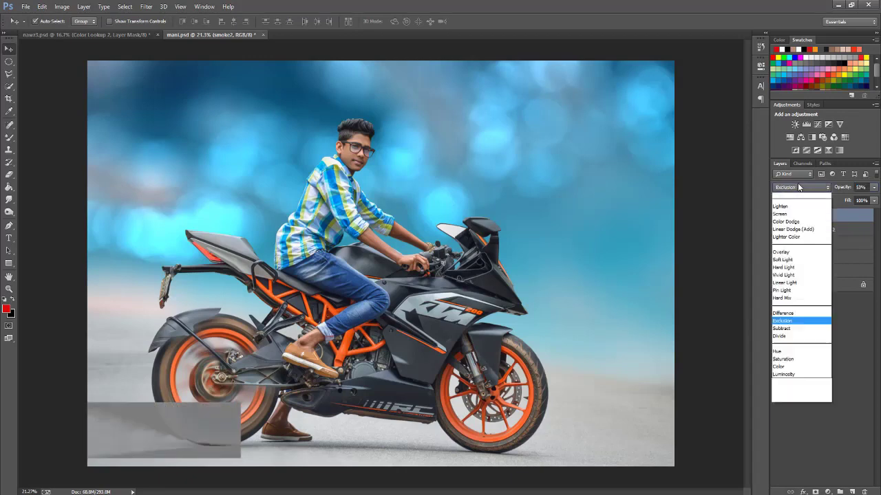
left_click(789, 234)
left_click_drag(843, 187, 852, 189)
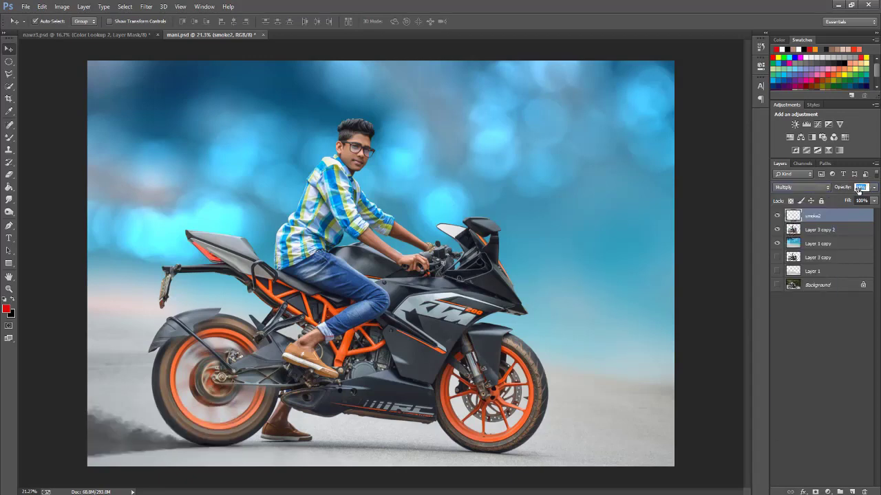
Step: Duplicate smoke2, set the original to Divide, and set smoke2 copy to about 72% opacity
key("ctrl+j")
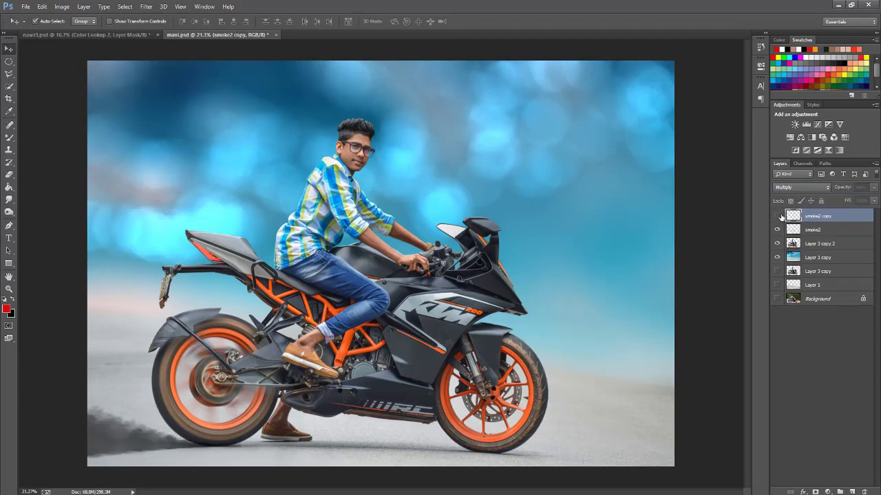
left_click(812, 230)
left_click(801, 186)
left_click(791, 398)
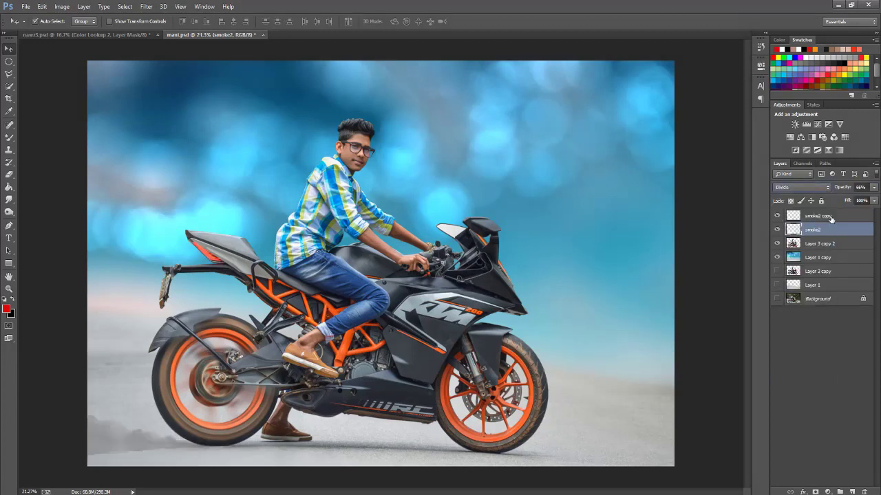
left_click(829, 217)
left_click(801, 231)
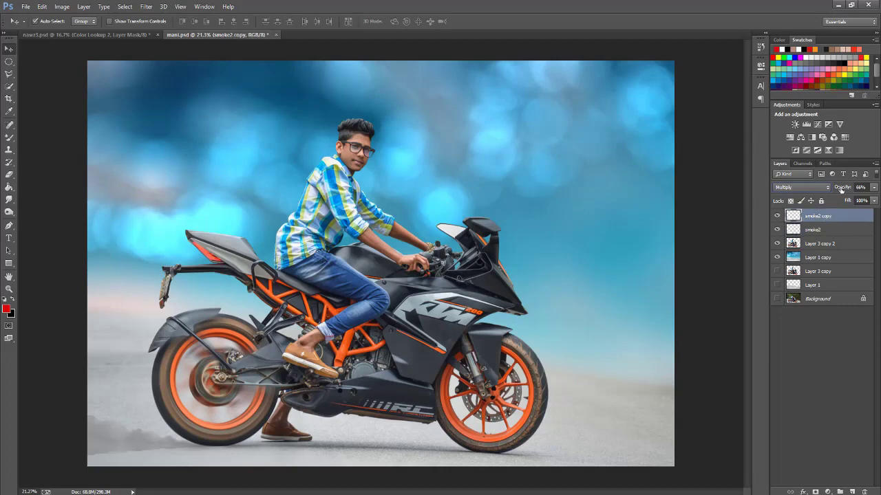
left_click_drag(842, 189, 858, 194)
Step: Select both smoke layers together and stretch them wider toward the left edge
scroll(281, 399, "down", 1)
scroll(128, 428, "up", 2)
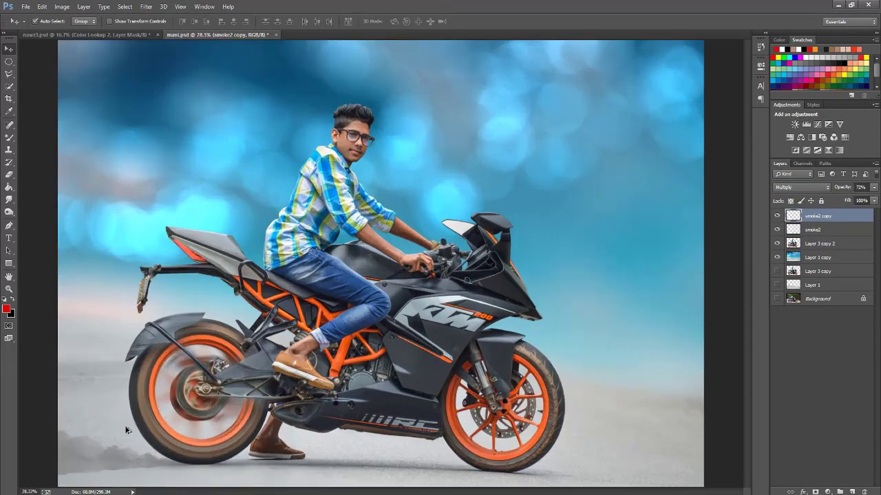
scroll(124, 429, "up", 1)
scroll(276, 399, "down", 1)
scroll(405, 387, "down", 1)
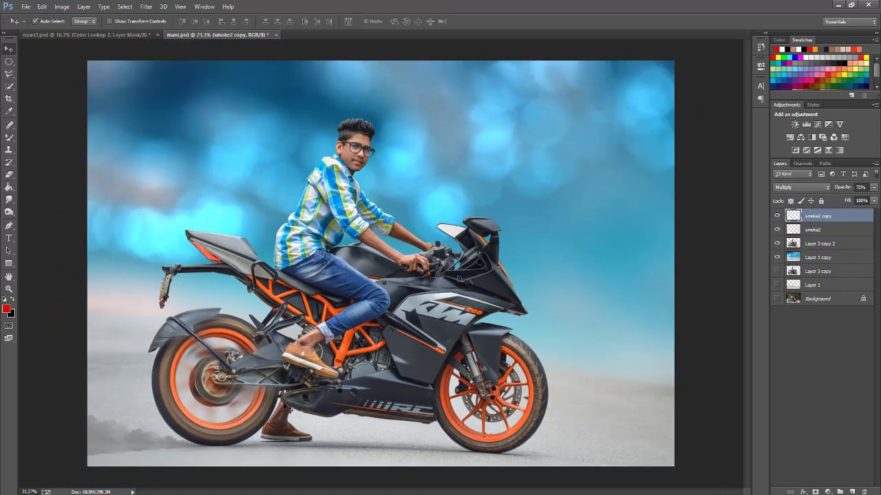
left_click(812, 230, "shift")
key("ctrl+t")
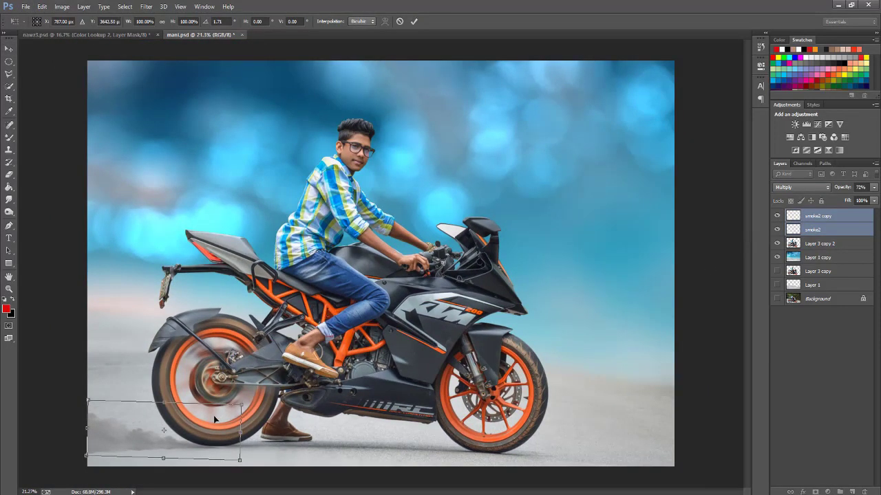
key("Return")
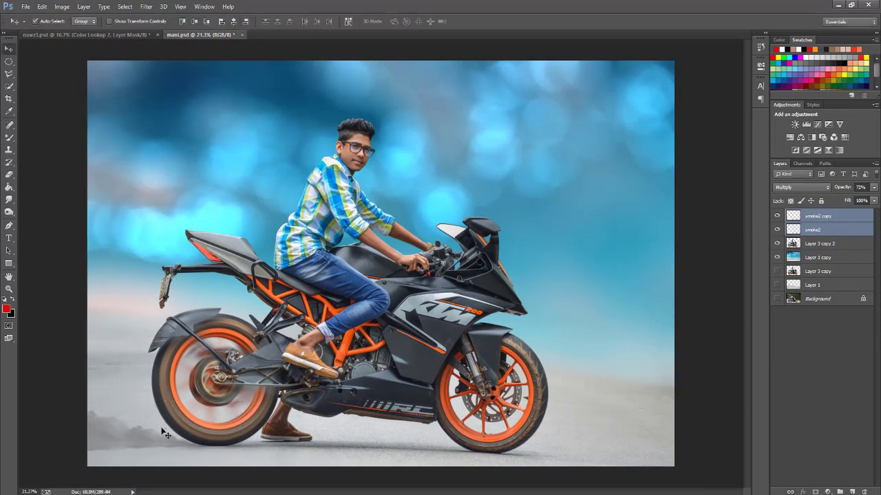
scroll(244, 399, "down", 2)
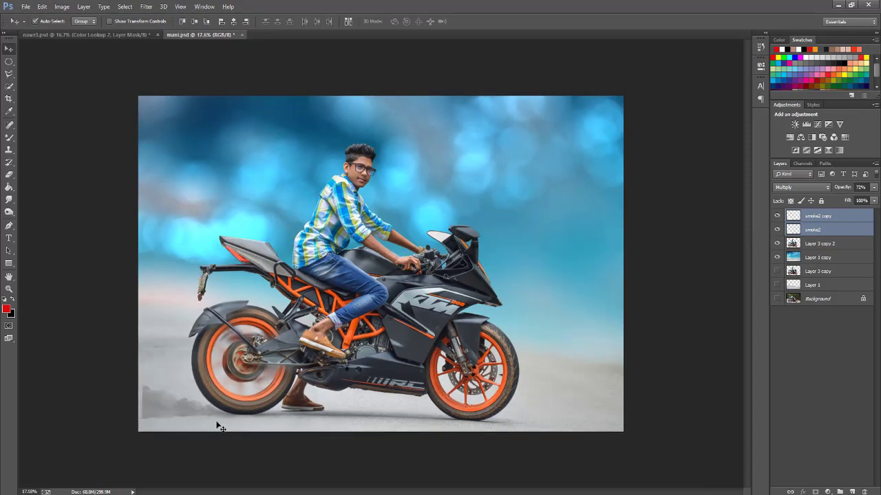
key("ctrl+t")
left_click_drag(146, 400, 147, 406)
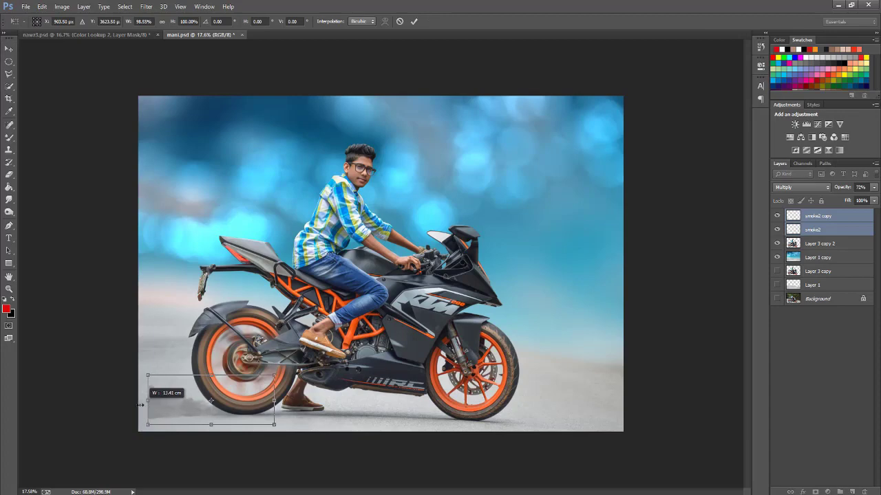
key("Return")
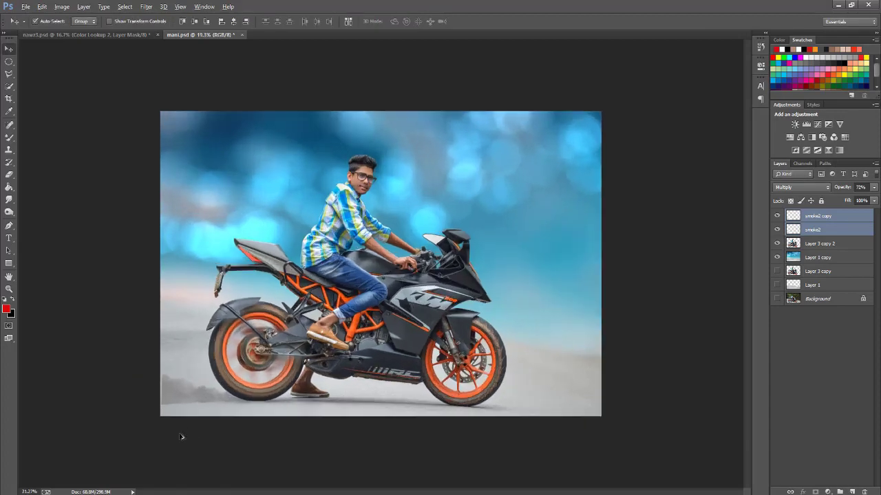
Step: Commit one more smoke transform and pick another image from the Smoke folder
scroll(183, 404, "up", 3)
key("ctrl+t")
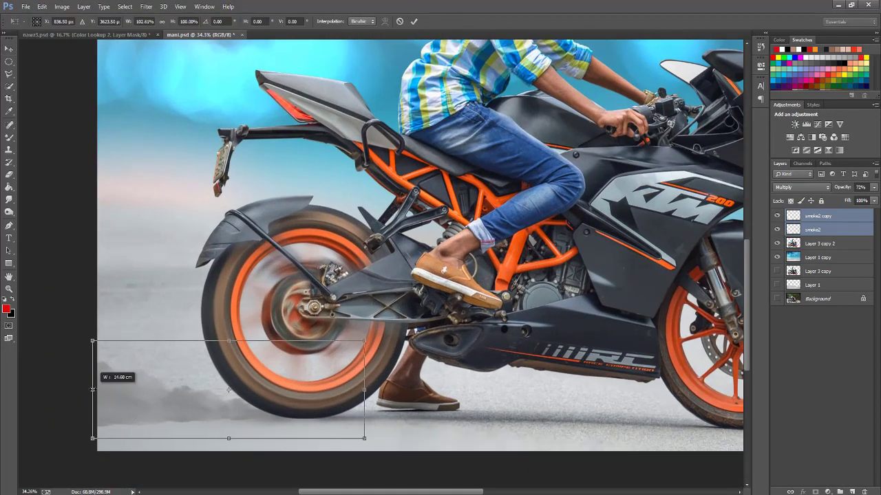
key("Return")
scroll(257, 406, "down", 3)
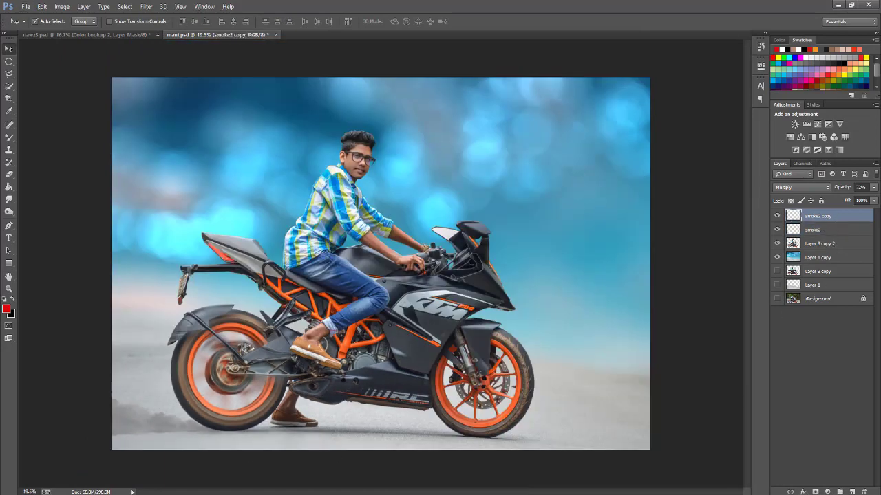
key("alt+Tab")
left_click(674, 141)
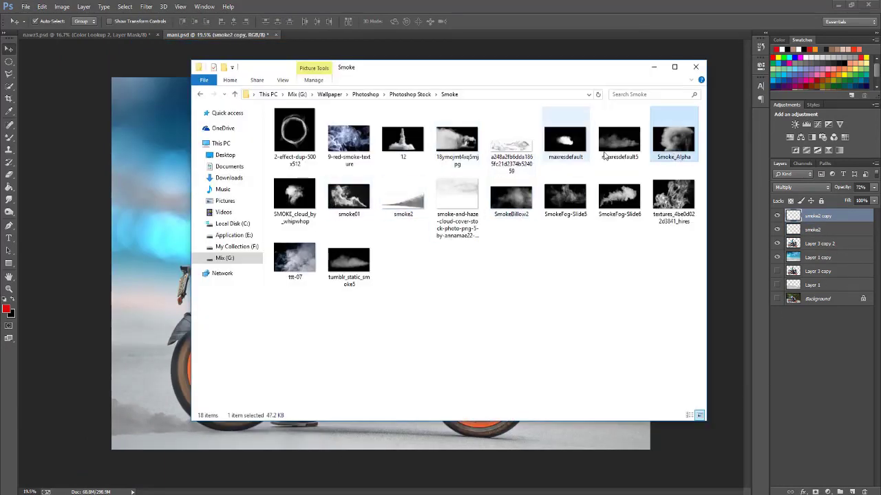
Step: Place the smoke JPG, rasterize the layer, and set its blend mode to Screen
left_click_drag(457, 140, 380, 264)
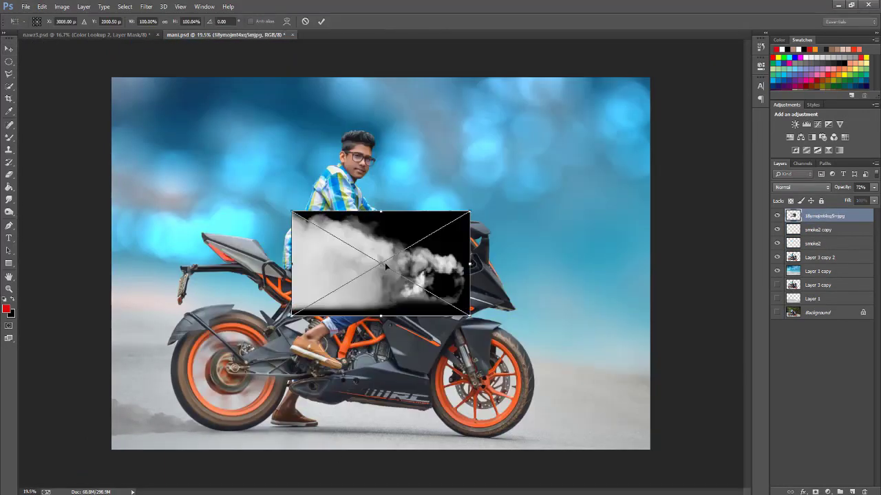
key("Return")
right_click(812, 216)
left_click(708, 214)
left_click(800, 187)
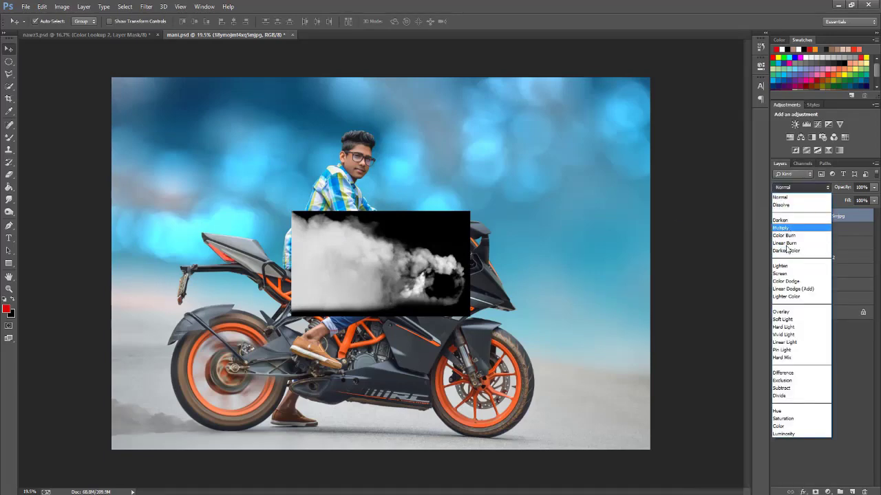
left_click(780, 273)
Step: Move the smoke onto the rear wheel, flip it vertically, and enlarge it around the wheel
left_click_drag(380, 264, 174, 362)
key("ctrl+t")
right_click(234, 360)
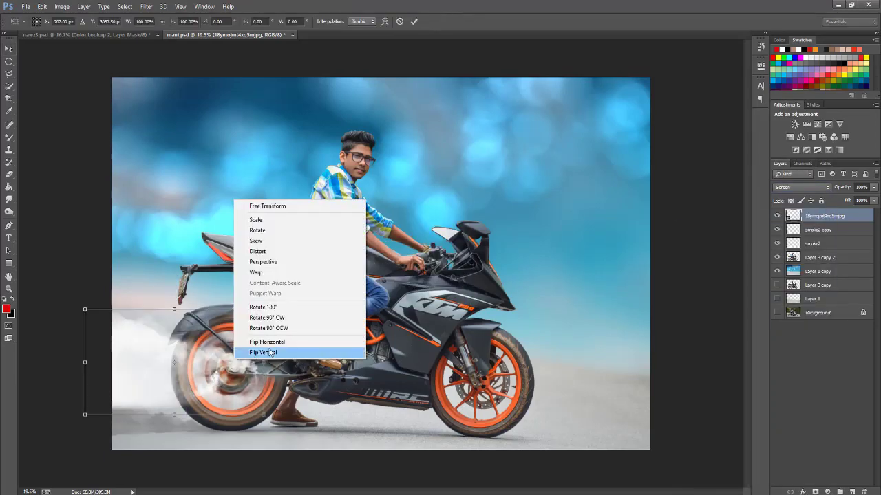
left_click(269, 353)
mouse_move(174, 414)
left_mouse_down()
mouse_move(232, 384)
mouse_move(245, 357)
left_mouse_up()
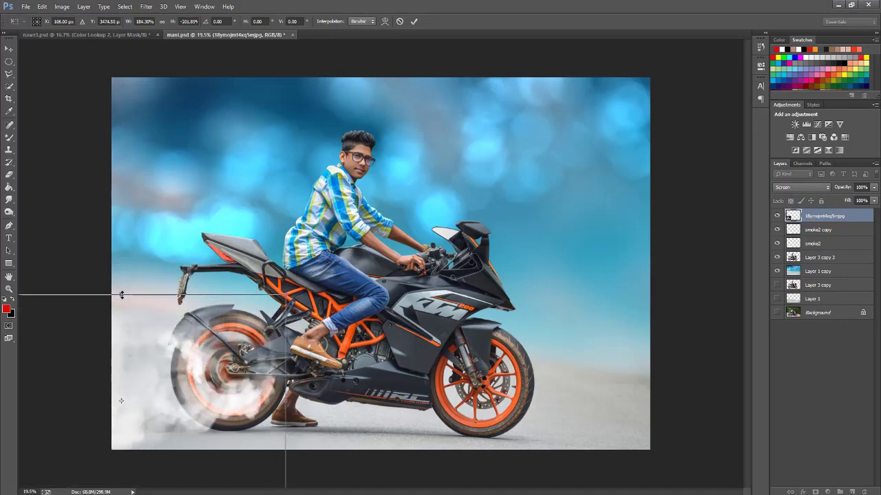
left_click_drag(122, 295, 211, 292)
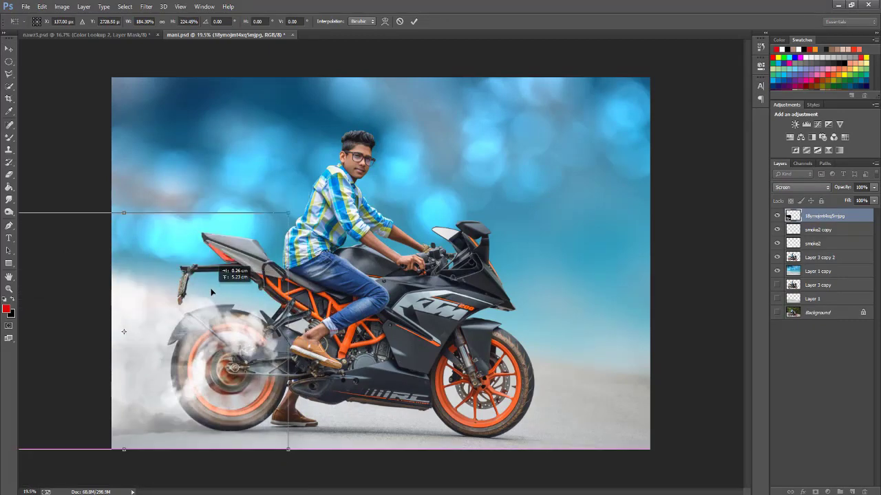
key("Return")
left_click(232, 345)
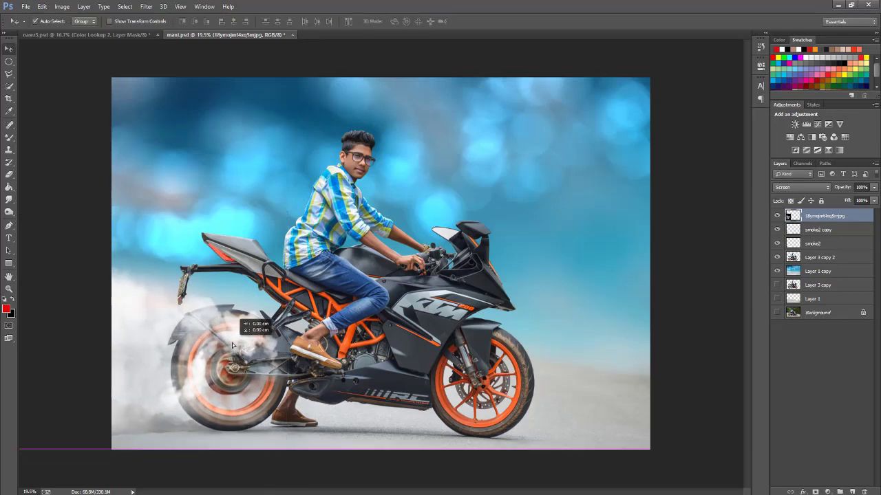
Step: Flip the smoke again, then shift, rotate and rescale it to wrap the rear wheel
key("ctrl+t")
right_click(232, 351)
left_click(254, 337)
left_click_drag(255, 341, 248, 416)
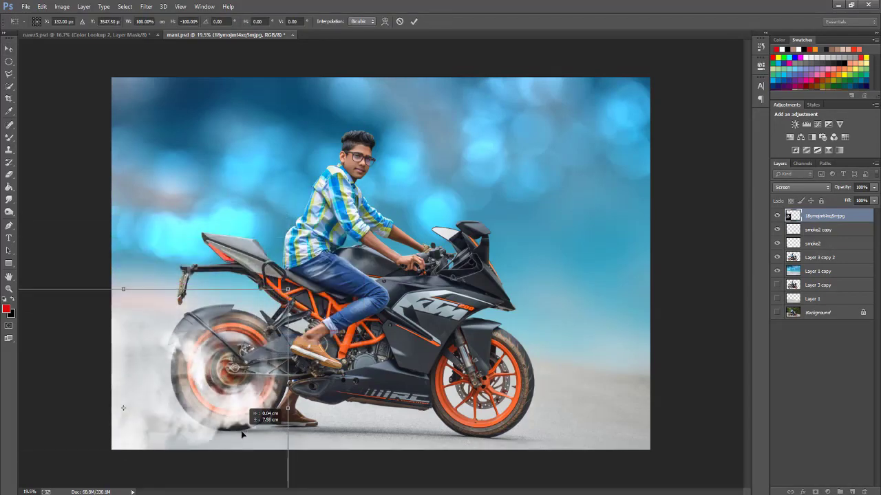
mouse_move(310, 292)
left_mouse_down()
mouse_move(319, 310)
mouse_move(202, 318)
left_mouse_up()
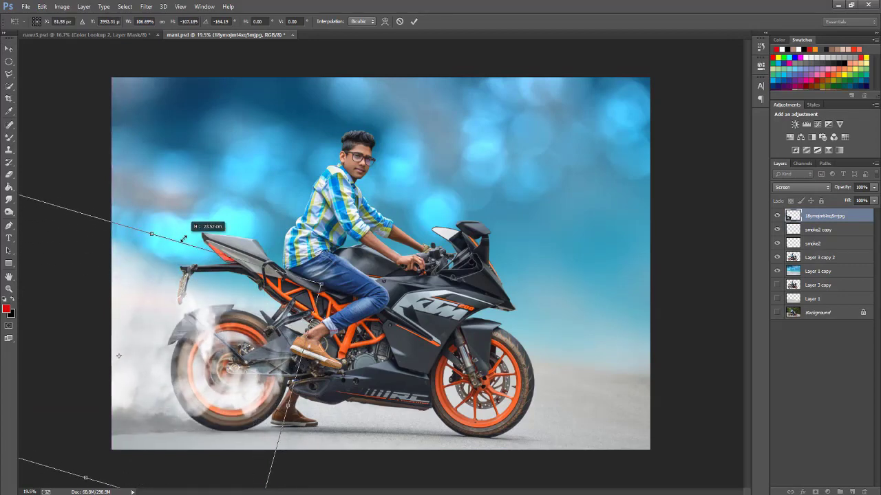
left_click_drag(177, 246, 178, 353)
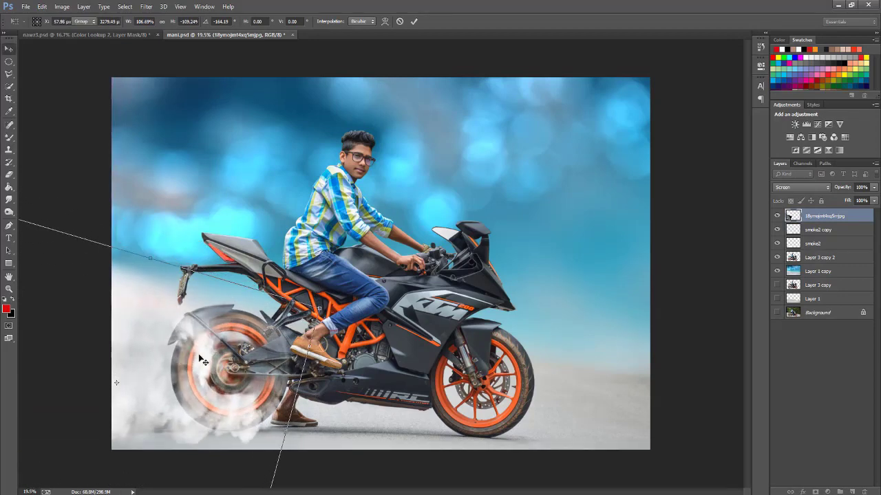
key("Return")
Step: Lower the new smoke layer's opacity to about 49%
left_click_drag(825, 191, 823, 199)
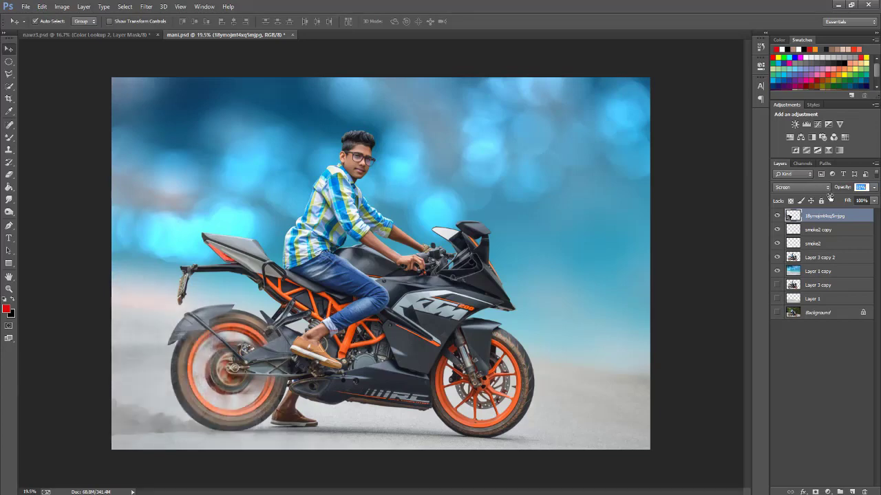
scroll(228, 429, "down", 2)
scroll(310, 413, "up", 3)
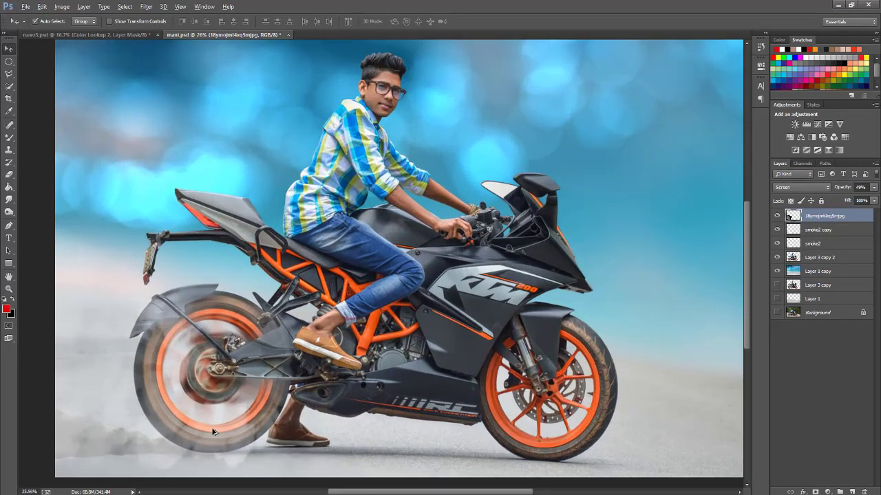
scroll(366, 389, "down", 2)
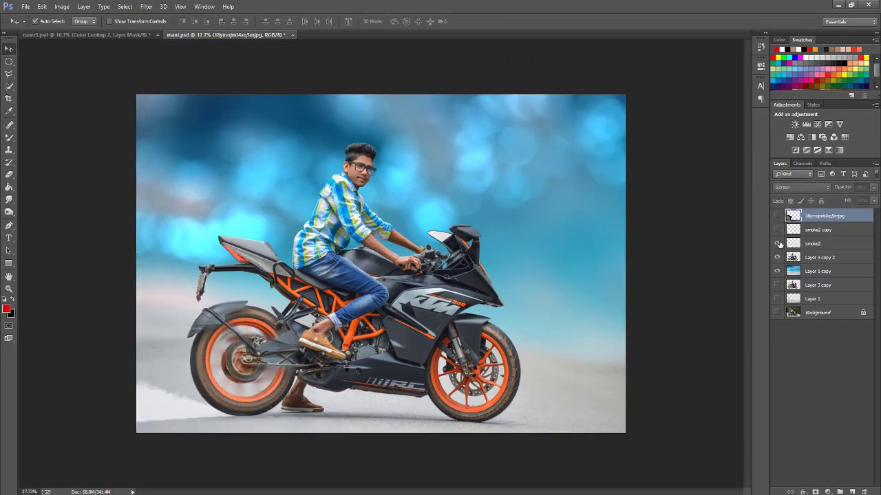
Step: Hide the three smoke layers and add a Selective Color adjustment with blacks at -26, Absolute method
left_click_drag(777, 216, 777, 244)
left_click(818, 257)
scroll(352, 170, "up", 6)
scroll(379, 135, "down", 4)
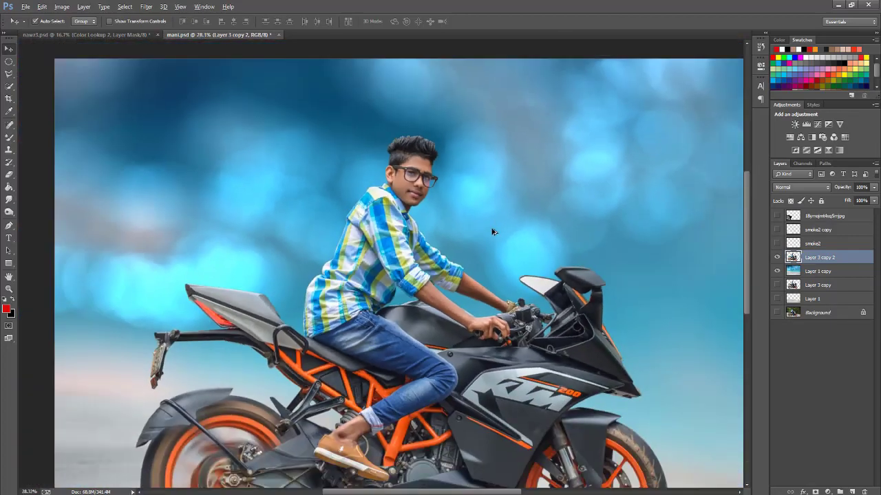
scroll(492, 232, "down", 1)
left_click(828, 492)
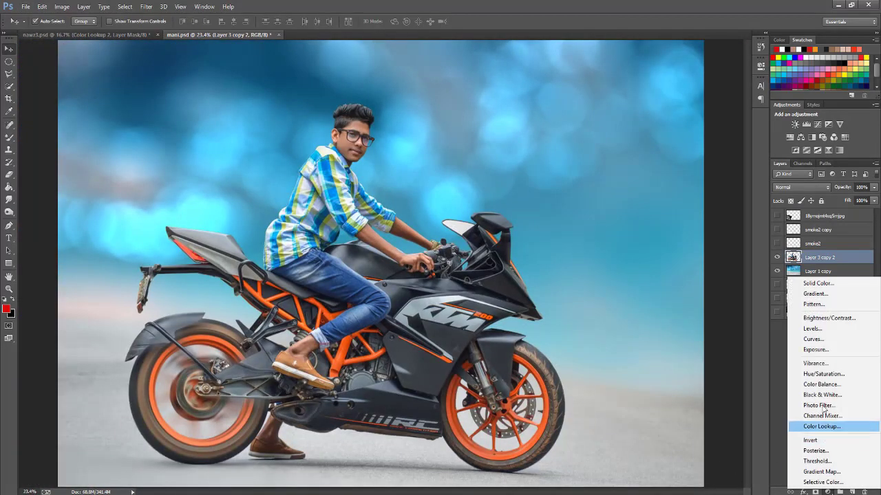
left_click(822, 483)
left_click_drag(681, 181, 659, 184)
left_click(688, 194)
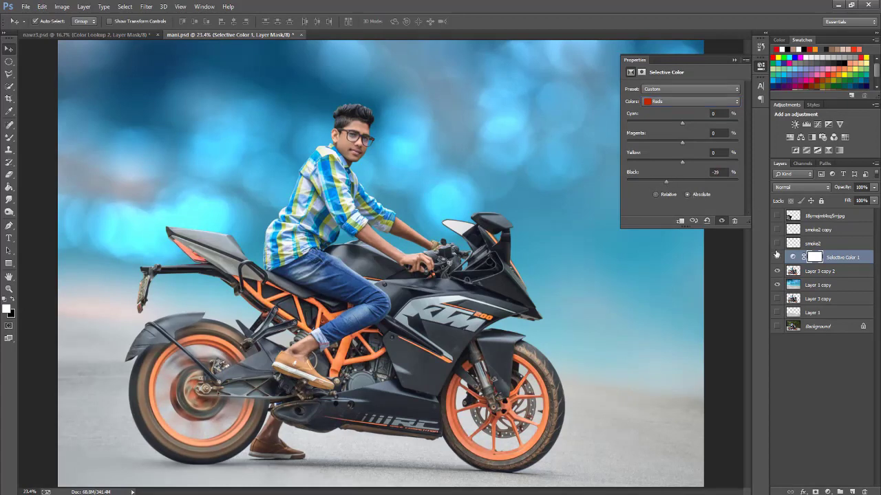
left_click(692, 222)
Step: Fill the Selective Color layer mask with black and set up a soft brush
left_click(734, 59)
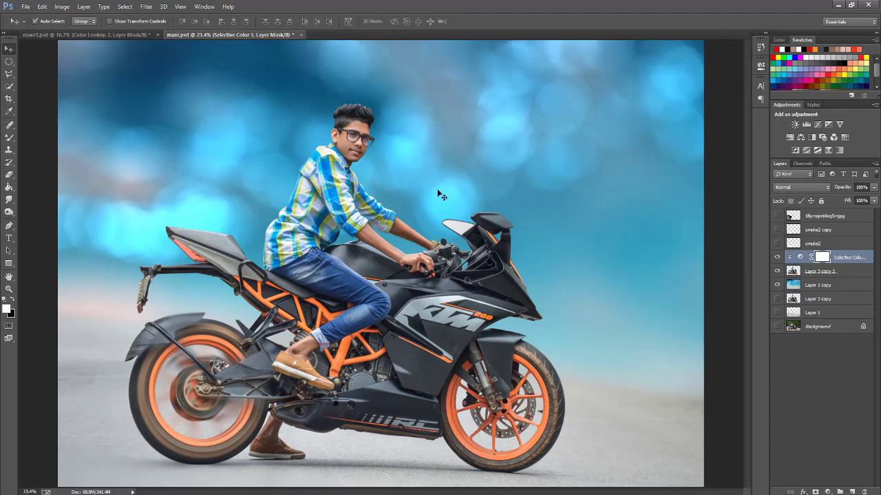
key("g")
left_click(350, 255)
scroll(348, 117, "up", 5)
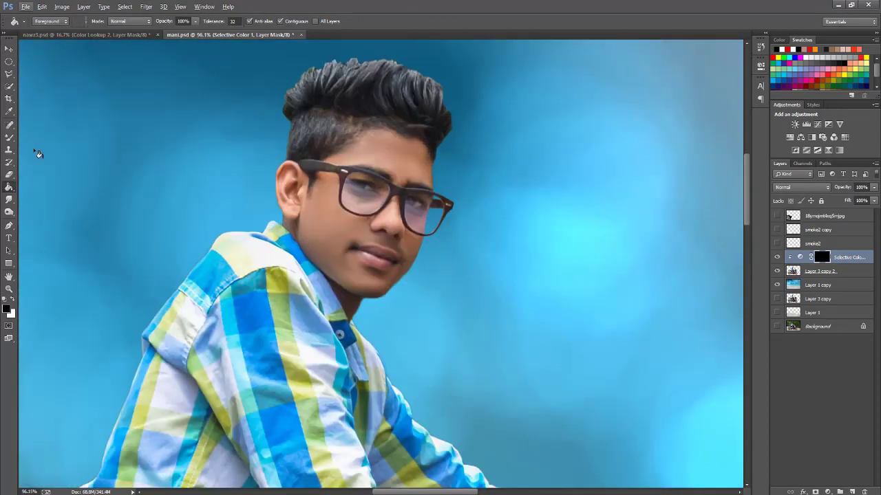
key("b")
right_click(374, 180)
key("Return")
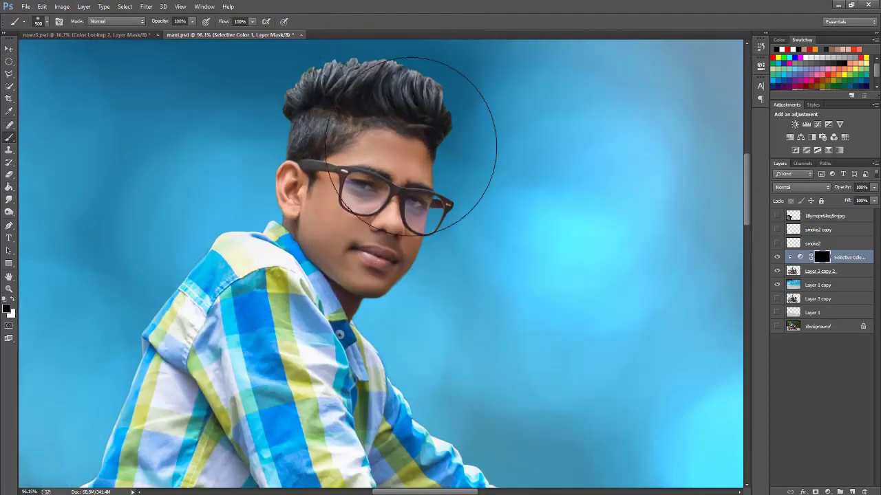
Step: Paint white on the mask over the rider's face, arms, hands and ankle
scroll(387, 164, "up", 2)
scroll(387, 164, "up", 1)
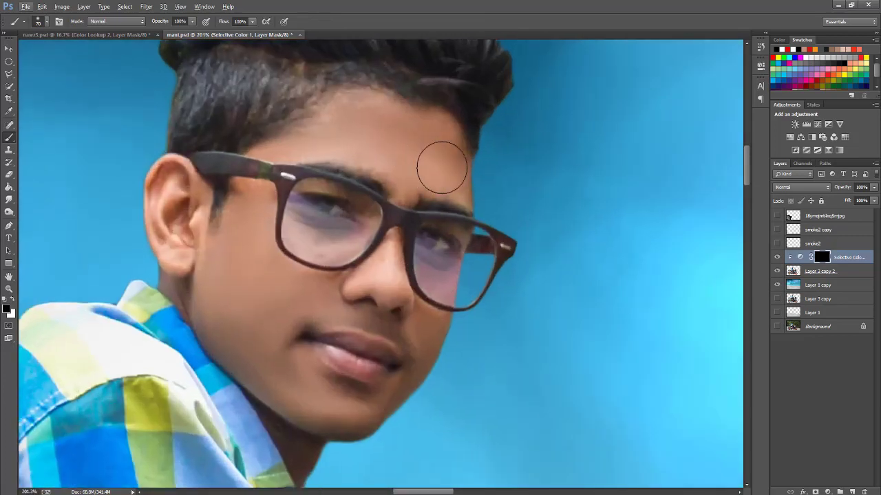
key("x")
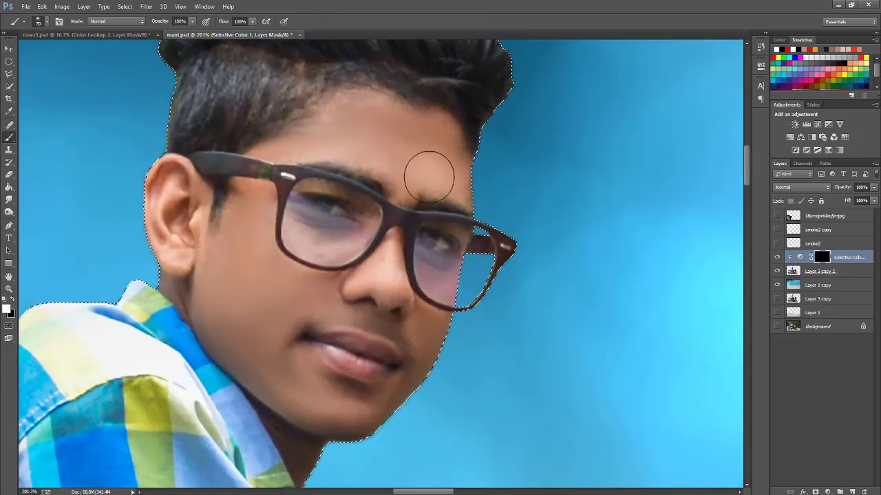
mouse_move(419, 174)
left_mouse_down()
mouse_move(447, 258)
mouse_move(254, 213)
mouse_move(232, 314)
mouse_move(321, 312)
mouse_move(417, 344)
mouse_move(339, 399)
mouse_move(240, 350)
mouse_move(186, 262)
left_mouse_up()
scroll(186, 262, "down", 2)
scroll(367, 250, "down", 2)
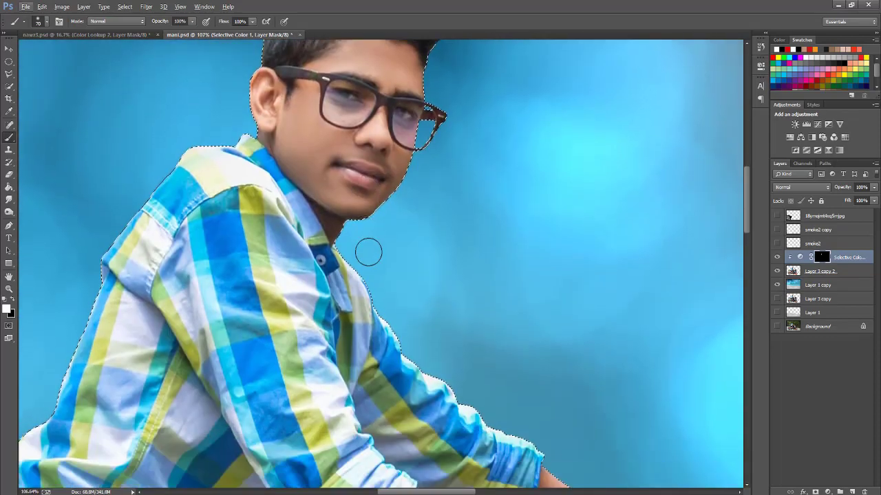
scroll(367, 249, "down", 2)
scroll(550, 387, "up", 4)
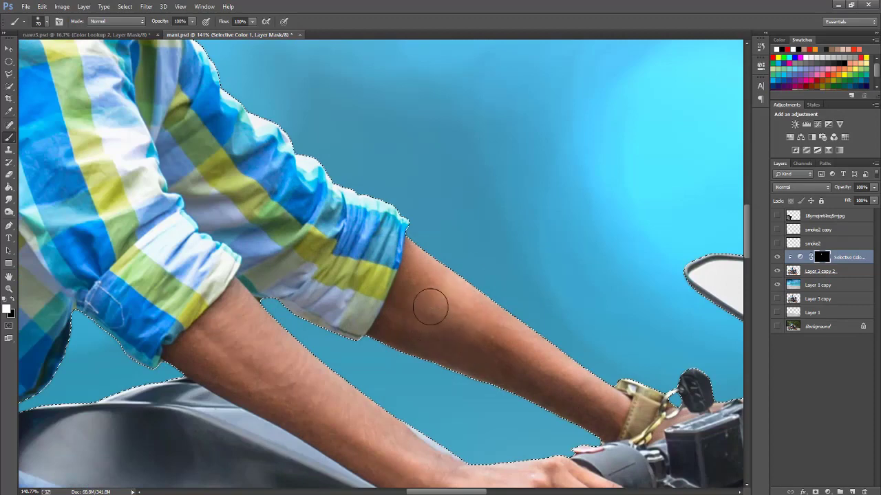
scroll(525, 417, "down", 3)
scroll(525, 417, "left", 2)
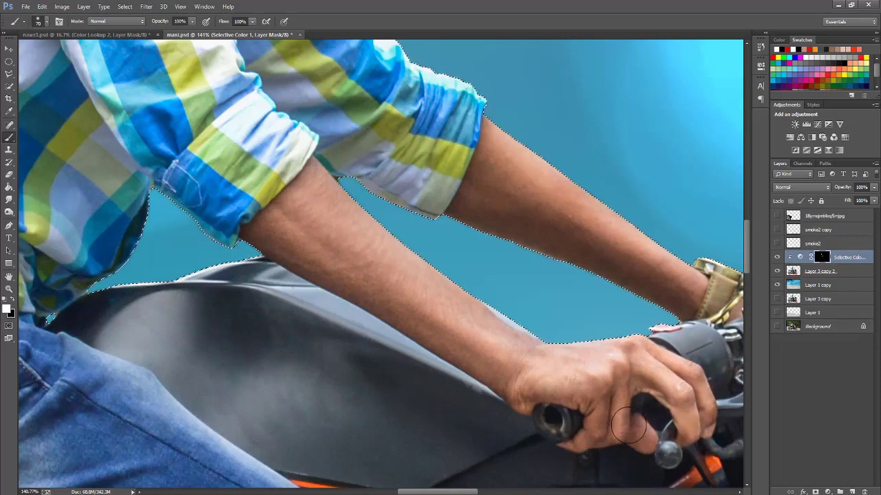
scroll(618, 430, "down", 3)
scroll(329, 364, "up", 3)
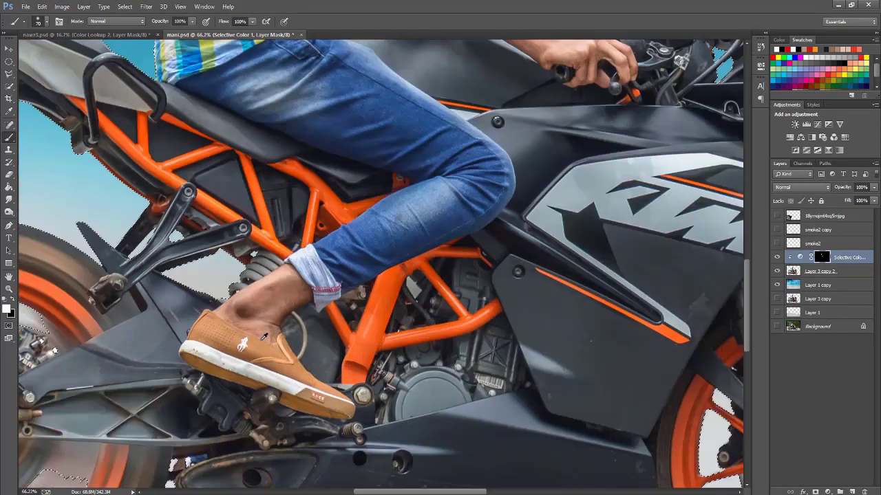
scroll(330, 364, "up", 2)
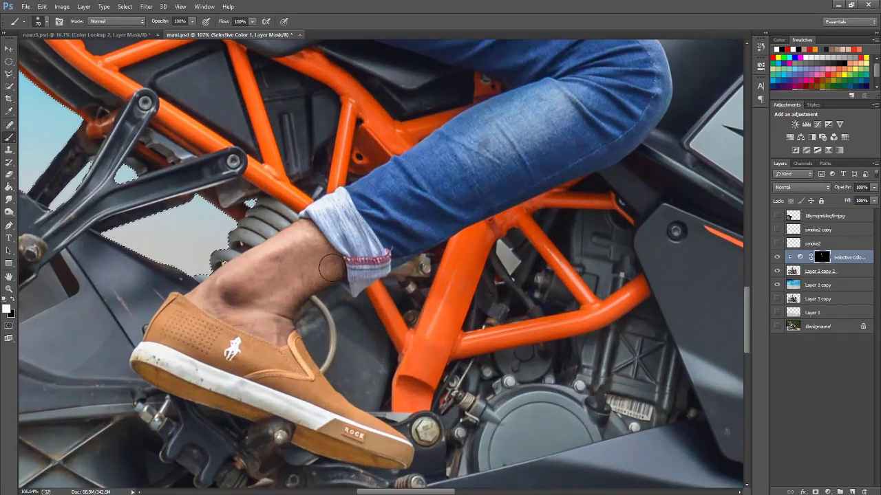
scroll(300, 249, "down", 5)
scroll(358, 162, "up", 3)
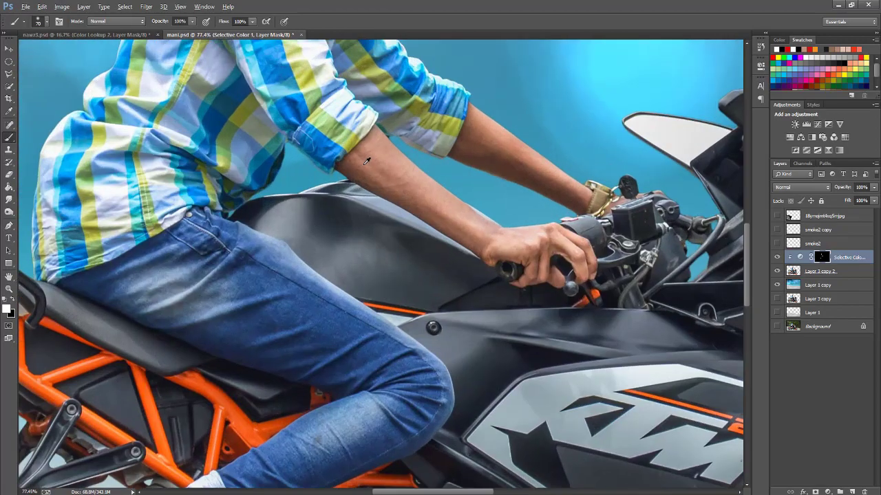
scroll(451, 232, "down", 2)
scroll(451, 233, "down", 2)
Step: Show the smoke2, smoke2 copy and top texture layers, then stamp a merged copy and duplicate it
left_click(778, 243)
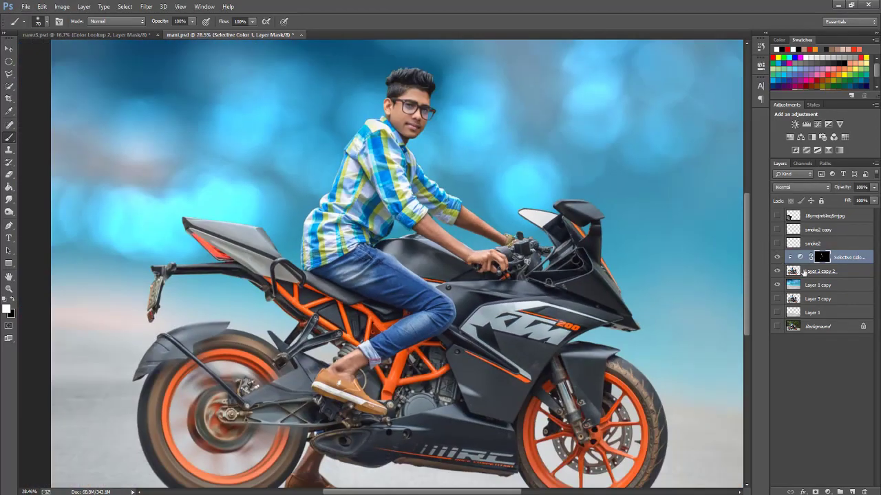
left_click(812, 244)
left_click(777, 230)
key("ctrl+0")
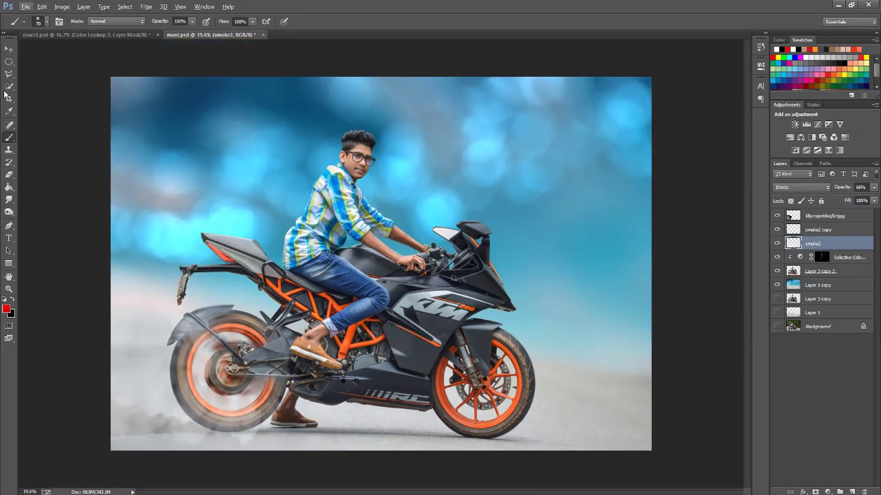
key("v")
left_click(826, 218)
key("ctrl+shift+alt+e")
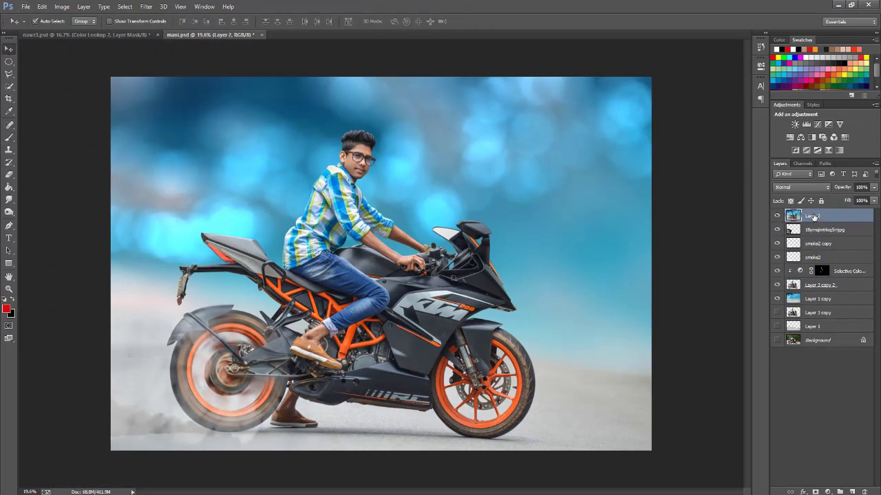
key("ctrl+j")
Step: Apply the Oil Paint filter to the duplicated merged layer and set its opacity to 53%
left_click(146, 7)
left_click(173, 90)
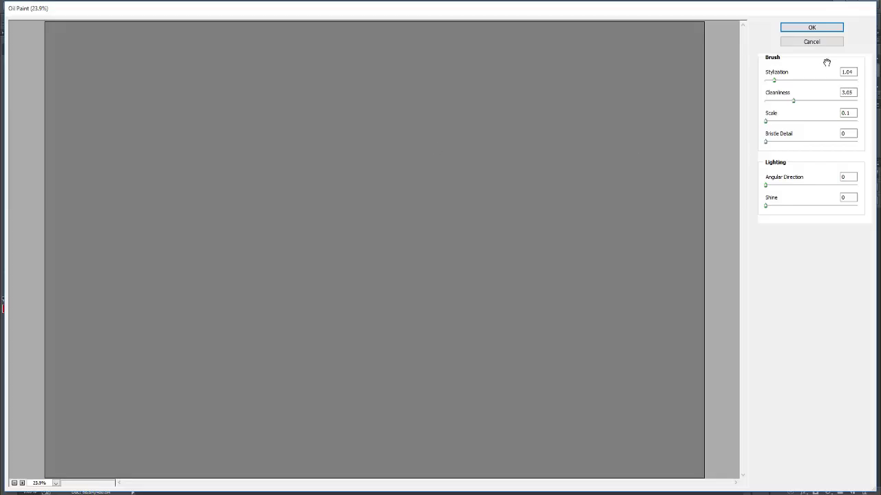
key("Return")
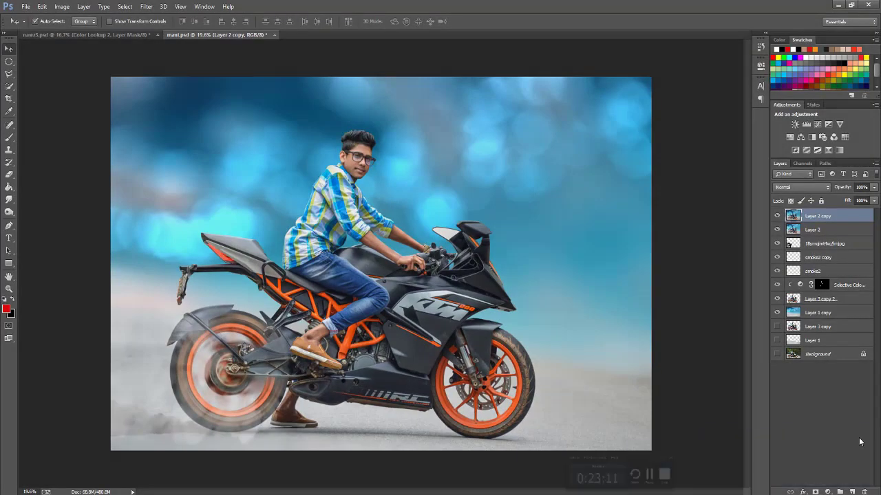
scroll(331, 137, "up", 10)
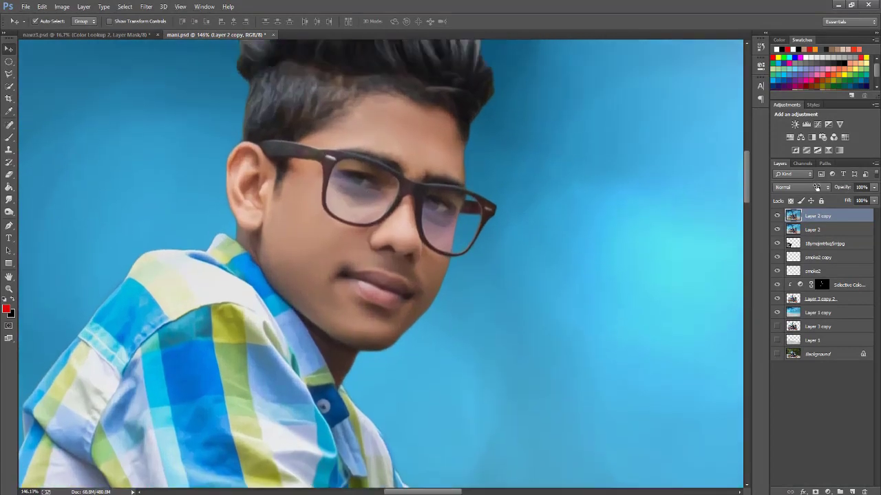
left_click(836, 187)
scroll(447, 193, "down", 1)
scroll(388, 187, "down", 5)
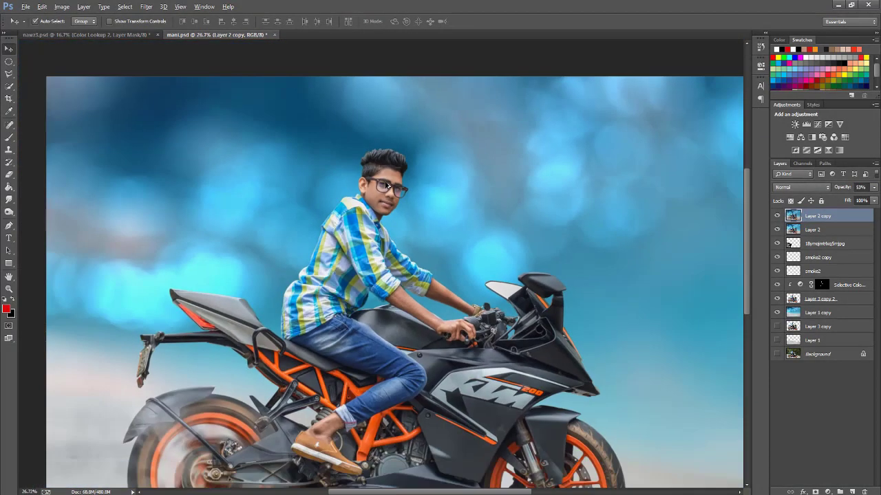
scroll(470, 186, "up", 1)
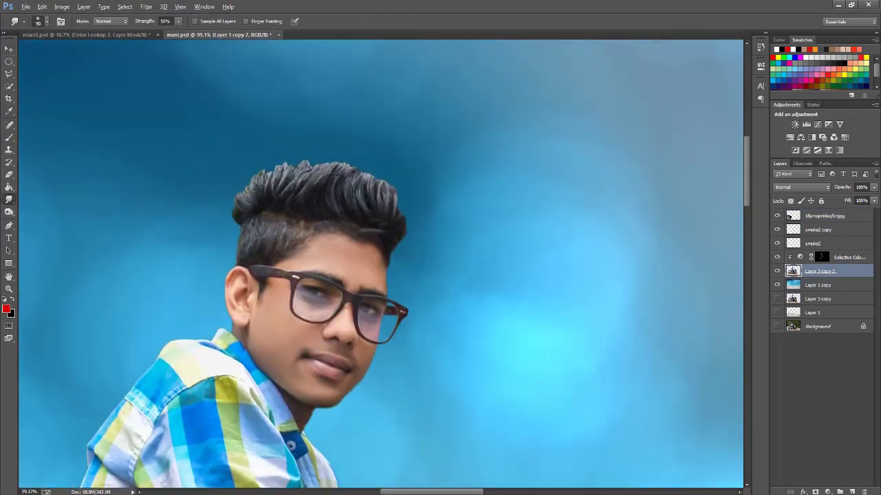
Step: Smudge the hair's right, top and left edges with a small smudge brush
right_click(357, 193)
key("Return")
scroll(358, 193, "up", 2)
scroll(358, 193, "up", 2)
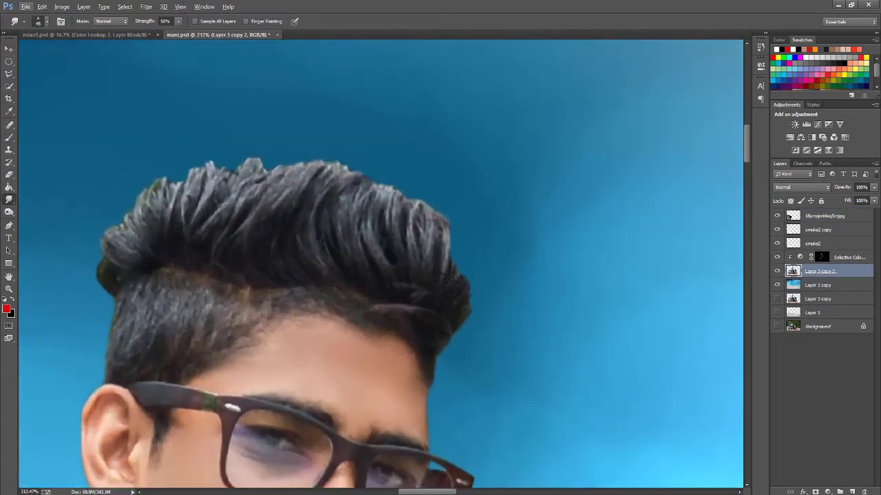
key("bracketleft")
key("bracketleft")
key("bracketleft")
mouse_move(453, 289)
left_mouse_down()
mouse_move(458, 227)
mouse_move(468, 224)
mouse_move(485, 278)
mouse_move(454, 227)
left_mouse_up()
left_click_drag(433, 261, 421, 197)
left_click_drag(413, 227, 355, 172)
mouse_move(357, 234)
left_mouse_down()
mouse_move(316, 151)
mouse_move(344, 162)
left_mouse_up()
left_click_drag(413, 227, 385, 179)
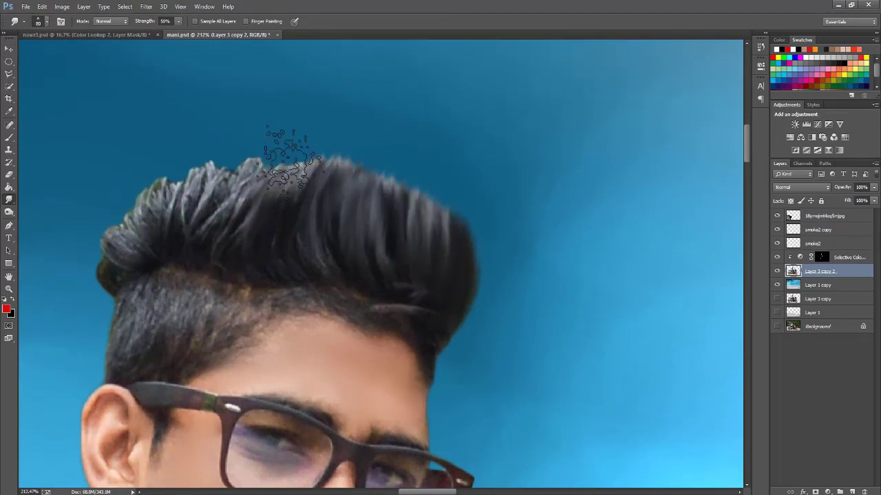
mouse_move(261, 227)
left_mouse_down()
mouse_move(227, 155)
mouse_move(200, 166)
left_mouse_up()
left_click_drag(220, 220, 172, 162)
left_click_drag(183, 254, 103, 220)
Step: Smooth the top and upper-left hair tips with a large round smudge brush, sized up to 150
right_click(403, 134)
double_click(441, 203)
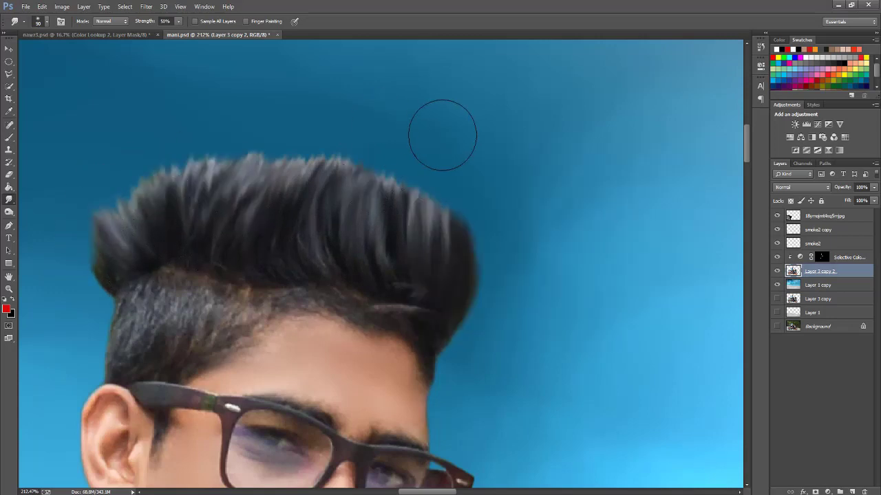
key("bracketright")
left_click_drag(280, 108, 196, 127)
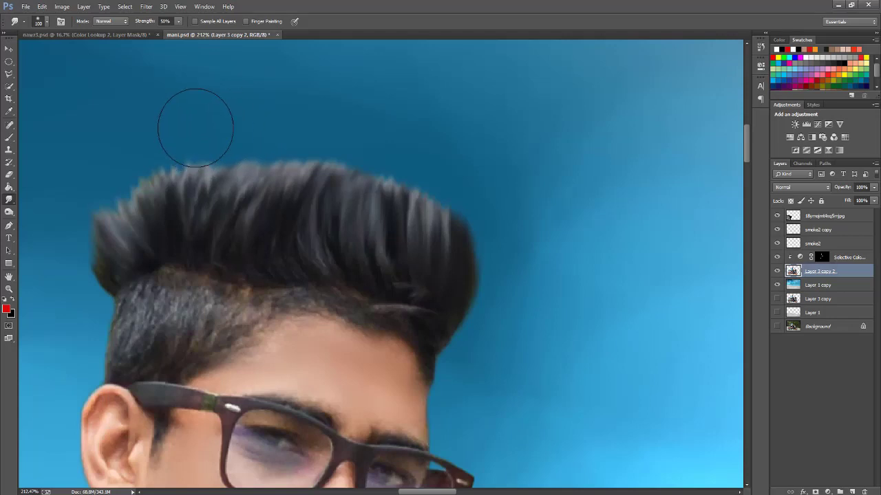
mouse_move(87, 173)
left_mouse_down()
mouse_move(113, 205)
mouse_move(122, 181)
mouse_move(138, 176)
mouse_move(224, 179)
mouse_move(295, 147)
mouse_move(334, 158)
left_mouse_up()
key("bracketright")
key("bracketright")
left_click_drag(107, 207, 159, 227)
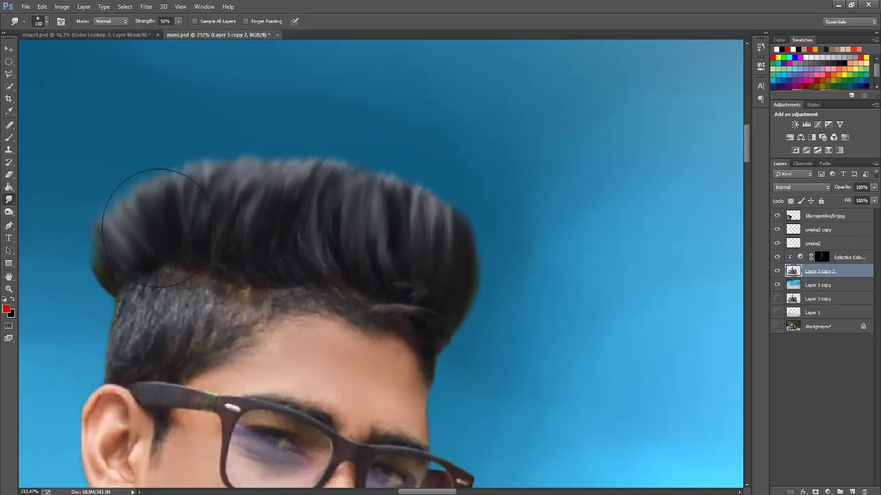
key("bracketleft")
key("bracketleft")
key("bracketleft")
scroll(349, 207, "down", 5)
Step: Stamp all visible layers into a new merged layer and duplicate it
scroll(348, 208, "down", 5)
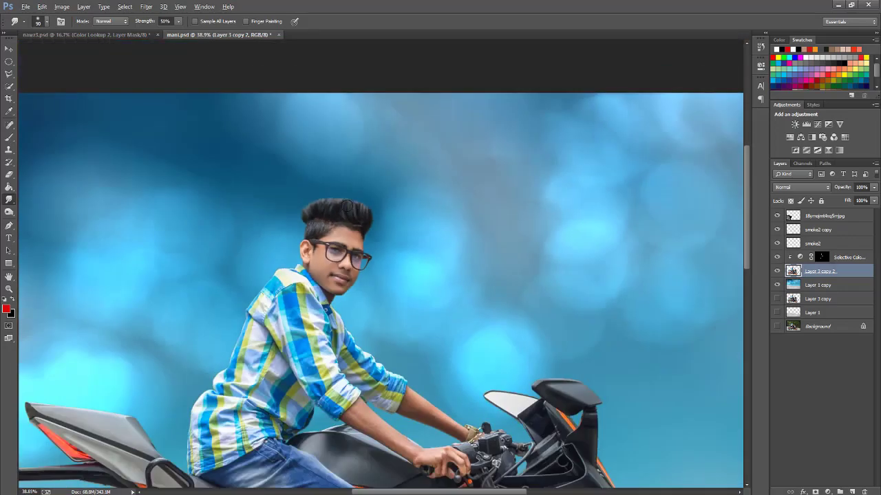
scroll(348, 207, "down", 3)
key("v")
left_click(840, 218)
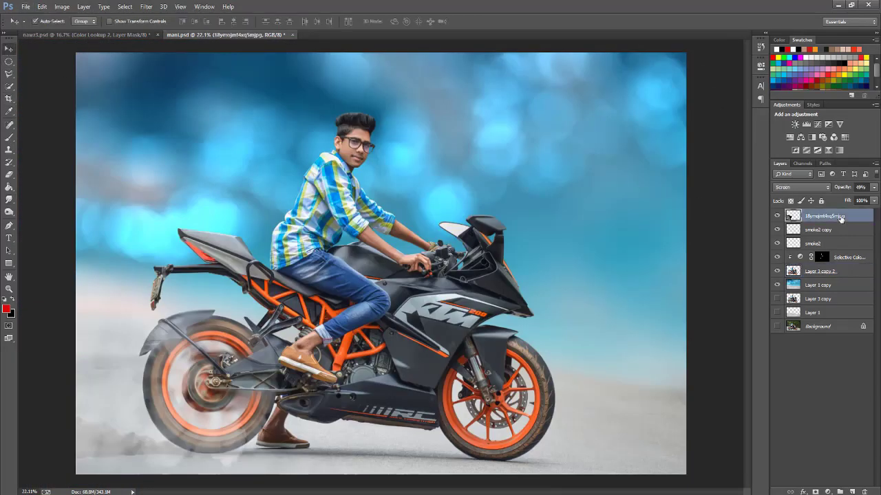
key("ctrl+shift+alt+e")
key("ctrl+j")
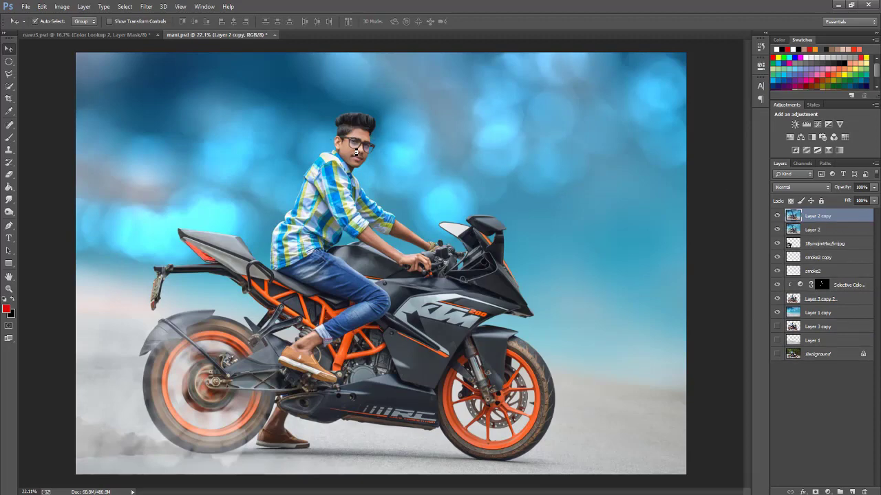
Step: Apply the Oil Paint filter to the duplicated merged layer
scroll(358, 149, "up", 10)
scroll(363, 172, "up", 2)
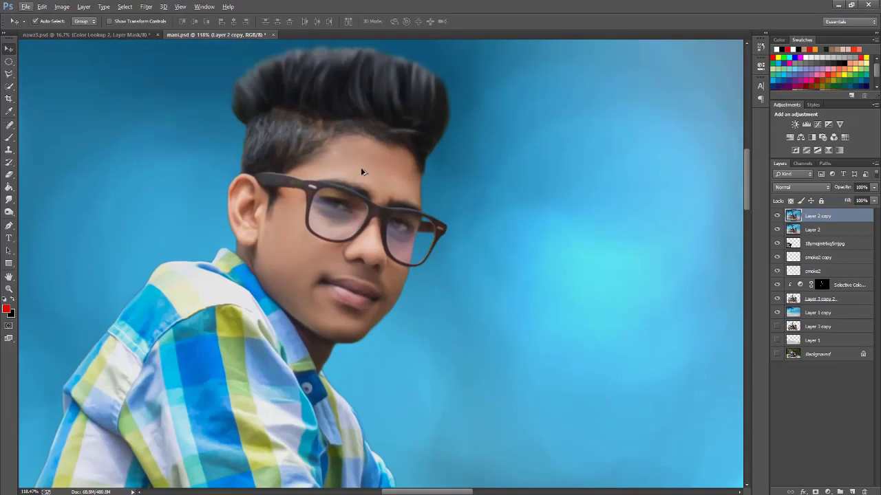
left_click(146, 6)
left_click(156, 89)
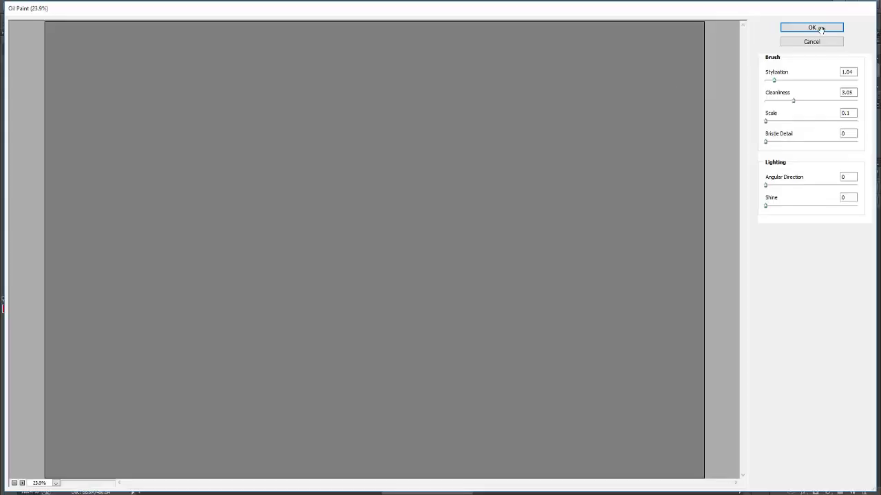
key("Return")
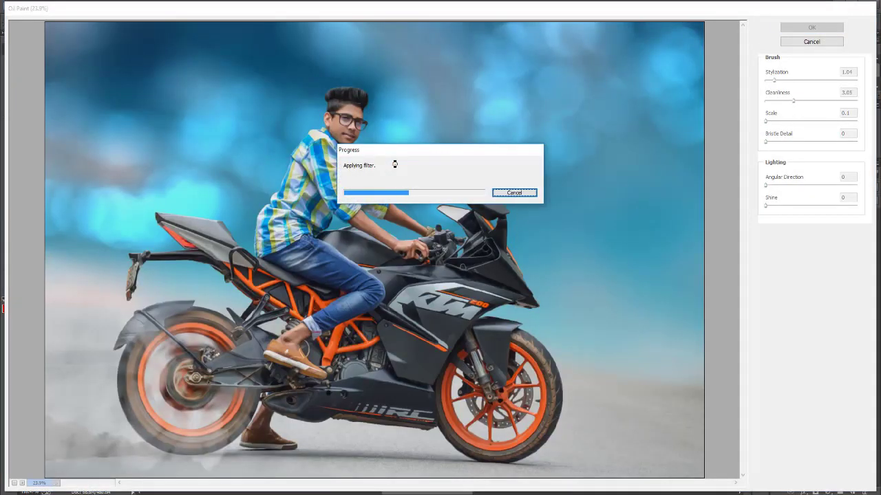
scroll(317, 243, "down", 5)
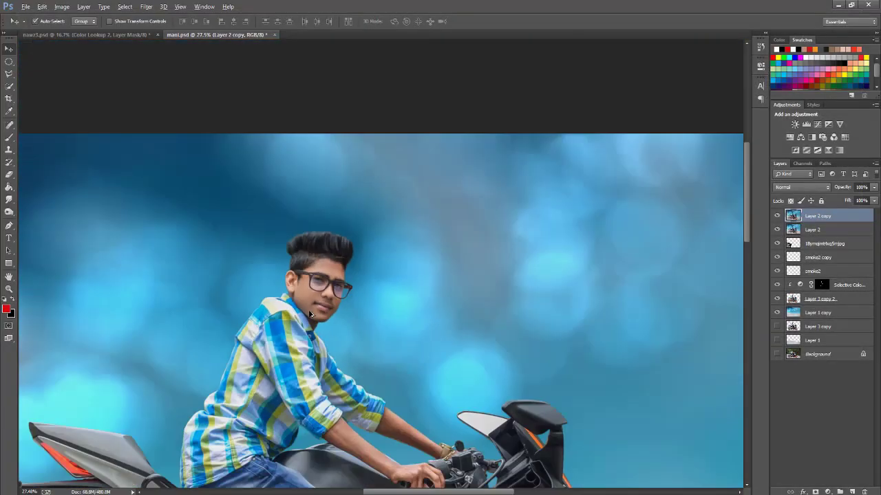
scroll(316, 243, "down", 3)
scroll(266, 420, "up", 3)
scroll(267, 421, "up", 2)
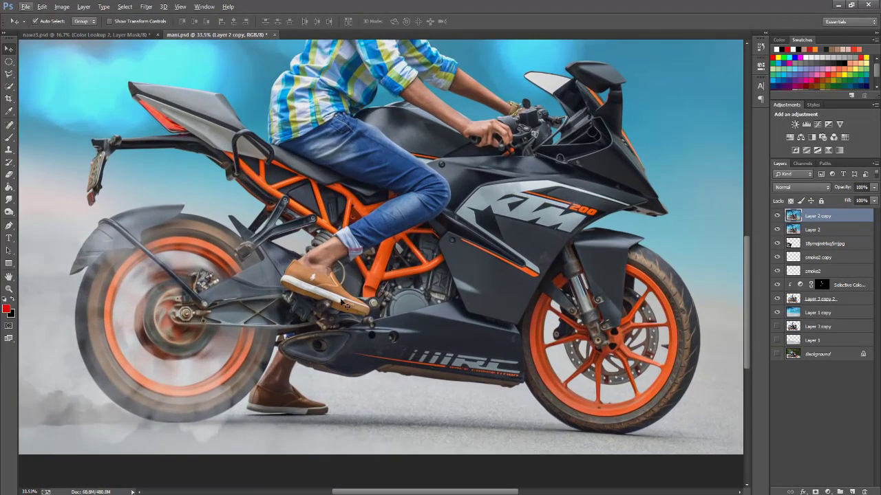
scroll(409, 148, "up", 3)
scroll(409, 148, "up", 4)
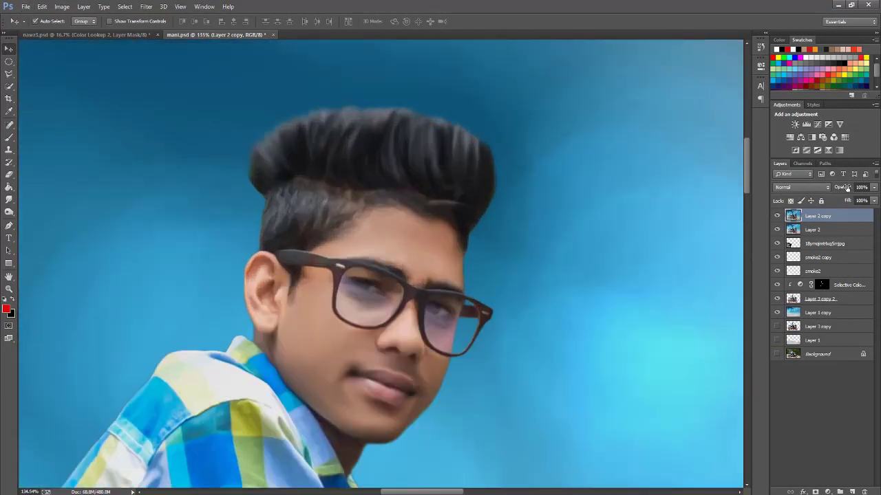
scroll(688, 225, "down", 2)
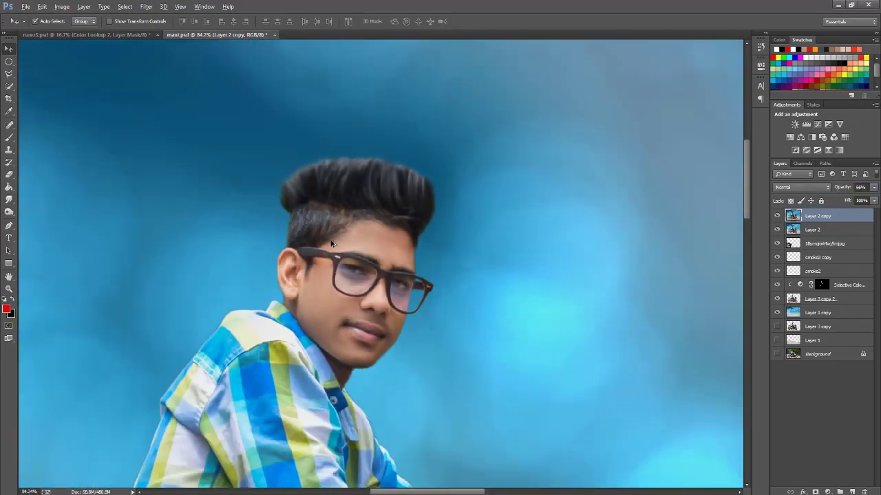
scroll(688, 226, "down", 3)
Step: Merge Layer 2 into the painted layer, save, and launch Color Efex Pro 4
key("ctrl+e")
key("ctrl+s")
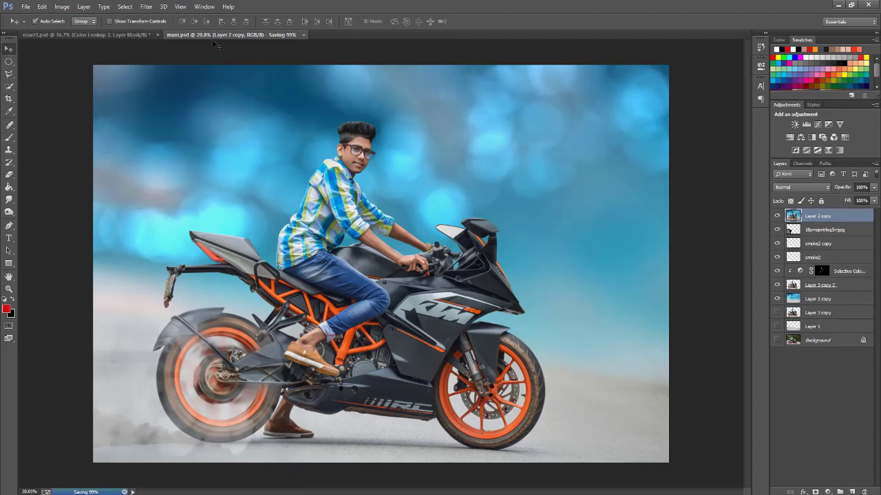
left_click(146, 6)
left_click(292, 213)
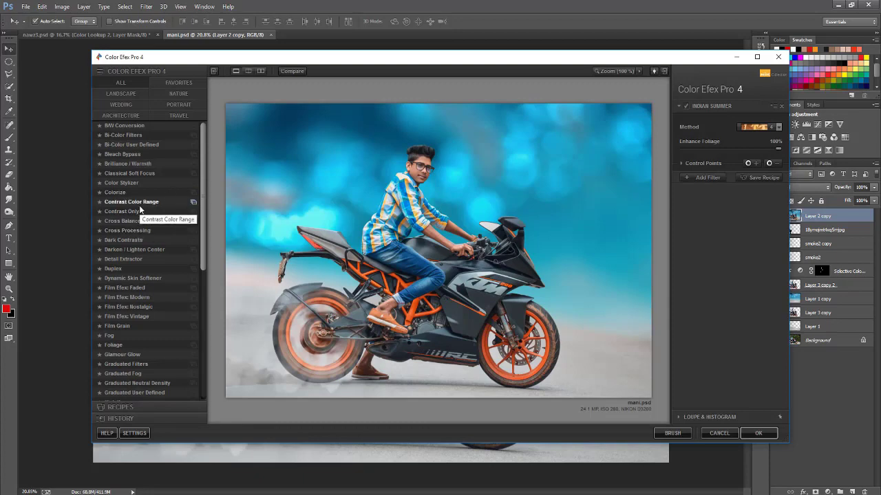
Step: Apply Film Efex: Vintage at about 20% opacity
left_click(132, 318)
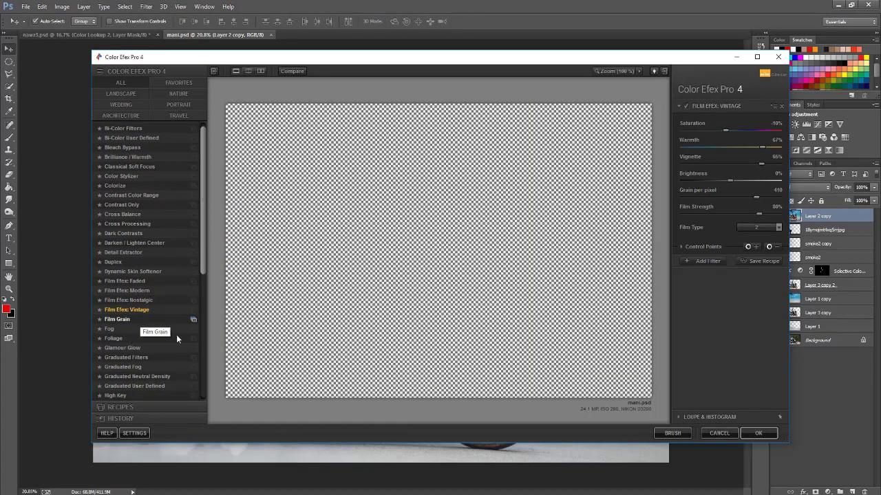
left_click_drag(202, 156, 205, 236)
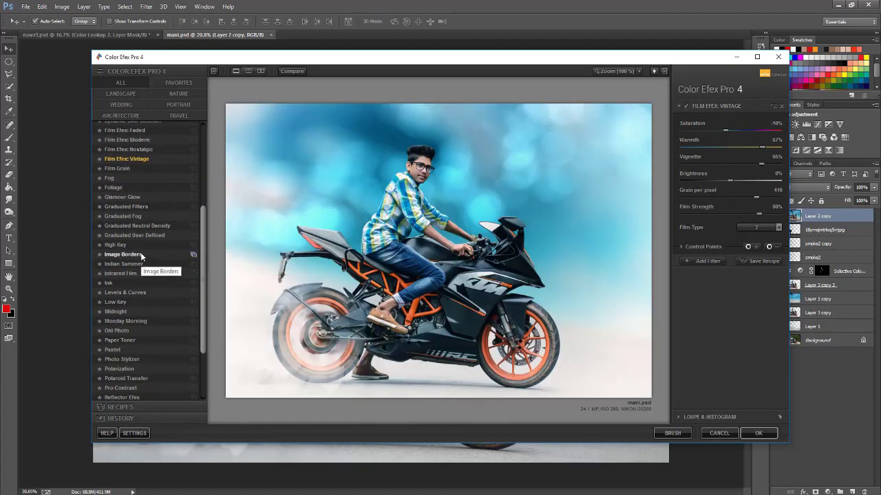
left_click(681, 245)
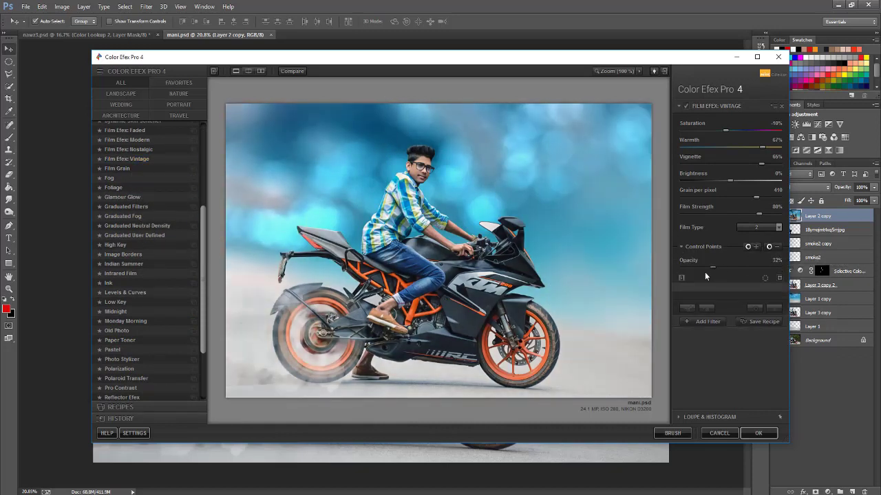
left_click_drag(712, 267, 699, 267)
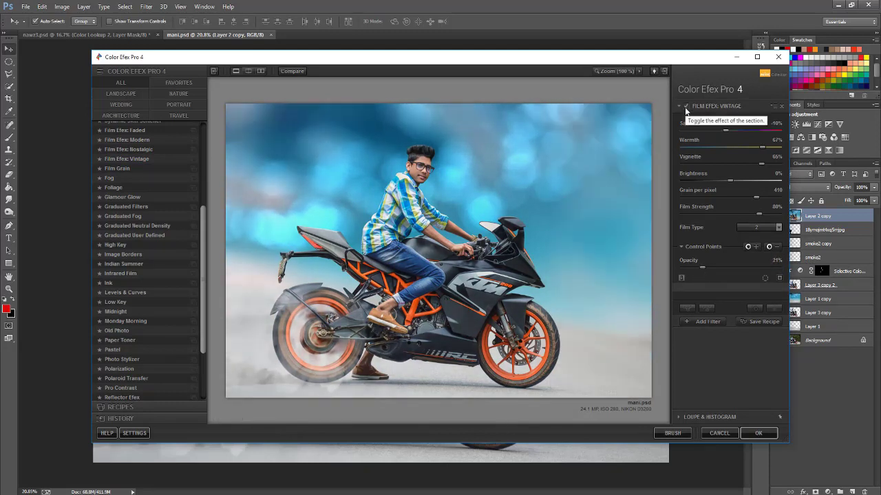
Step: Add Indian Summer with Method 4, then add another empty filter slot
left_click(703, 323)
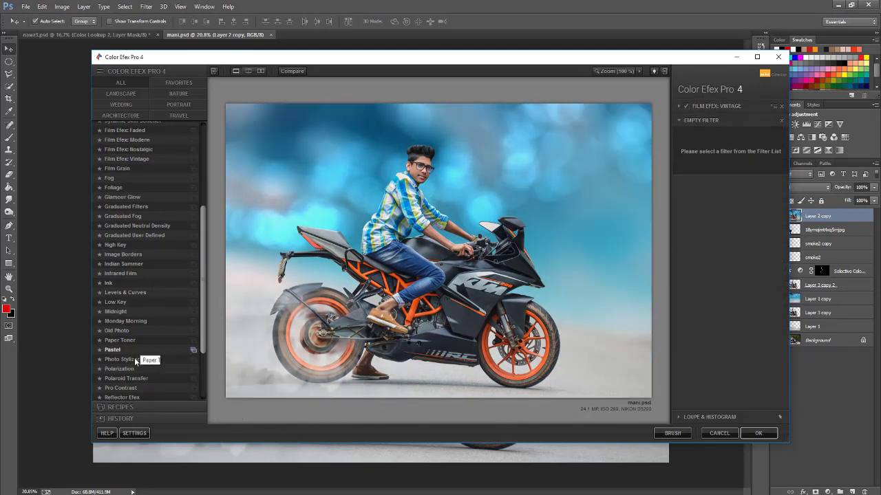
scroll(141, 230, "up", 1)
left_click(124, 292)
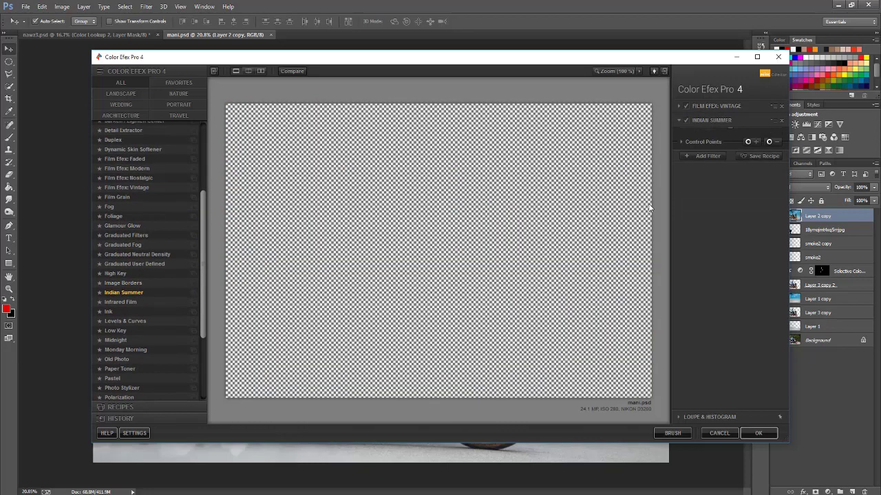
left_click(760, 141)
left_click(751, 180)
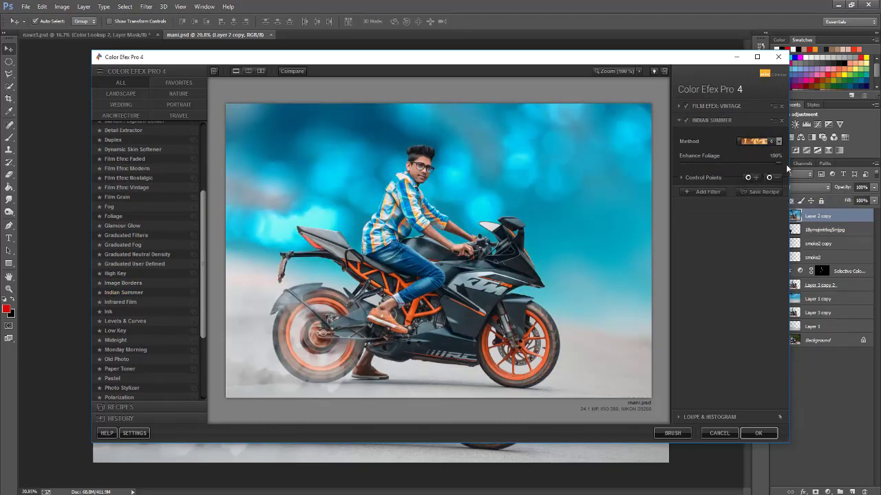
left_click(703, 191)
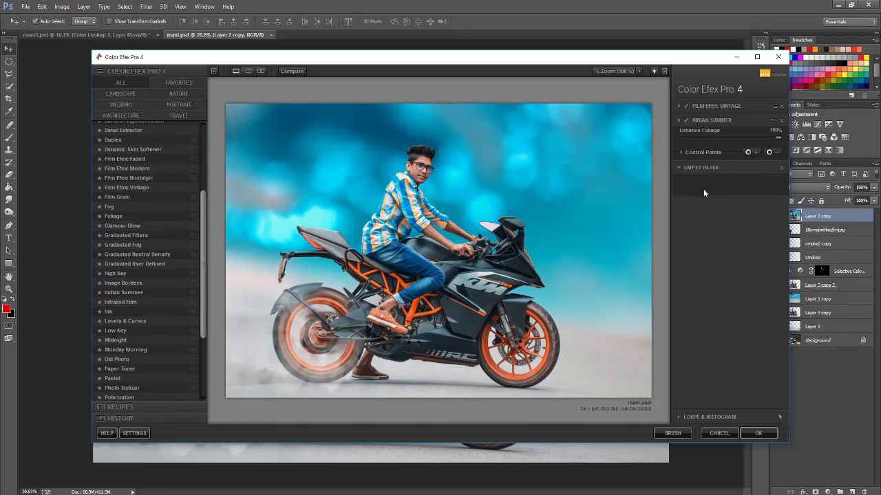
scroll(158, 267, "up", 2)
Step: Add Detail Extractor at about 30% and Contrast Color Range at about 12% opacity
scroll(145, 248, "up", 2)
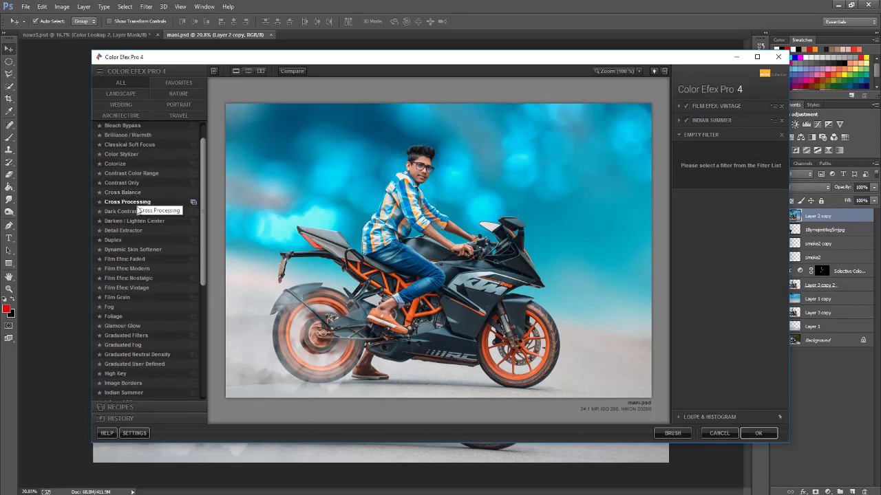
left_click(122, 231)
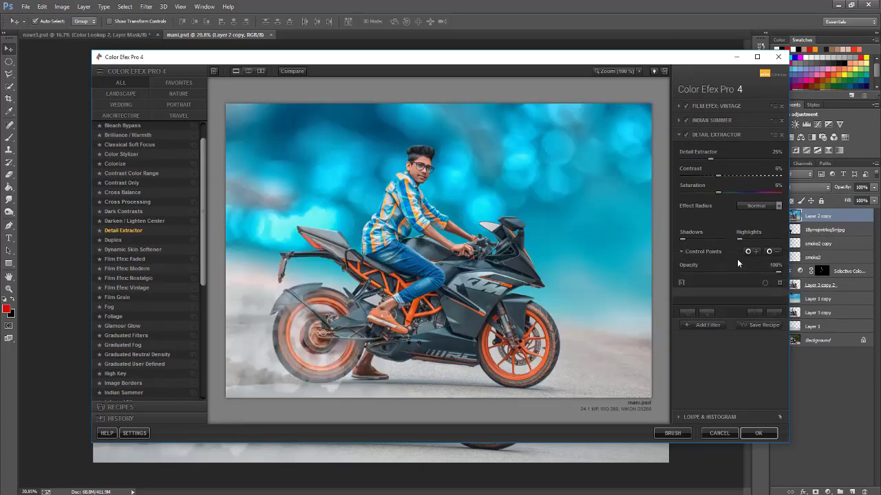
left_click_drag(765, 278, 708, 279)
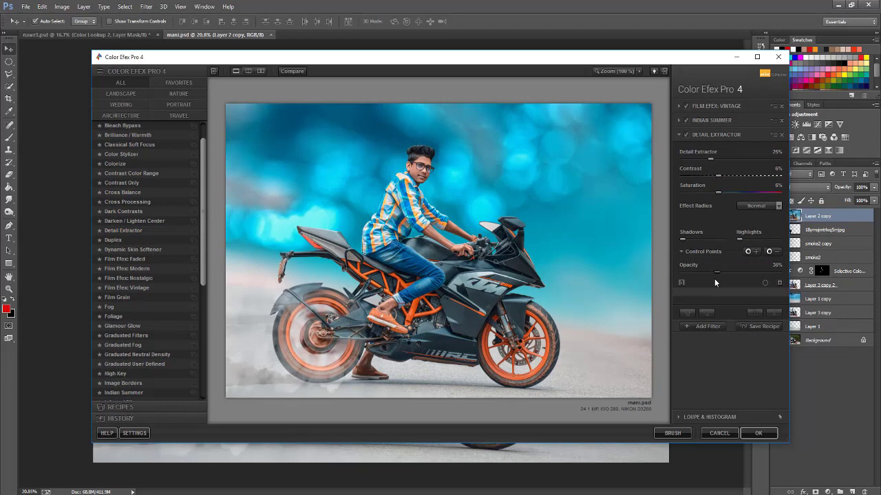
left_click(715, 327)
left_click(130, 173)
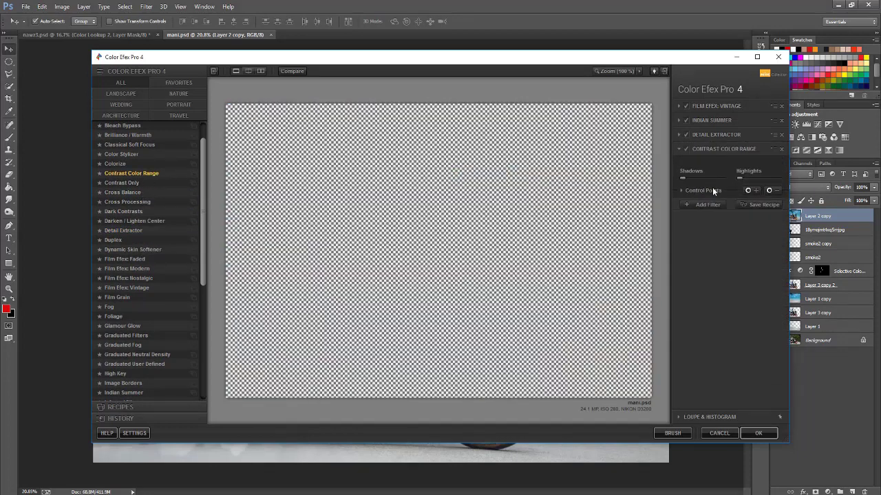
left_click_drag(745, 284, 691, 285)
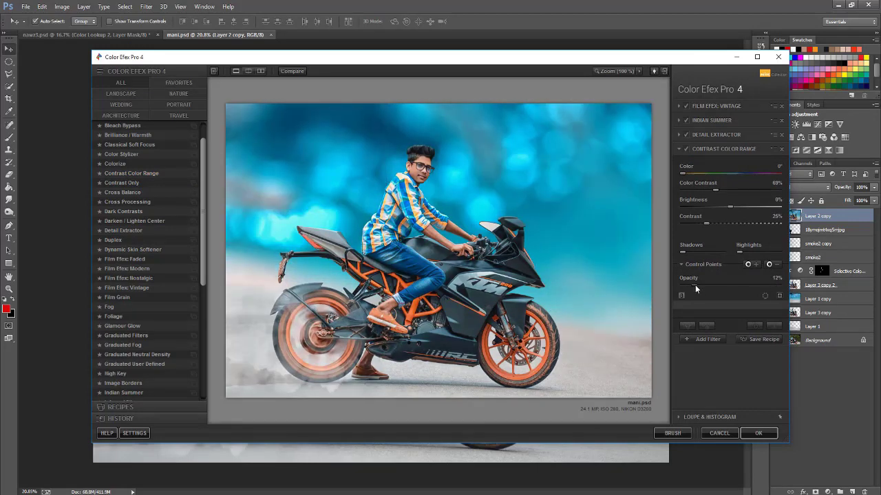
Step: Add a Cross Processing filter using the C04 method
left_click(701, 339)
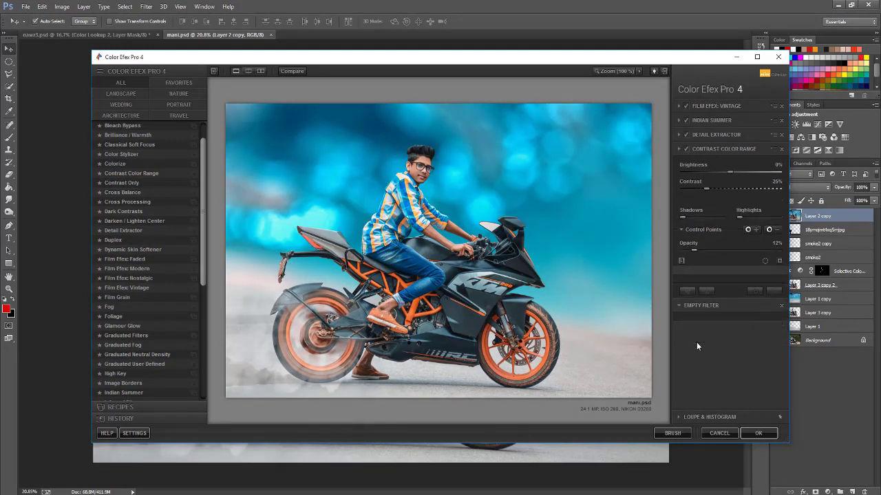
left_click(127, 201)
left_click(757, 184)
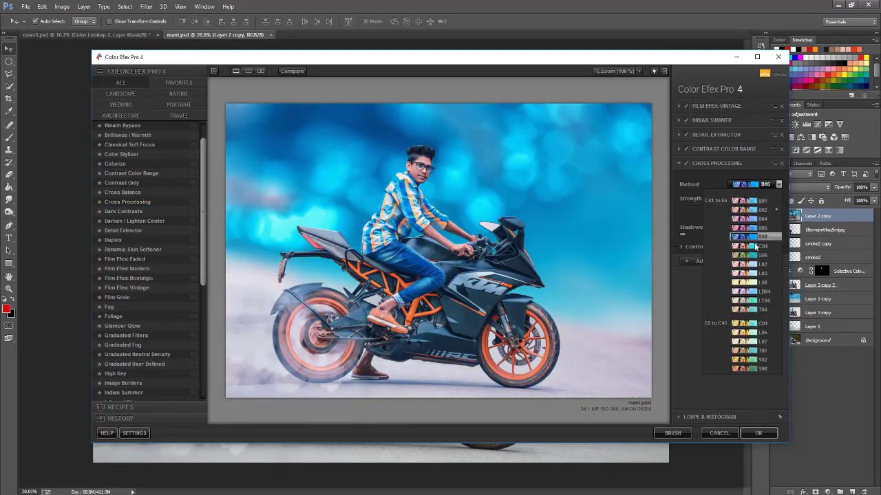
left_click(760, 247)
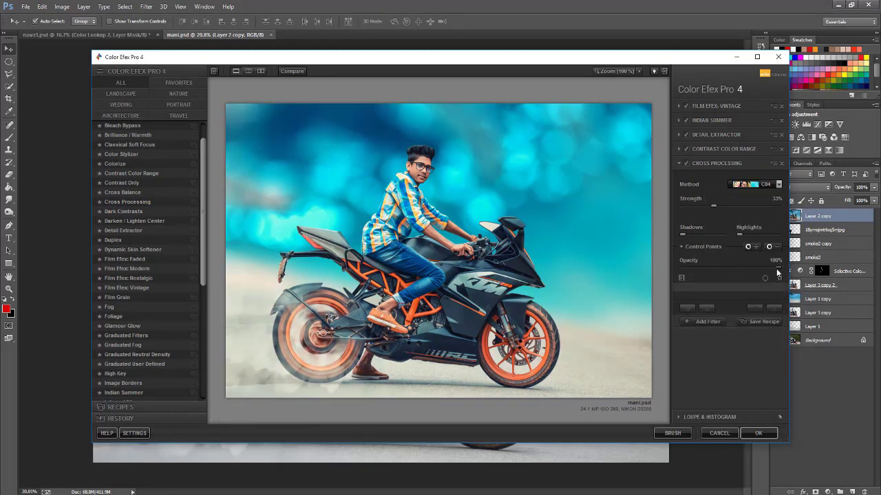
left_click(755, 185)
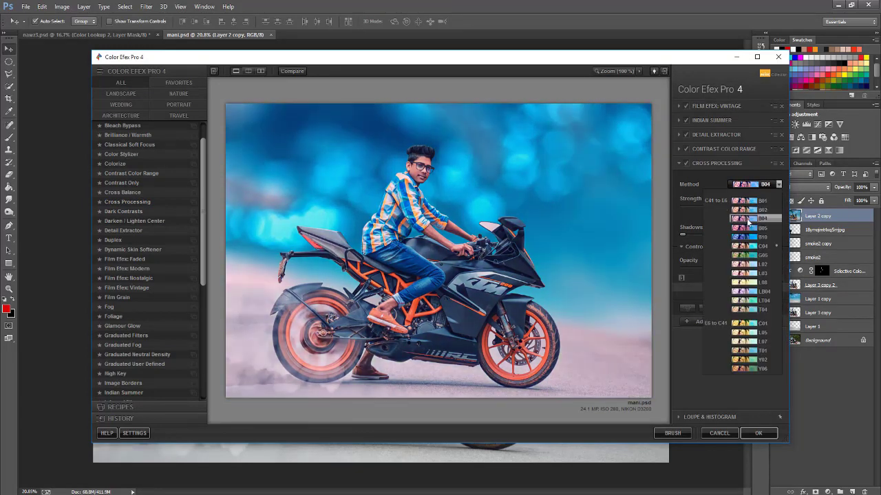
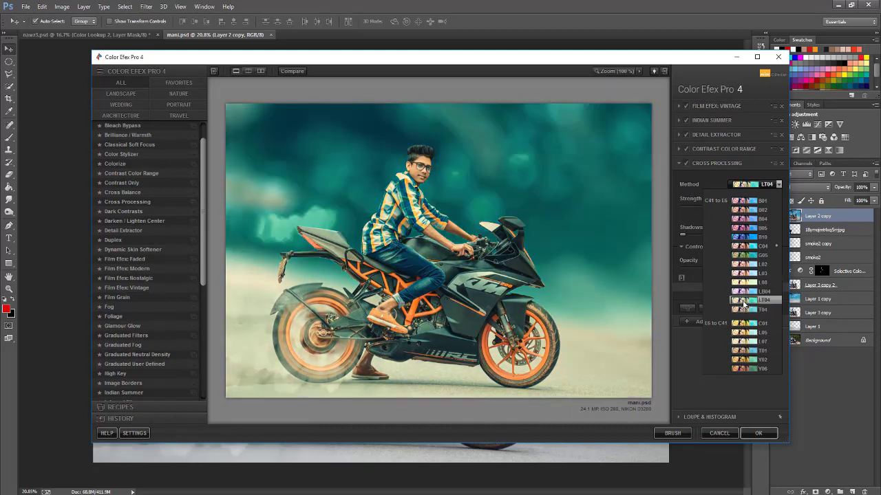
Step: Apply the B05 Cross Processing method in Color Efex Pro 4 and compare before and after
left_click(747, 227)
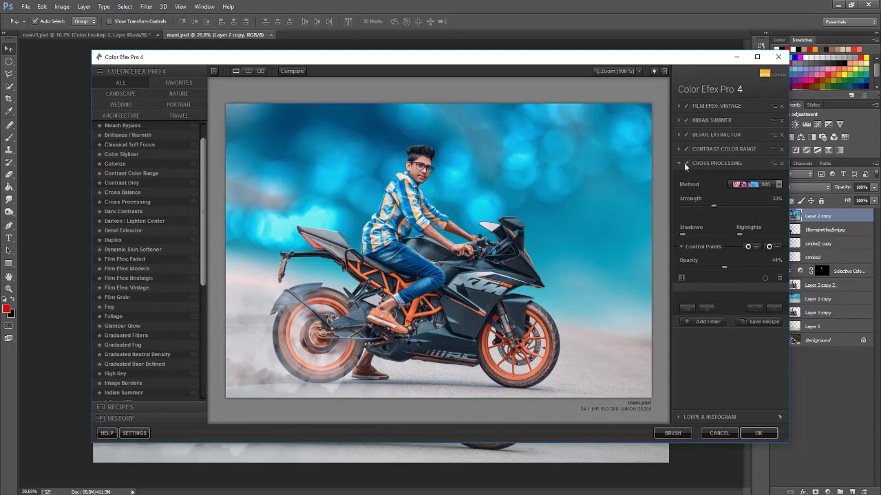
left_click(758, 433)
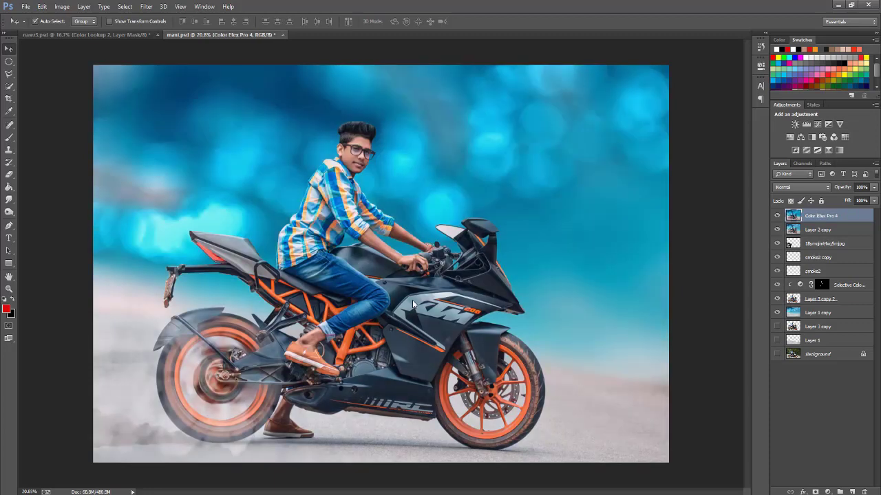
left_click(776, 215)
Step: Duplicate the Color Efex Pro 4 layer and brighten highlights on the Camera Raw tone curve
key("ctrl+j")
left_click(146, 6)
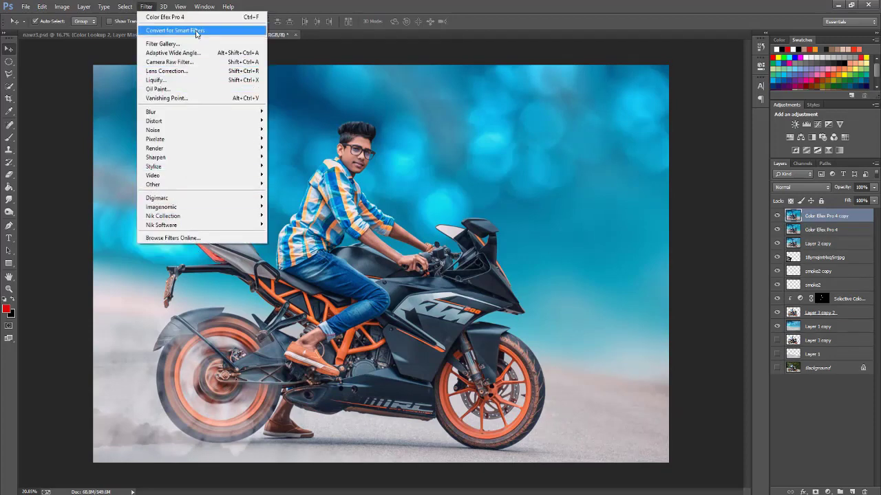
left_click(169, 62)
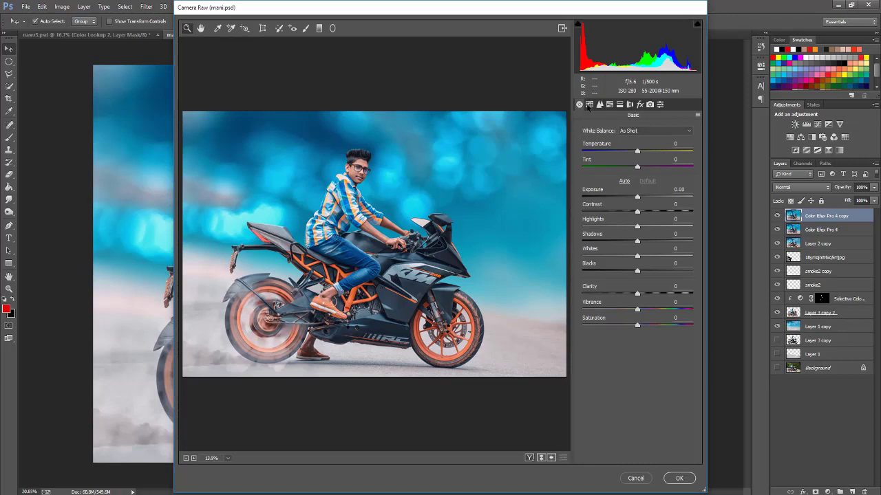
left_click(589, 104)
mouse_move(638, 279)
left_mouse_down()
mouse_move(658, 280)
mouse_move(644, 294)
mouse_move(660, 322)
left_mouse_up()
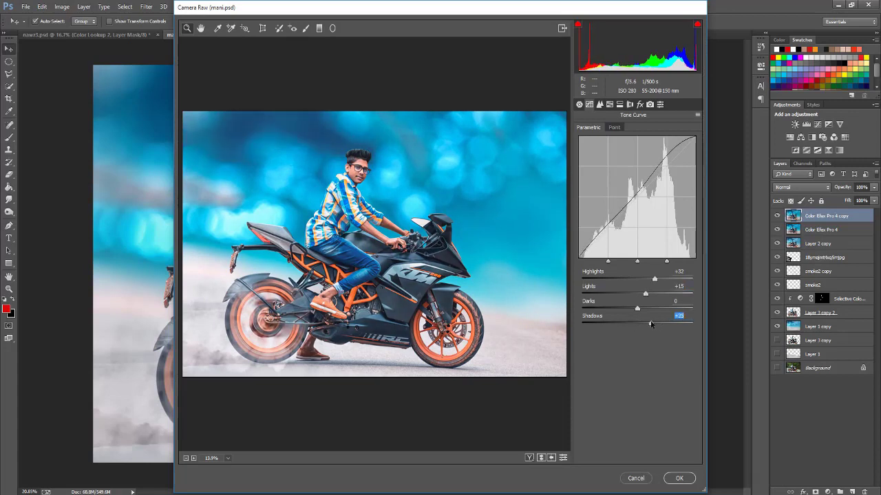
Step: Adjust the orange HSL luminance in Camera Raw and apply the filter
left_click(609, 104)
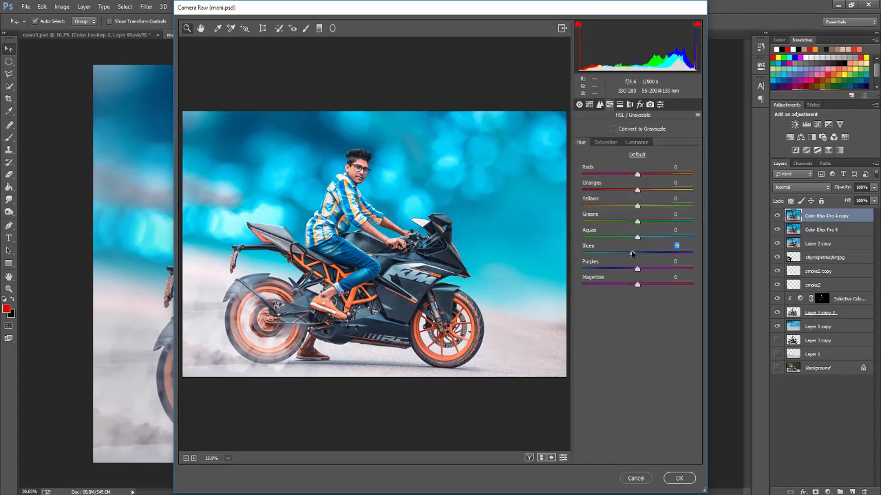
left_click(626, 143)
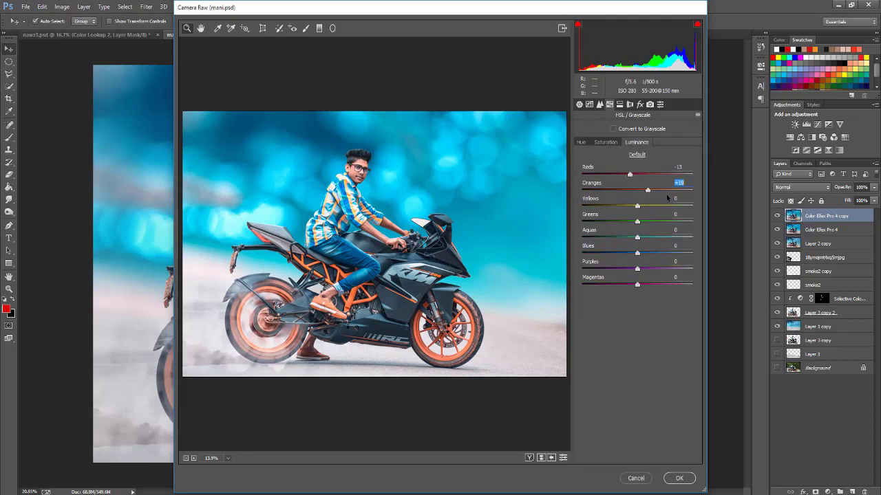
left_click_drag(667, 198, 639, 198)
left_click(672, 477)
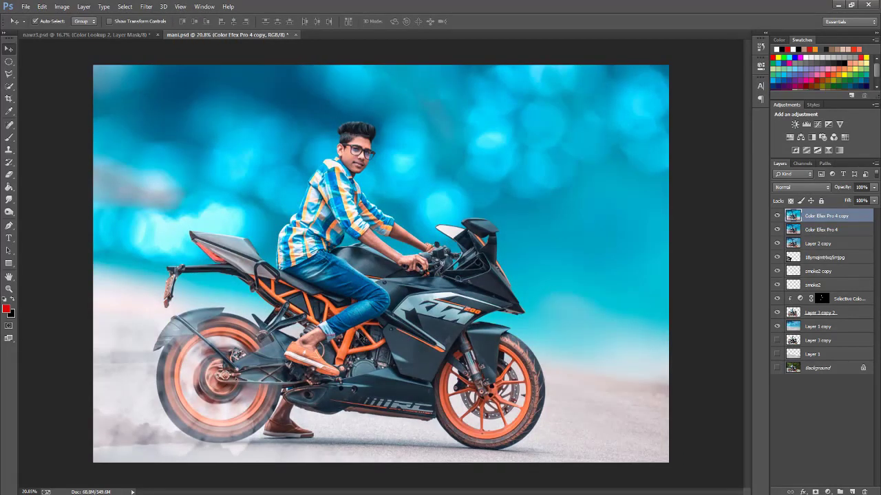
key("ctrl+shift+a")
key("g")
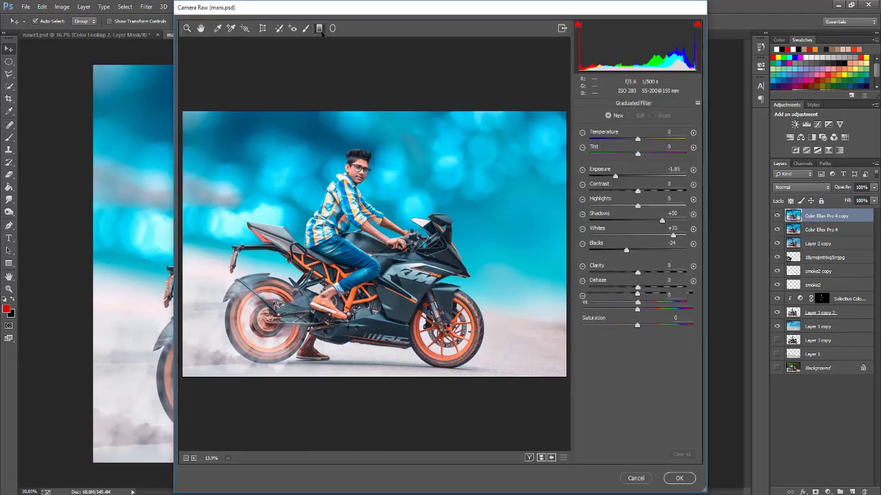
mouse_move(341, 382)
left_mouse_down()
mouse_move(341, 319)
mouse_move(338, 338)
left_mouse_up()
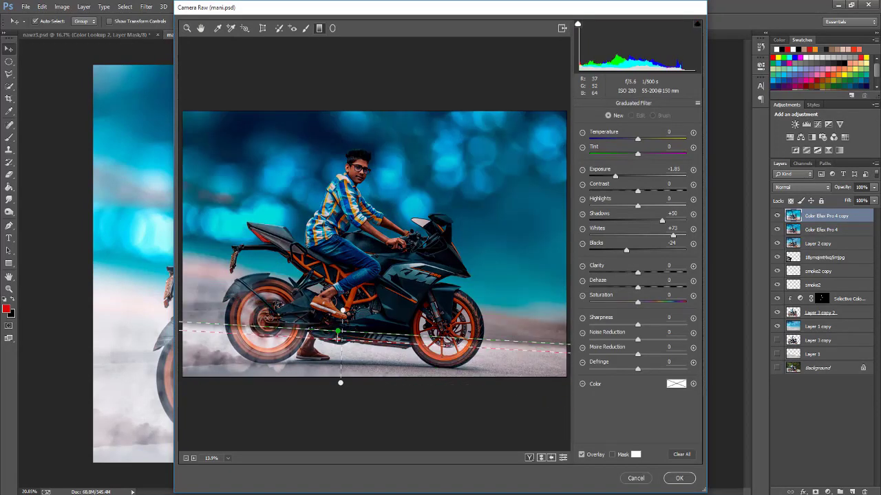
key("ctrl+z")
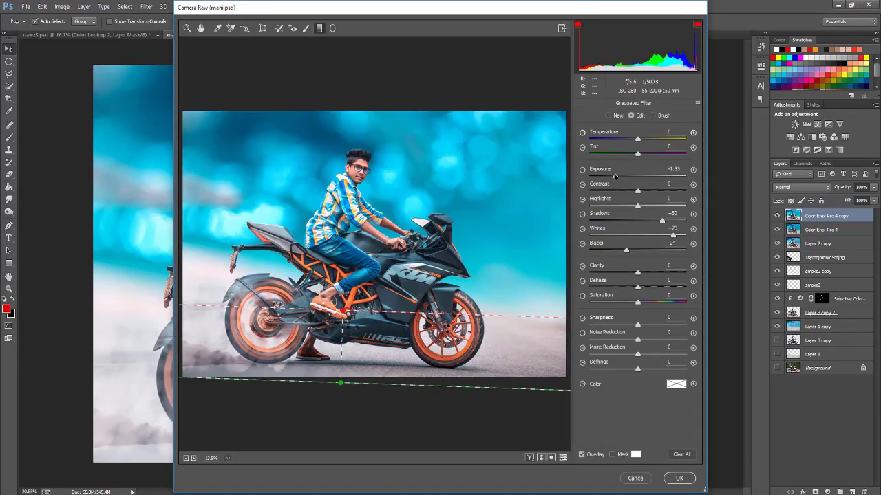
double_click(615, 177)
double_click(639, 221)
double_click(639, 235)
double_click(639, 273)
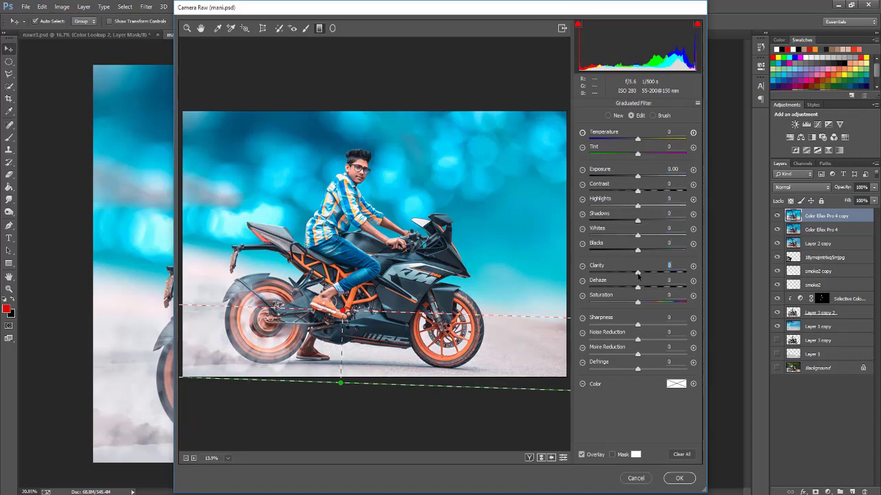
left_click_drag(637, 176, 627, 183)
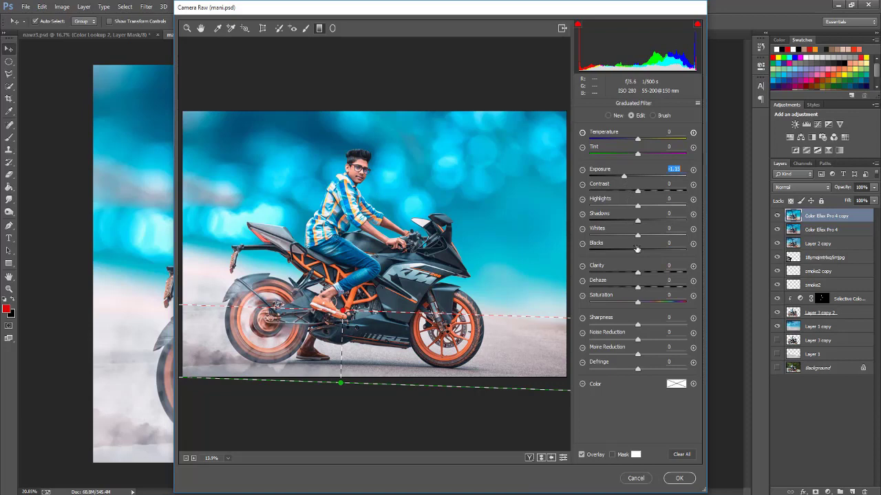
mouse_move(637, 249)
left_mouse_down()
mouse_move(615, 250)
mouse_move(634, 251)
left_mouse_up()
double_click(624, 177)
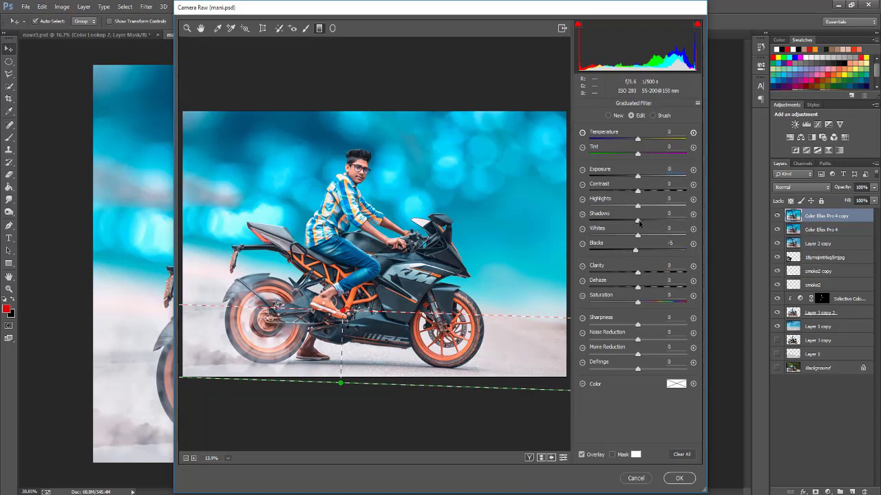
mouse_move(637, 221)
left_mouse_down()
mouse_move(599, 220)
mouse_move(629, 221)
left_mouse_up()
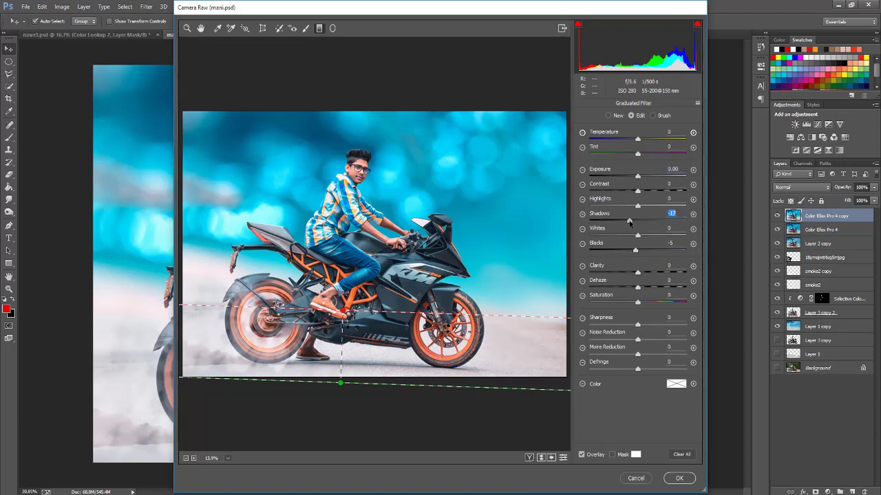
left_click(626, 478)
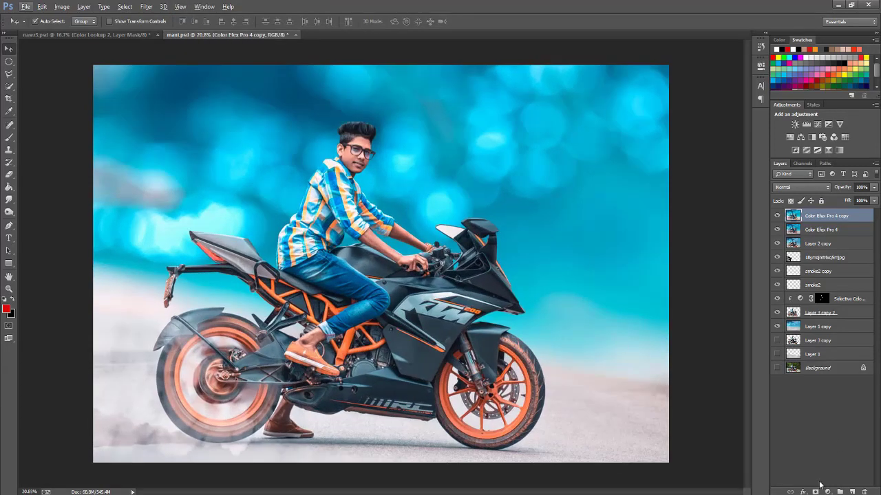
Step: Add a new layer above the Color Efex Pro 4 copy and paint a large soft white dot
left_click(823, 425)
left_click(823, 217)
left_click(852, 491)
key("b")
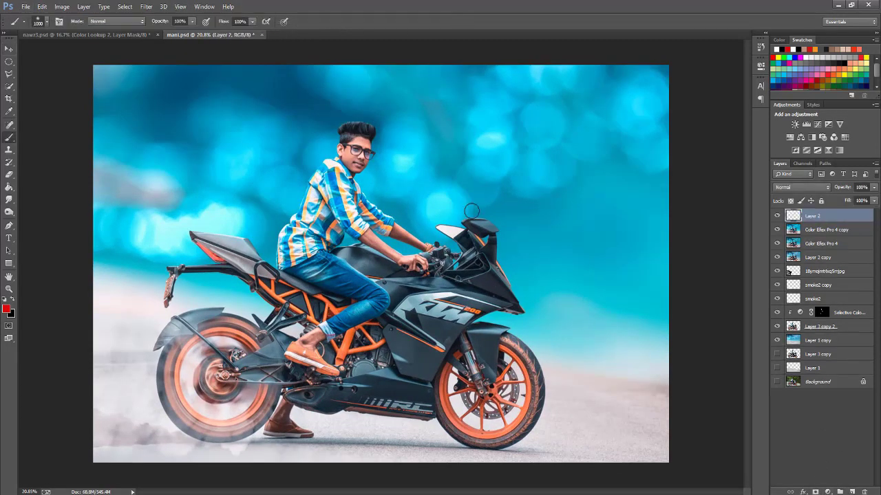
key("bracketright")
key("bracketright")
key("bracketright")
key("d")
key("x")
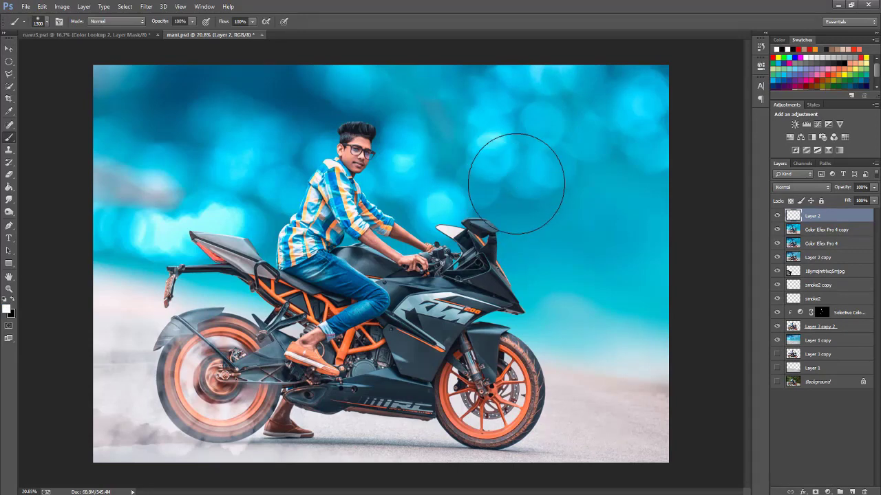
left_click(446, 220)
Step: Enlarge the white glow with Free Transform and set its blend mode to Screen
key("ctrl+t")
left_click_drag(546, 115, 757, 4)
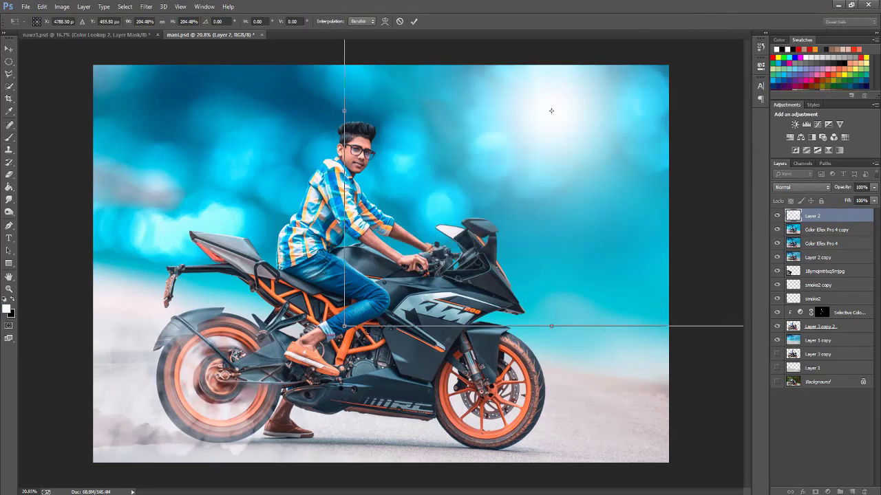
left_click_drag(545, 247, 478, 321)
key("Return")
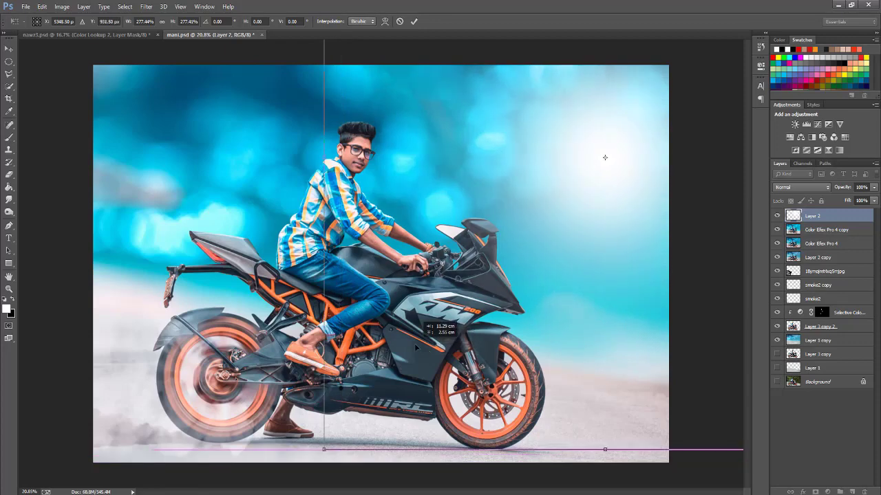
key("b")
left_click(801, 187)
left_click(798, 277)
Step: Scale the glow to about 156%, move it to the upper right, and set opacity 87%
key("ctrl+t")
key("ctrl+0")
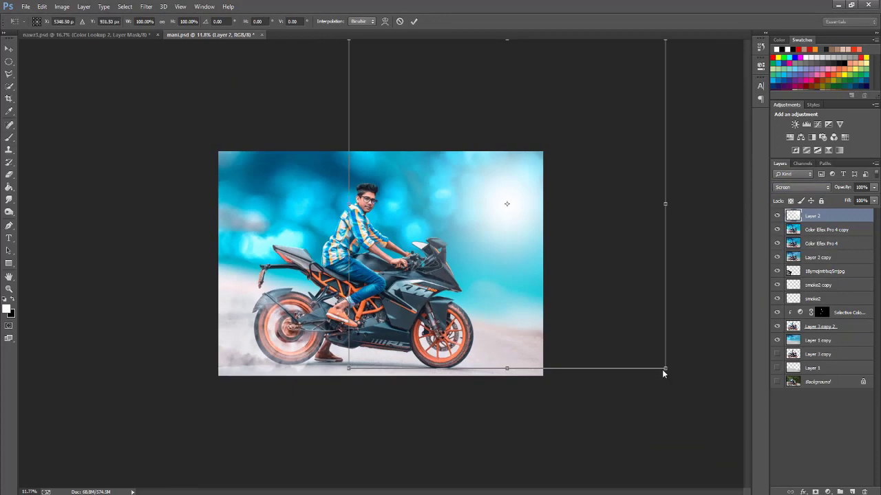
mouse_move(669, 370)
left_mouse_down()
mouse_move(668, 395)
mouse_move(587, 246)
left_mouse_up()
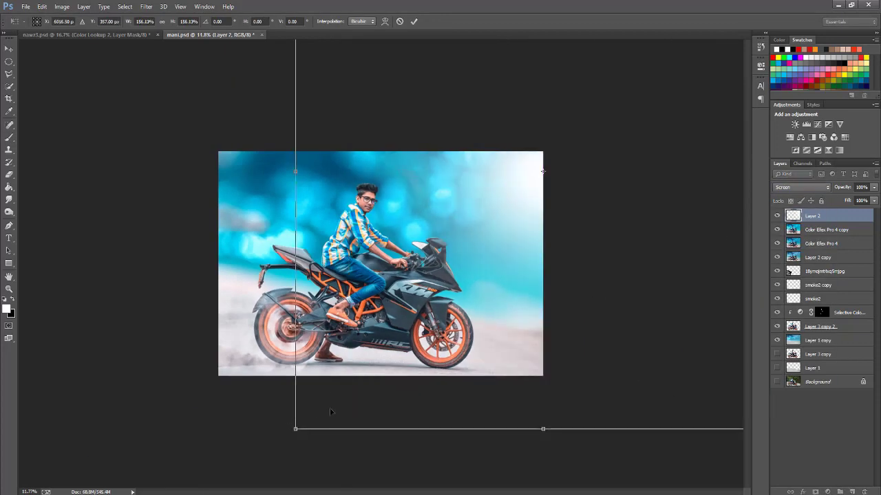
mouse_move(329, 413)
left_mouse_down()
mouse_move(356, 405)
mouse_move(318, 432)
left_mouse_up()
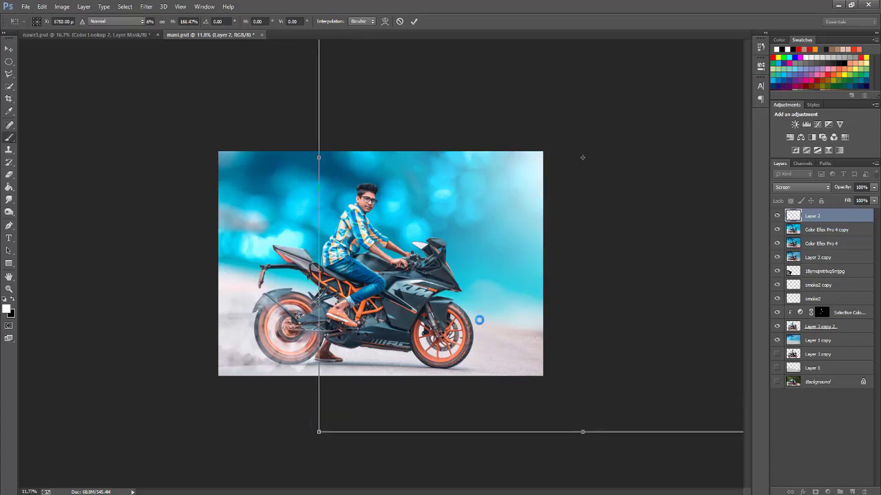
key("Return")
key("ctrl+0")
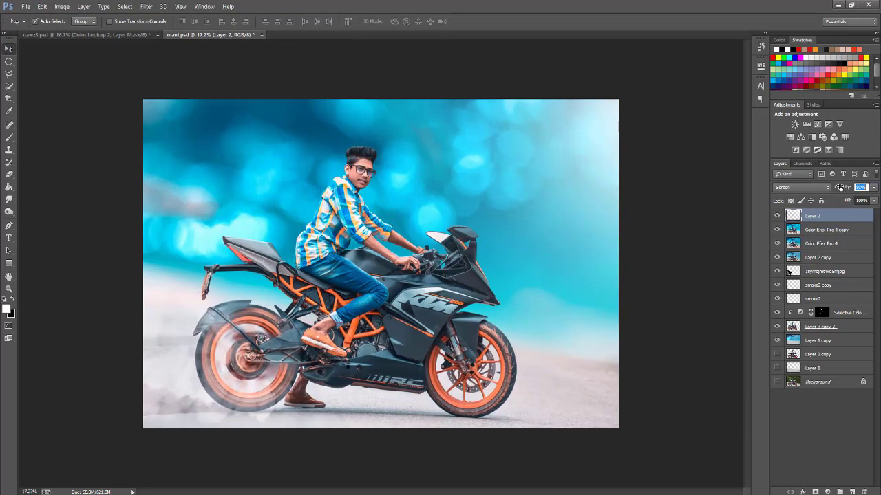
key("8")
key("7")
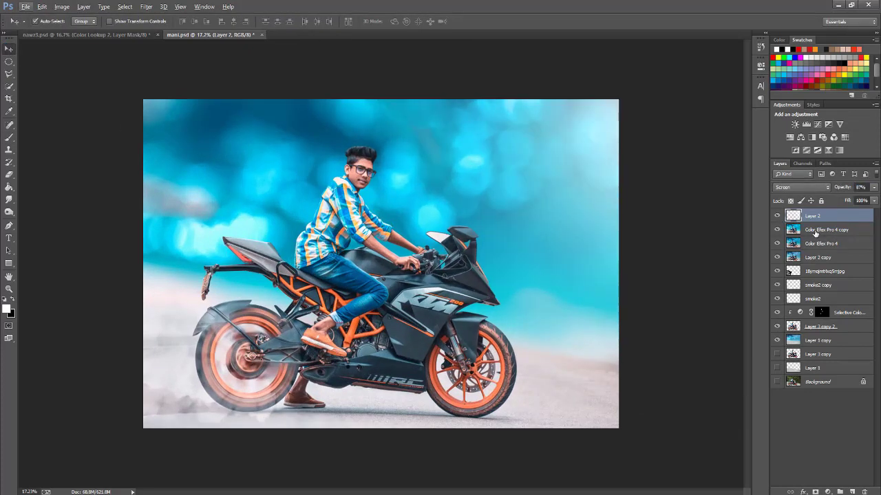
Step: On a new Layer 3, paint red over the tail light with an angled elliptical brush
left_click(853, 491)
scroll(306, 271, "up", 3)
key("b")
right_click(162, 245)
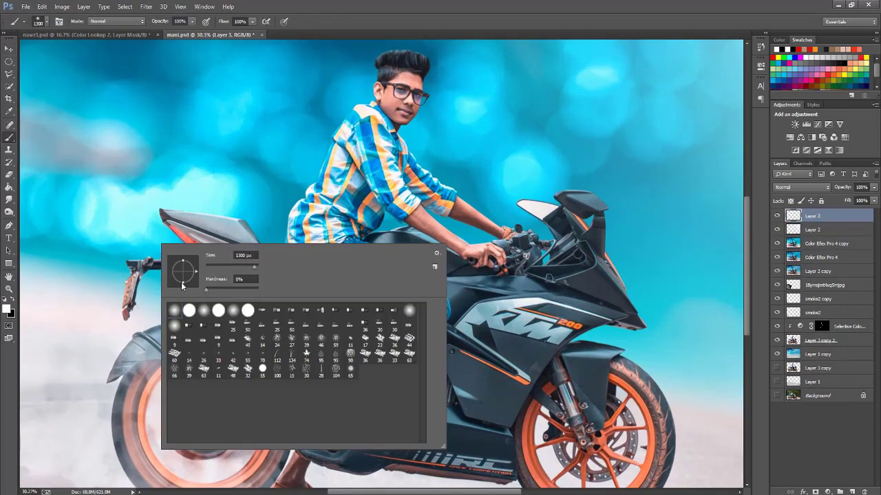
left_click_drag(189, 275, 199, 282)
left_click(378, 34)
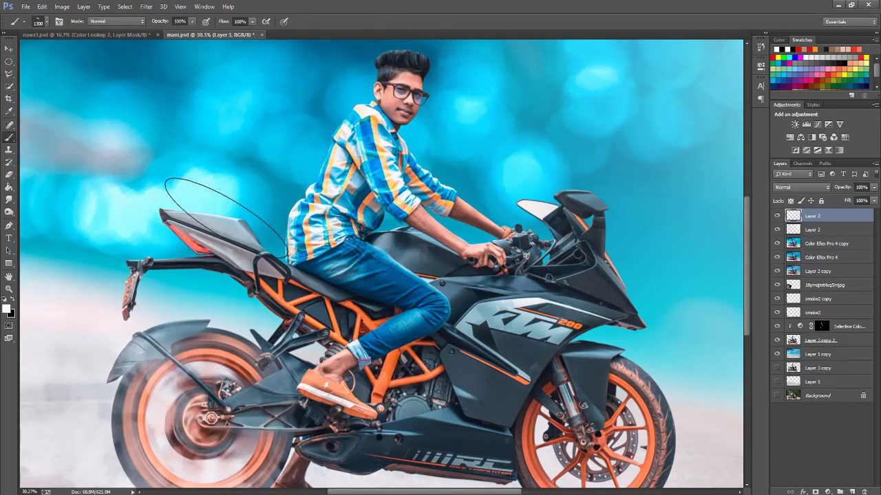
left_click(815, 49)
left_click_drag(162, 220, 213, 251)
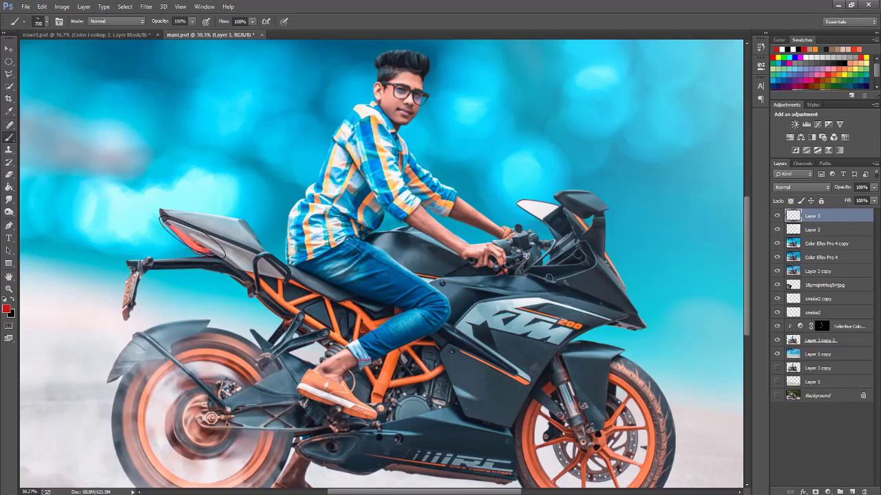
Step: Set Layer 3 to Color Dodge and stamp all visible layers into Layer 4
left_click(802, 187)
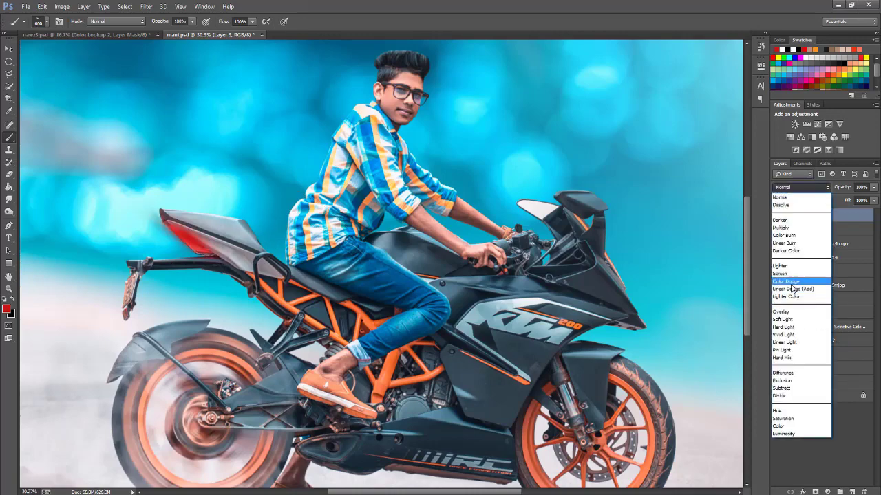
left_click(801, 284)
key("ctrl+0")
left_click(9, 50)
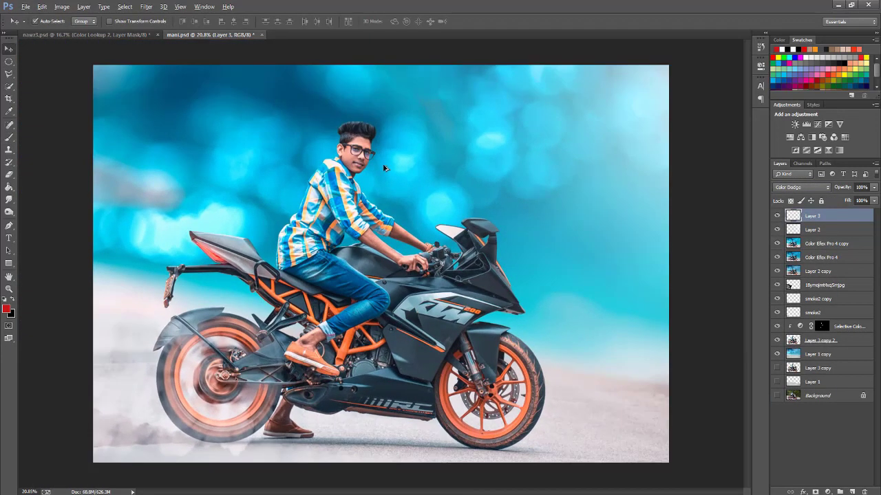
scroll(386, 164, "up", 3)
scroll(386, 164, "down", 3)
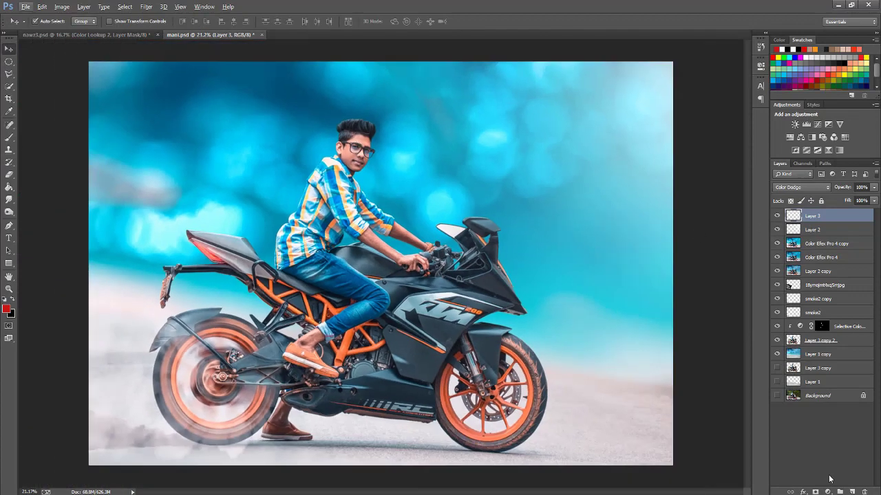
key("ctrl+shift+alt+e")
Step: Add a Color Lookup layer using the Bluemaroon LUT at 39% opacity
left_click(828, 492)
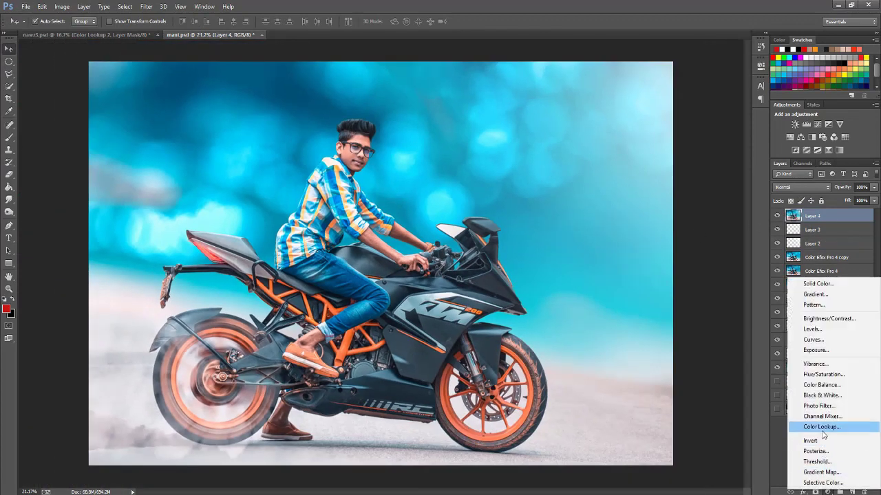
left_click(825, 424)
left_click(700, 89)
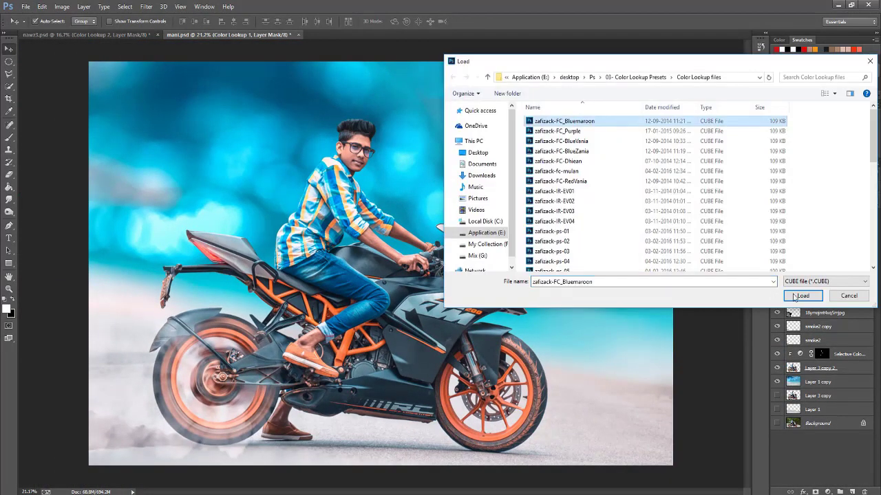
double_click(589, 176)
left_click_drag(843, 188, 842, 189)
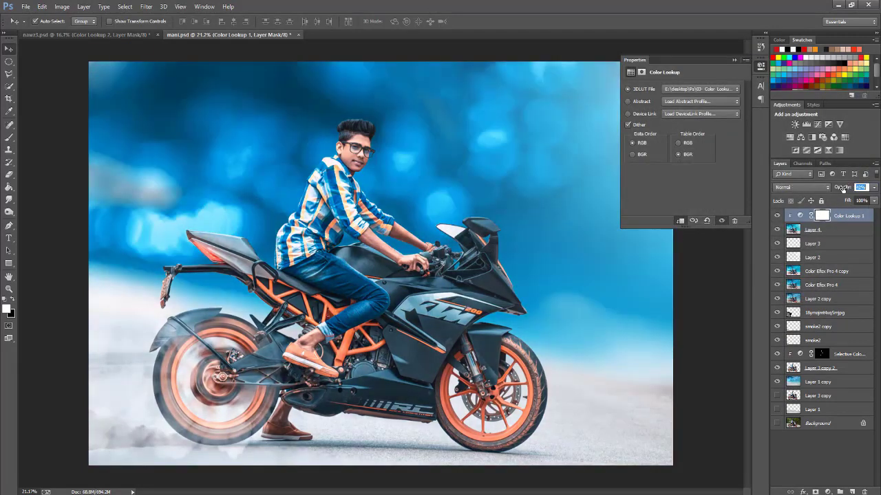
key("Return")
left_click(734, 60)
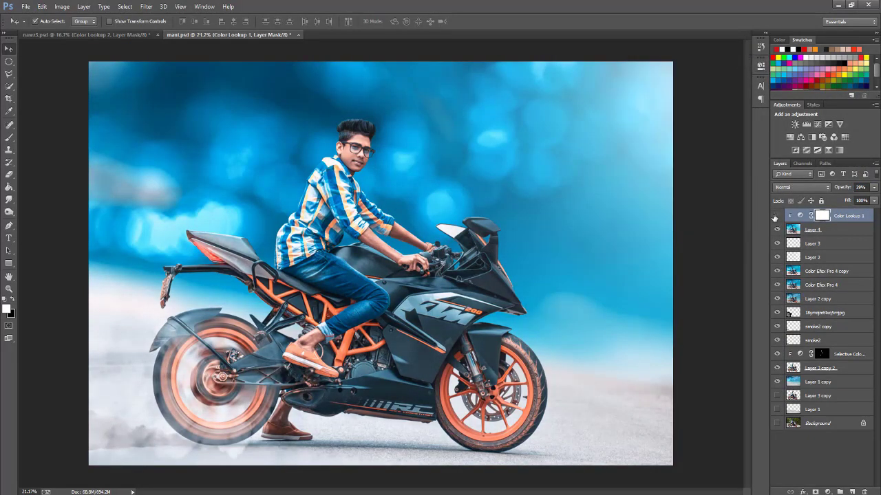
Step: Add a second Color Lookup layer with FallColors.look at about 69% opacity
left_click(845, 137)
left_click(700, 89)
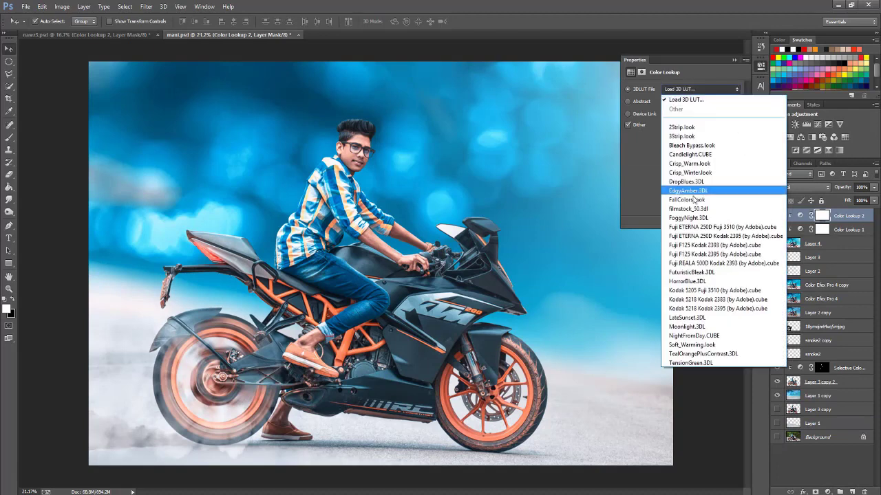
left_click(709, 191)
left_click_drag(846, 189, 832, 187)
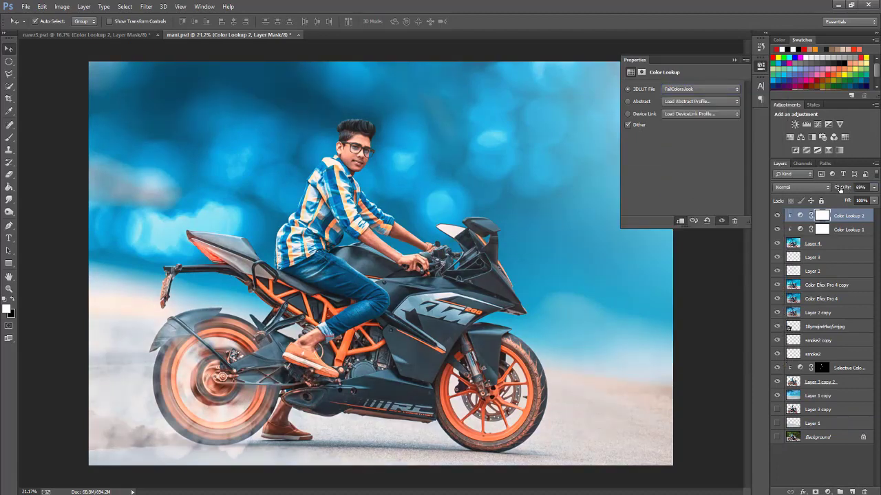
left_click(838, 230)
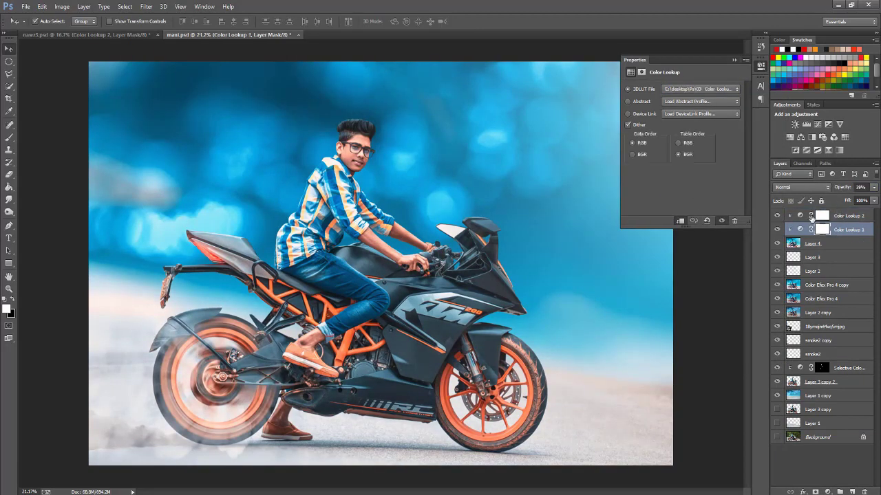
Step: Add a third Color Lookup layer with Fuji ETERNA 250D Kodak 2395 at 55% opacity
left_click(838, 216)
left_click(828, 493)
left_click(819, 427)
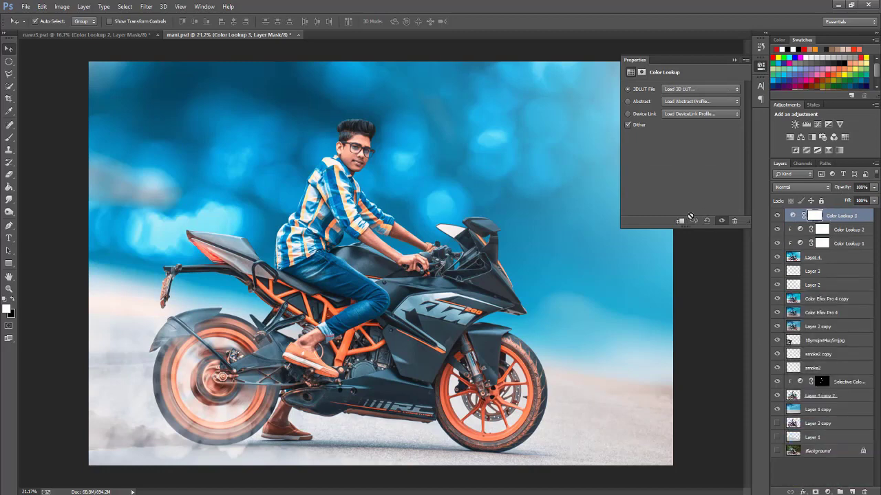
left_click(700, 89)
left_click(715, 237)
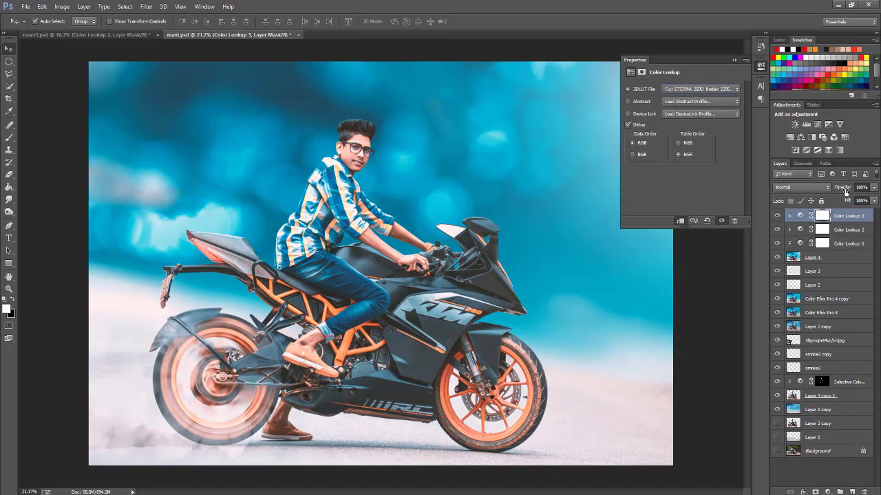
left_click_drag(830, 191, 766, 116)
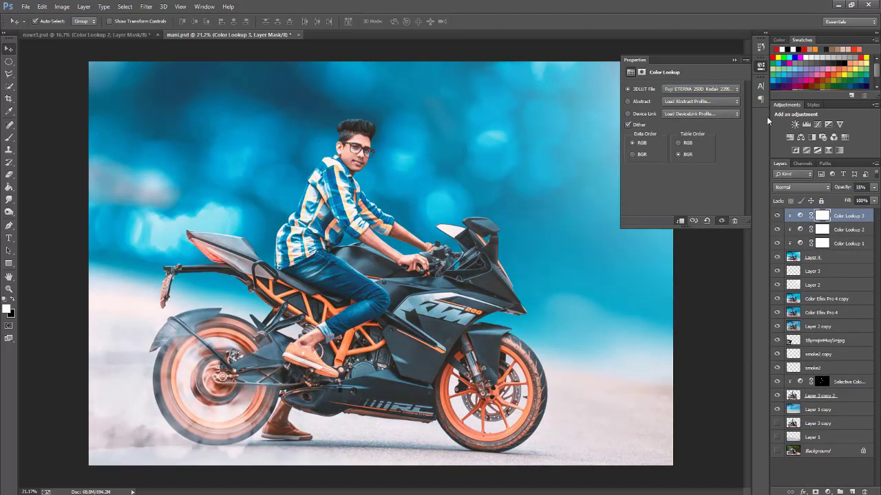
left_click(735, 62)
Step: Fine-tune Color Lookup 1's opacity and stamp all visible layers into Layer 5
left_click(848, 243)
left_click_drag(841, 189, 846, 188)
key("alt+bracketright")
key("alt+bracketright")
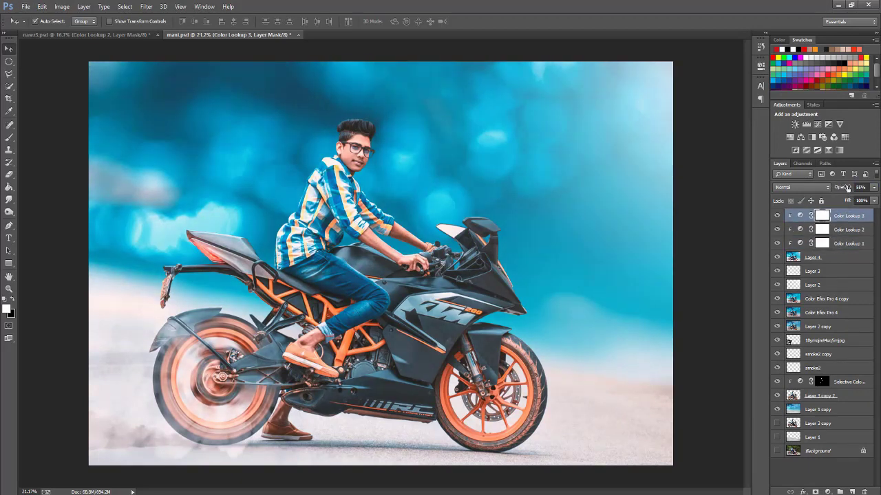
scroll(313, 176, "down", 2)
scroll(313, 175, "up", 4)
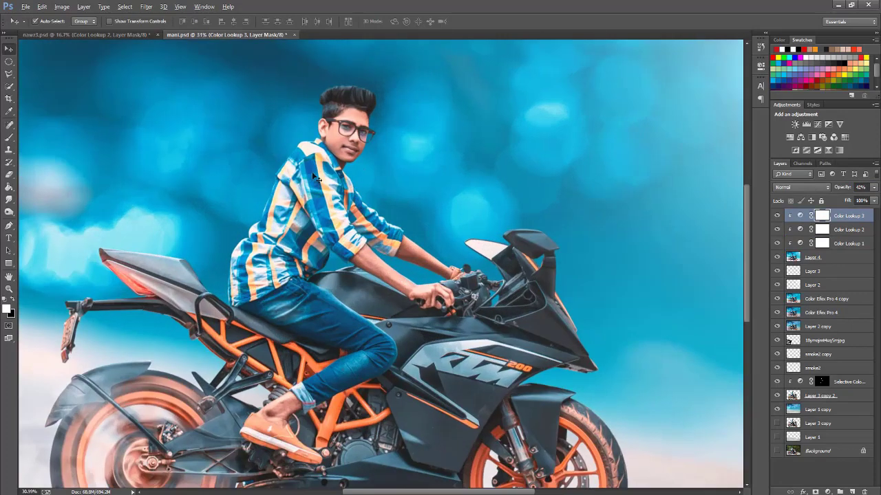
scroll(313, 176, "up", 1)
scroll(342, 184, "down", 4)
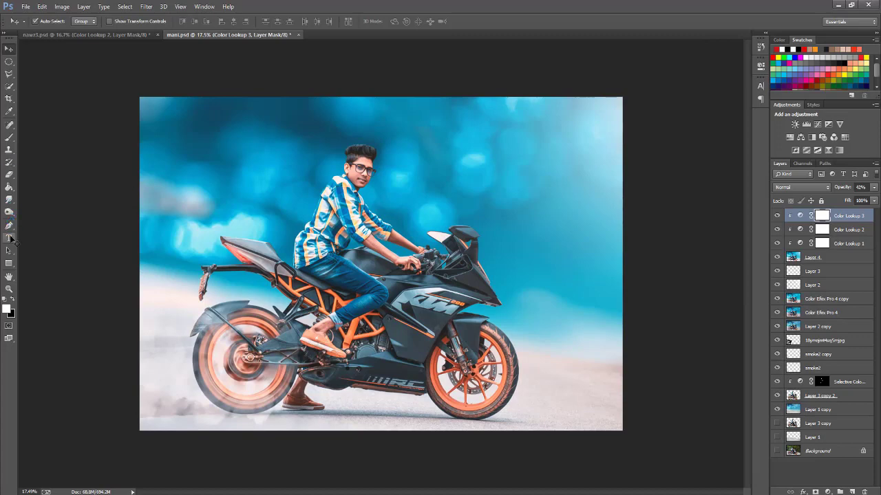
key("ctrl+alt+shift+e")
scroll(110, 244, "up", 2)
scroll(100, 254, "down", 1)
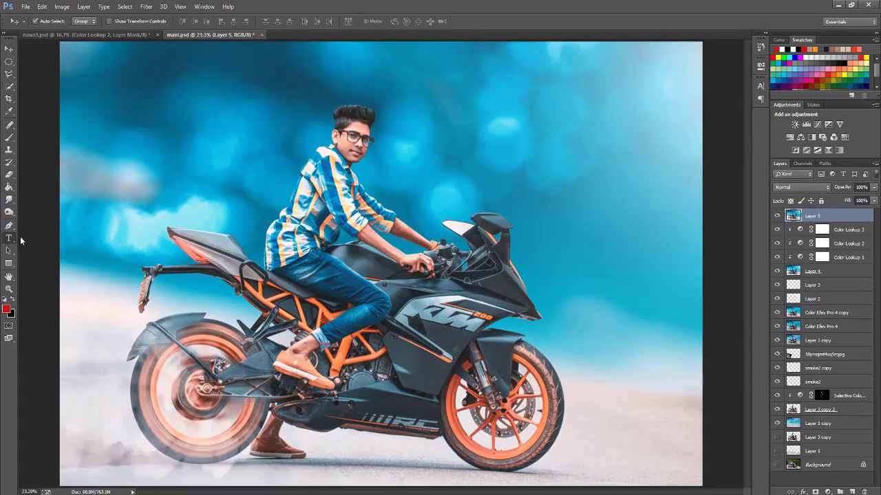
Step: Start a text line right of the rider's head in black Gobold, 117 pt, tracking 0
left_click(9, 238)
left_click(492, 172)
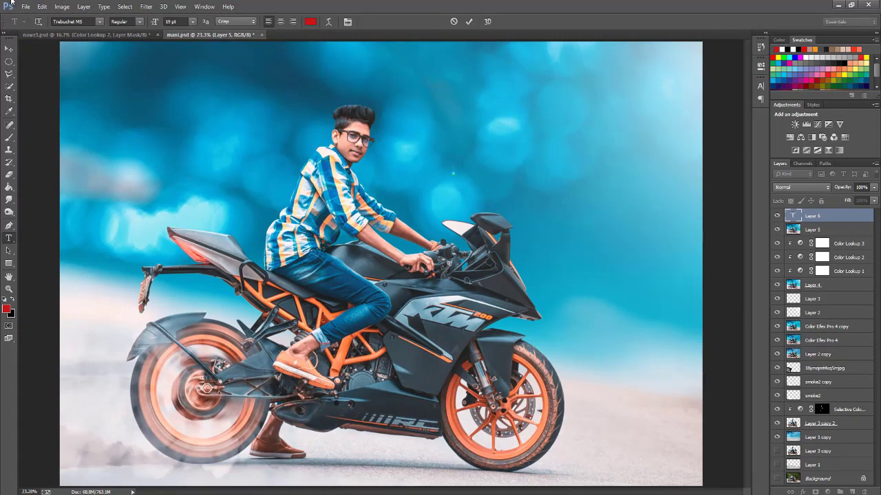
left_click(77, 21)
type("Gobold")
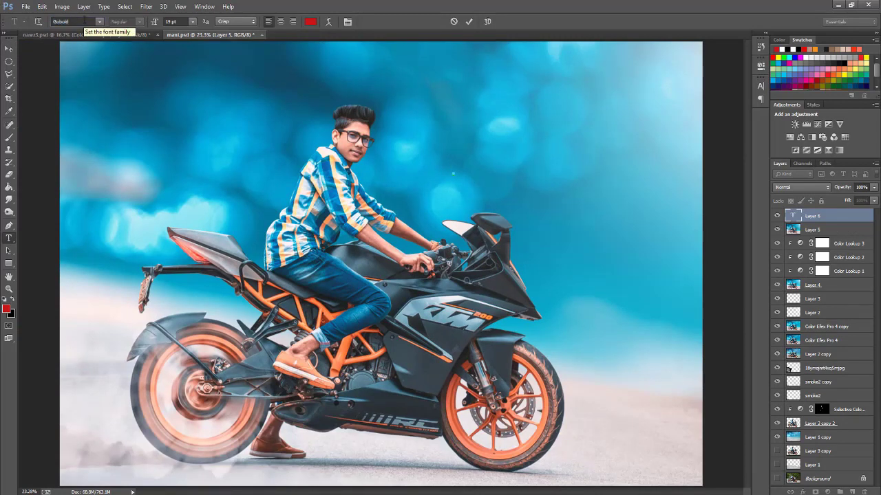
left_click(311, 21)
type("000000")
left_click(750, 338)
type("BURN")
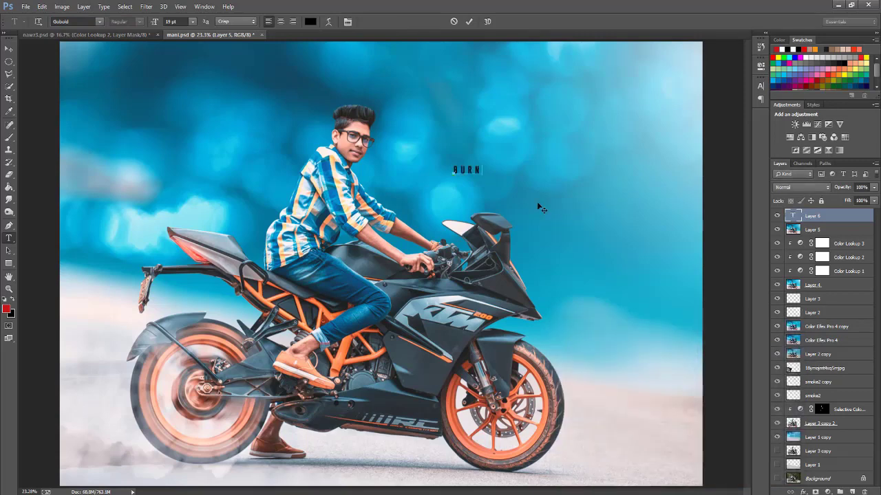
left_click(761, 85)
left_click(742, 116)
left_click(729, 194)
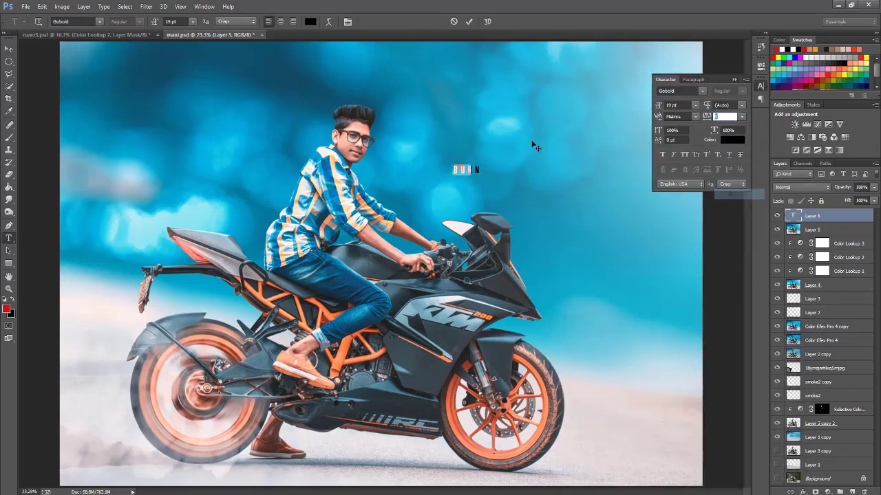
left_click(172, 21)
type("117")
key("Return")
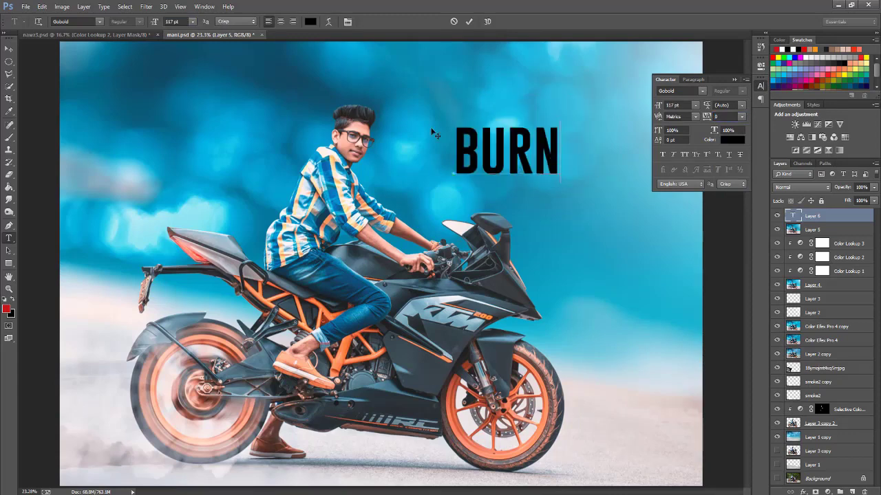
Step: Finish the BURNOUT title, move it higher, and apply Faux Italic
type("OUT")
key("ctrl+Return")
key("v")
left_click(606, 151)
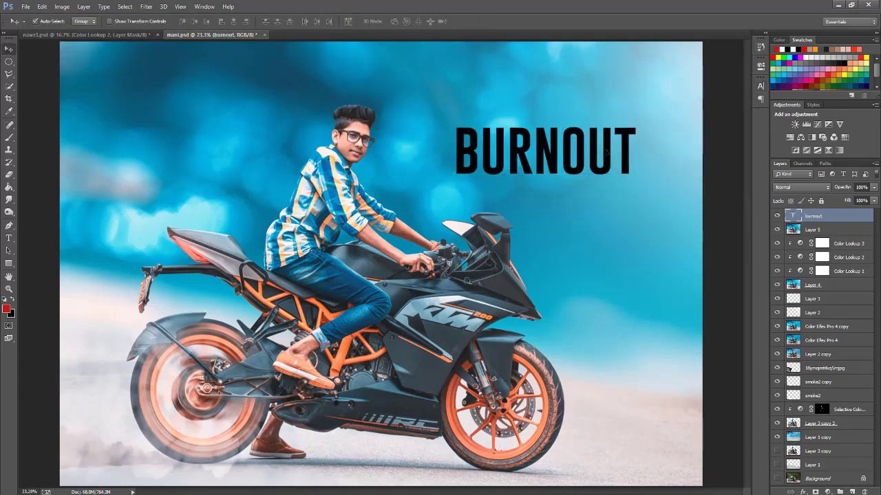
left_click_drag(605, 151, 606, 104)
scroll(658, 108, "down", 2)
left_click(761, 86)
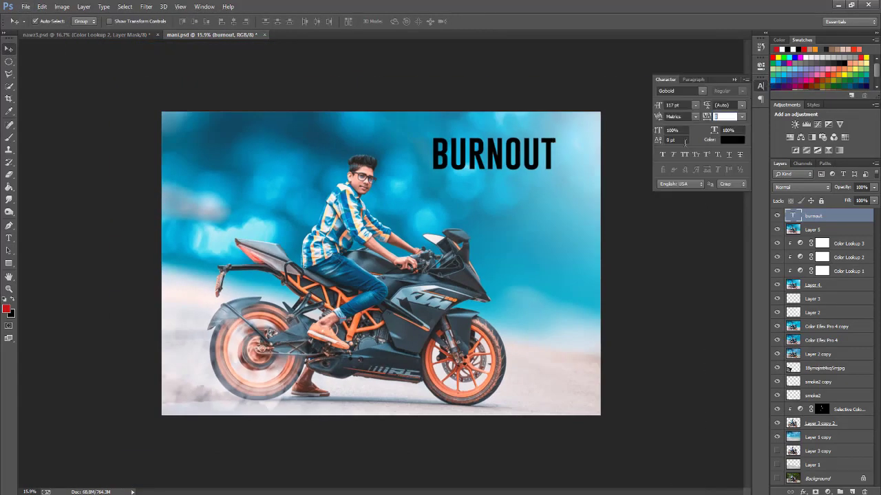
left_click(673, 154)
left_click(734, 80)
scroll(441, 262, "up", 2)
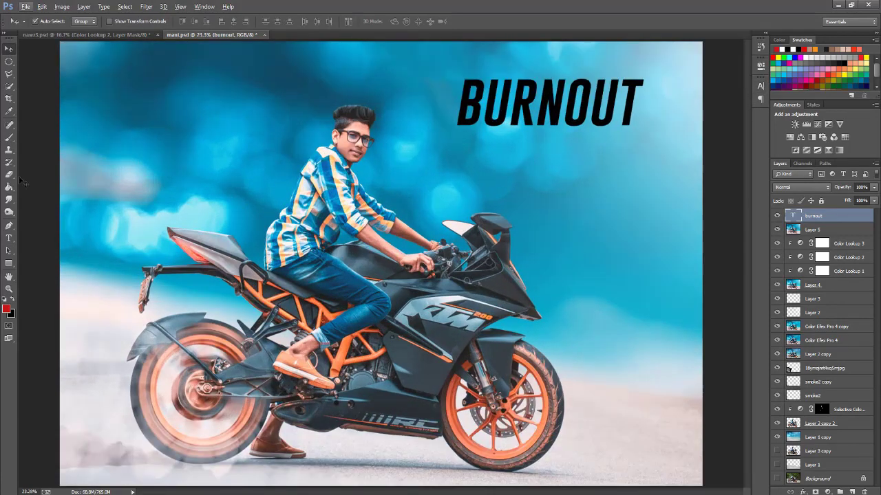
Step: Type a 60 pt quoted "BURN BABY BURN" subtitle below BURNOUT
key("t")
left_click(492, 172)
type("\"")
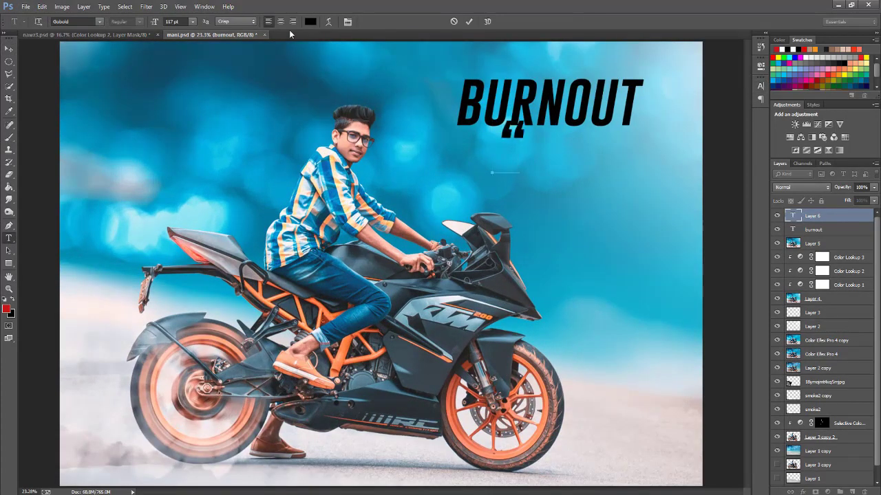
key("ctrl+a")
left_click(192, 21)
left_click(182, 172)
key("Right")
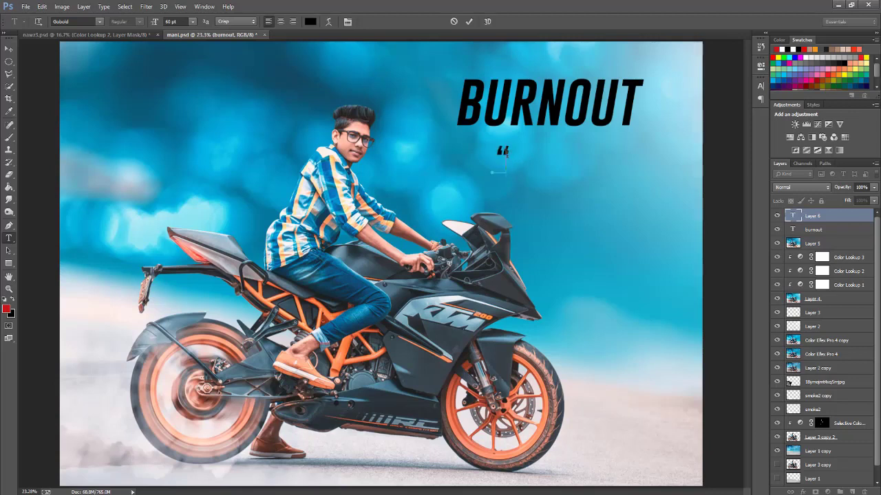
type("BURN BAB")
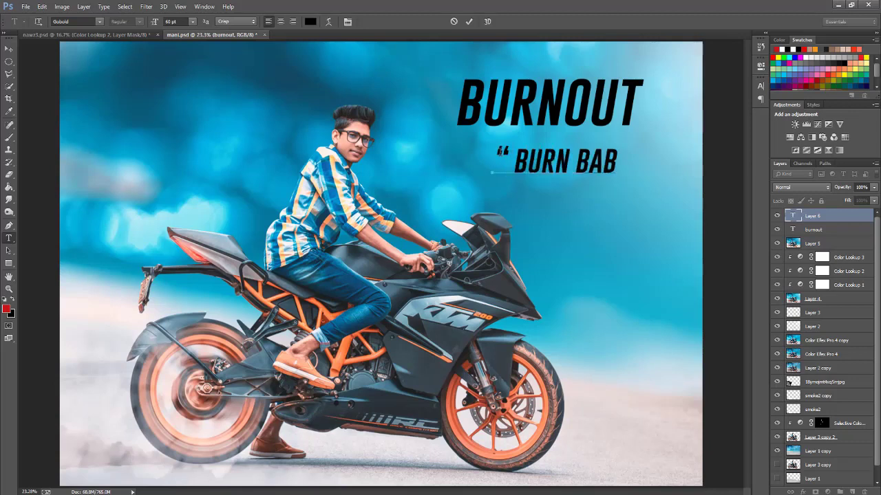
type("Y BURN")
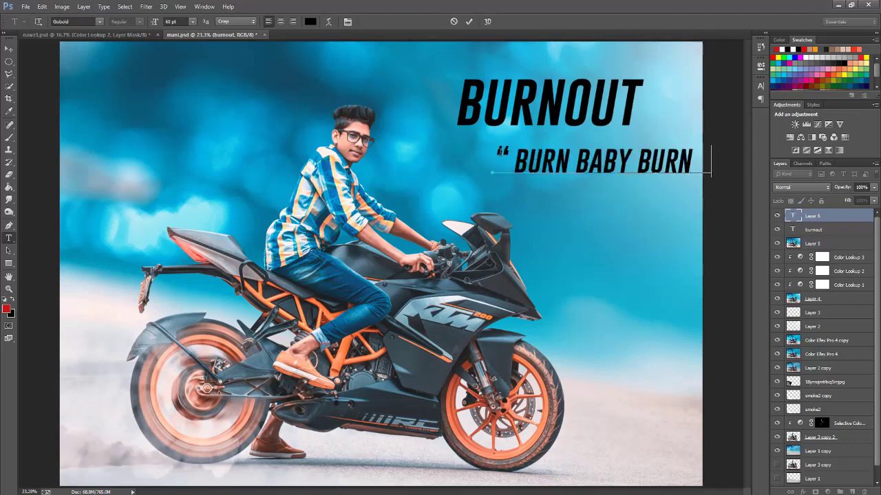
Step: Shrink the subtitle to about 72% and place it under the BURNOUT title
left_click(8, 49)
key("ctrl+t")
mouse_move(716, 180)
left_mouse_down()
mouse_move(651, 177)
mouse_move(619, 158)
left_mouse_up()
left_click_drag(551, 151, 584, 138)
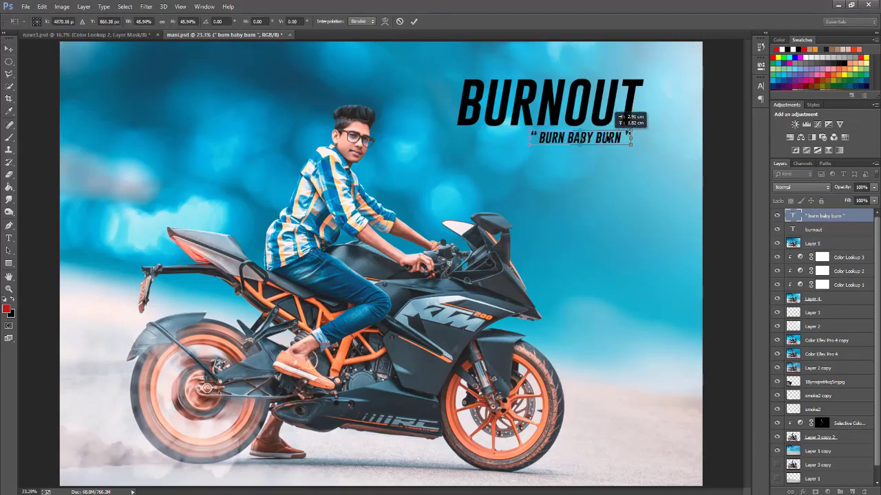
key("Return")
scroll(590, 207, "down", 2)
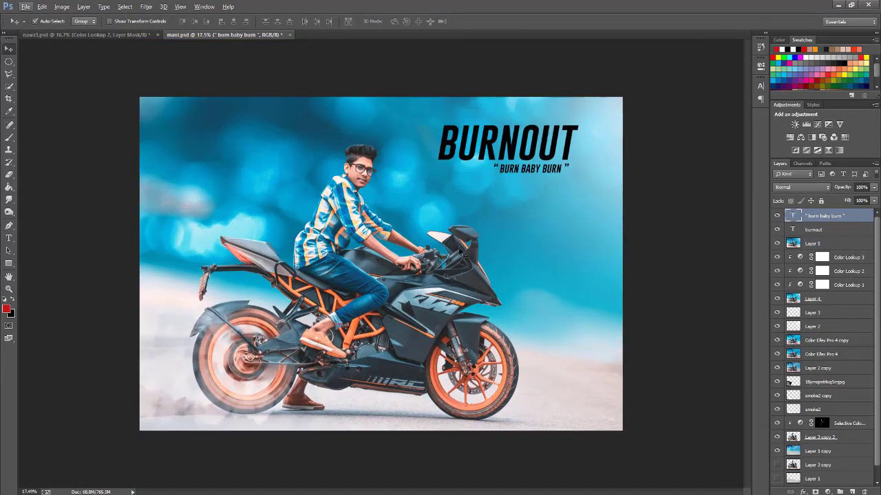